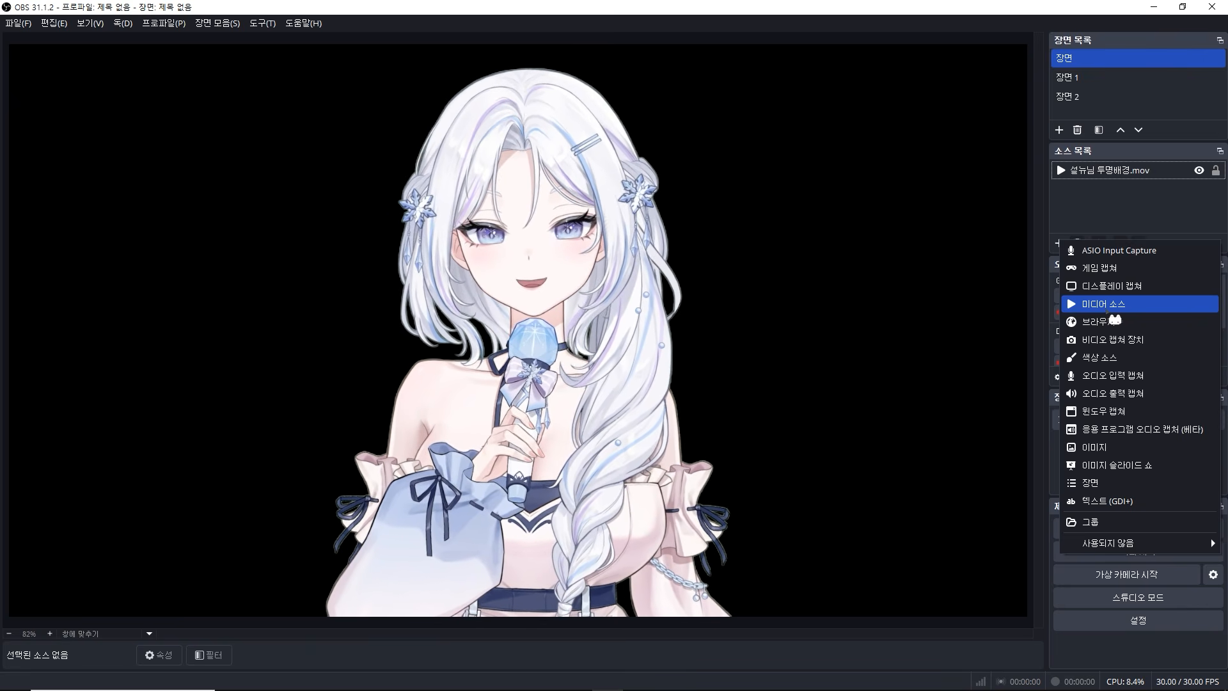
Step: Add the background video 파랑.mp4 from the 그라데이션 배경 folder to the scene and place it beneath the transparent character video
{"action": "left_click", "coordinate": [1114, 318]}
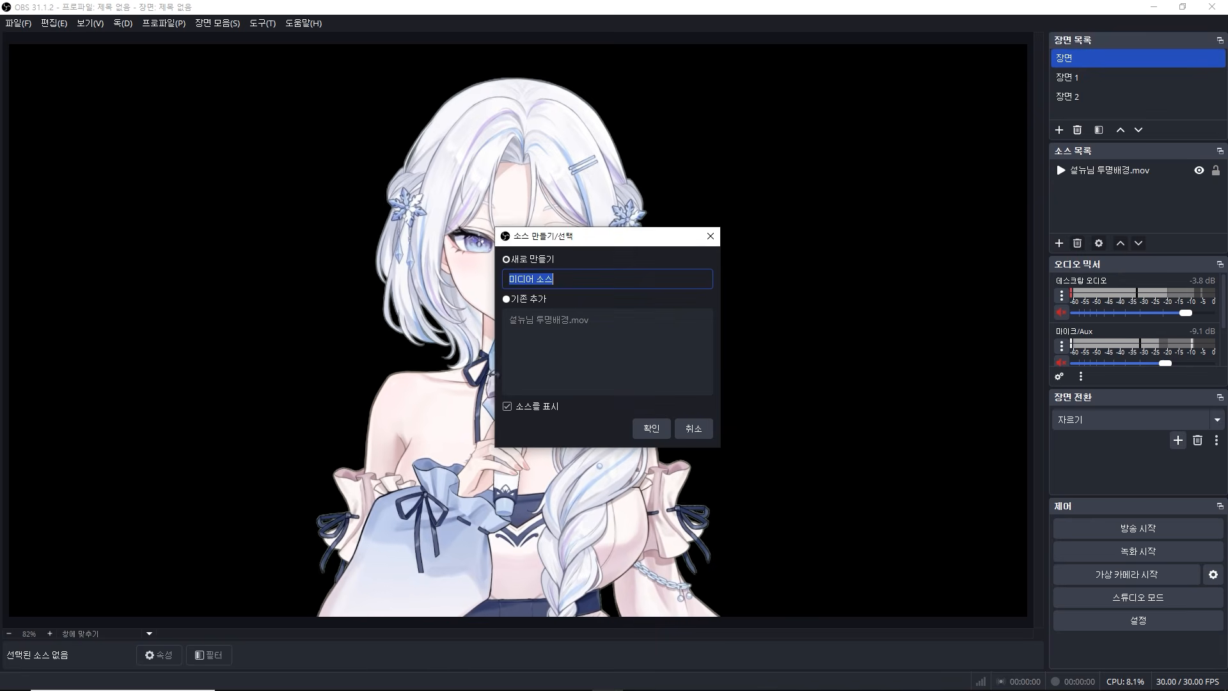
{"action": "left_click", "coordinate": [695, 426]}
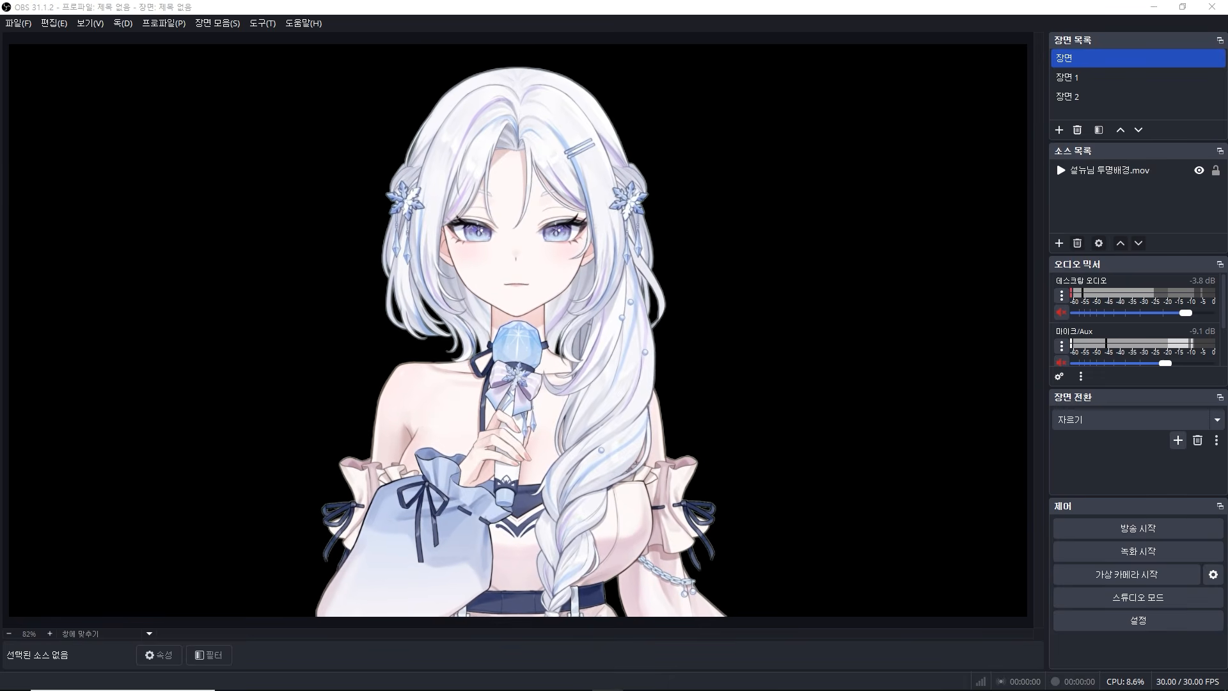
{"action": "left_click_drag", "start_coordinate": [0, 217], "coordinate": [304, 148]}
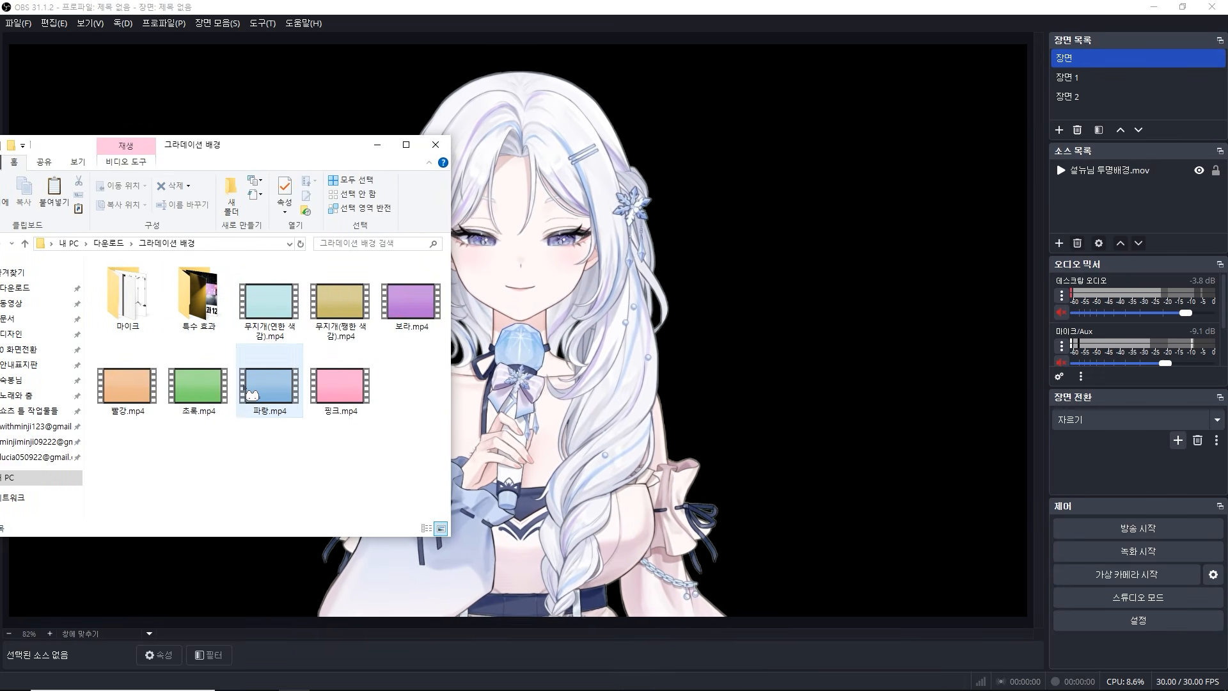
{"action": "left_click_drag", "start_coordinate": [268, 383], "coordinate": [721, 396]}
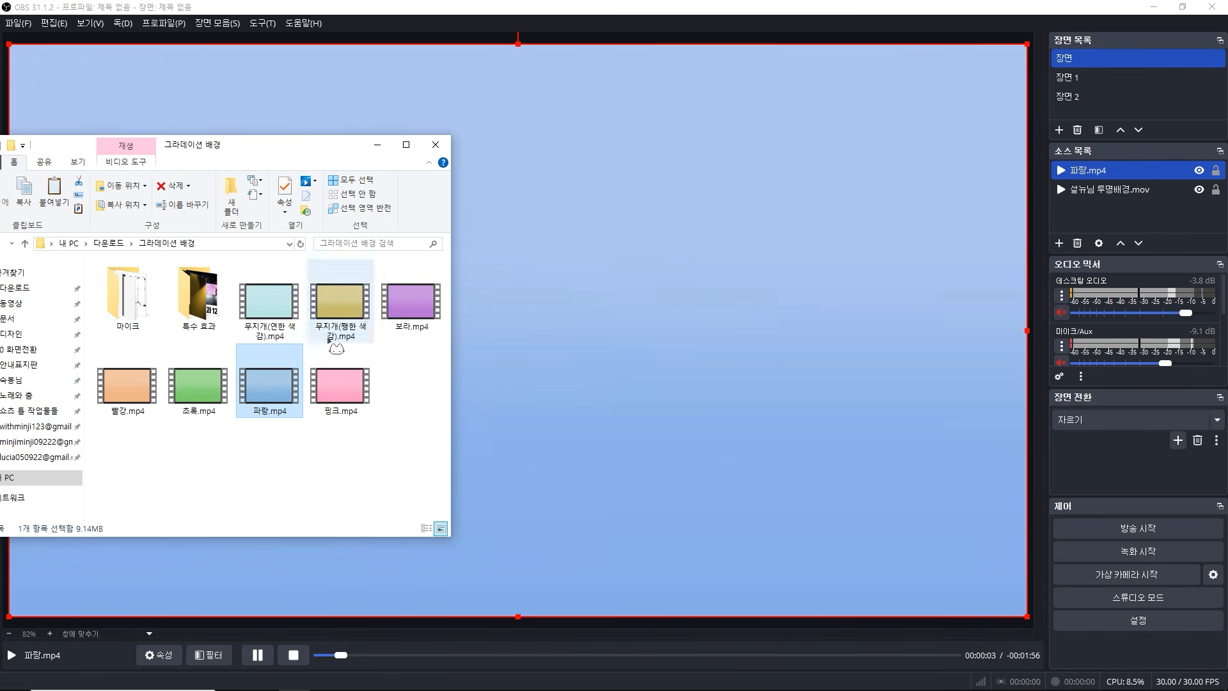
{"action": "left_click_drag", "start_coordinate": [283, 148], "coordinate": [0, 153]}
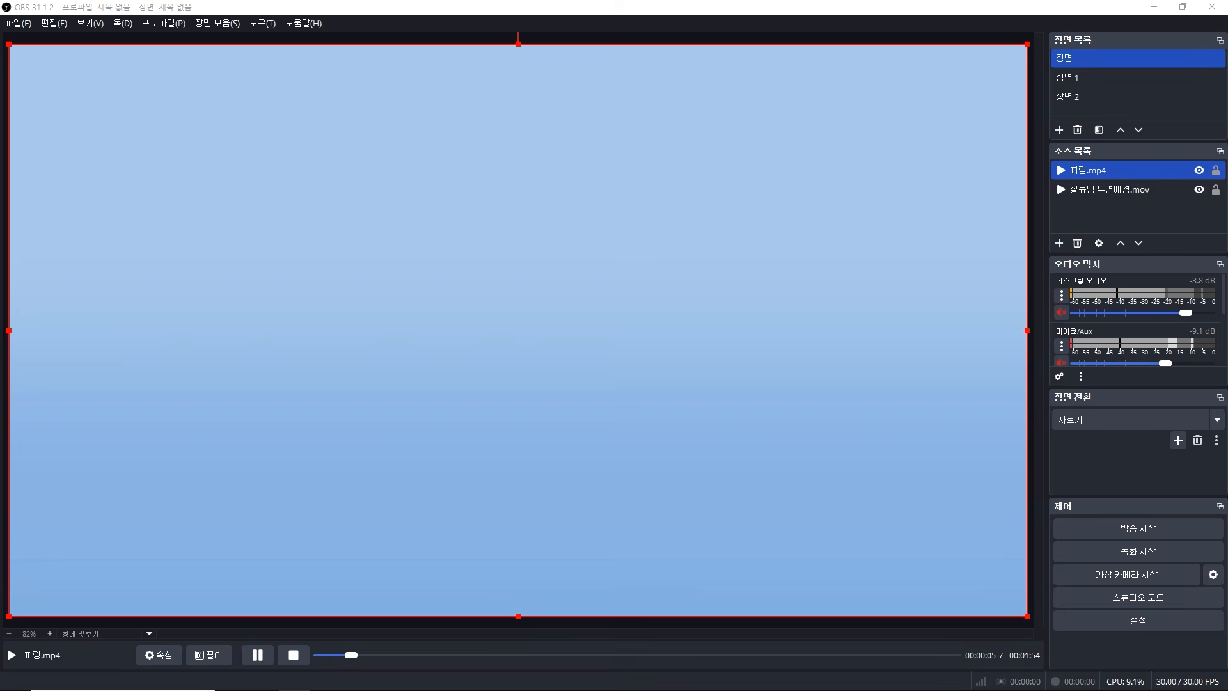
{"action": "left_click_drag", "start_coordinate": [1104, 171], "coordinate": [1095, 203]}
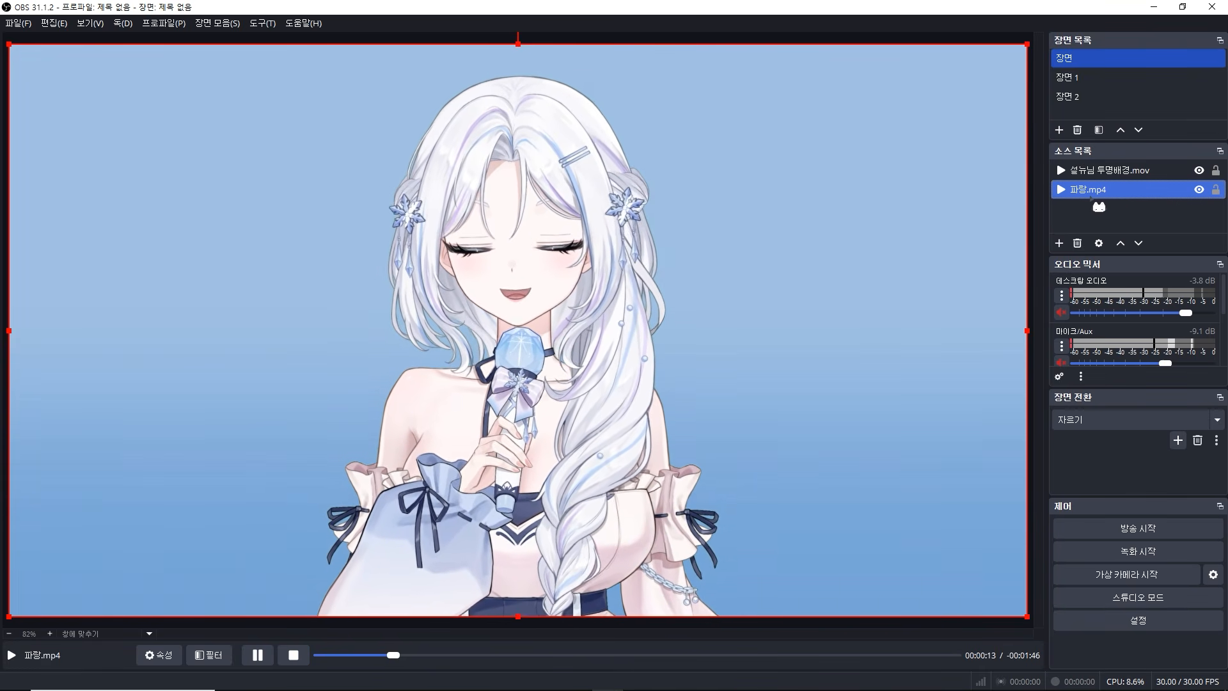
Step: Enable loop playback for the 파랑.mp4 source and skip its playback close to the end
{"action": "double_click", "coordinate": [1097, 198]}
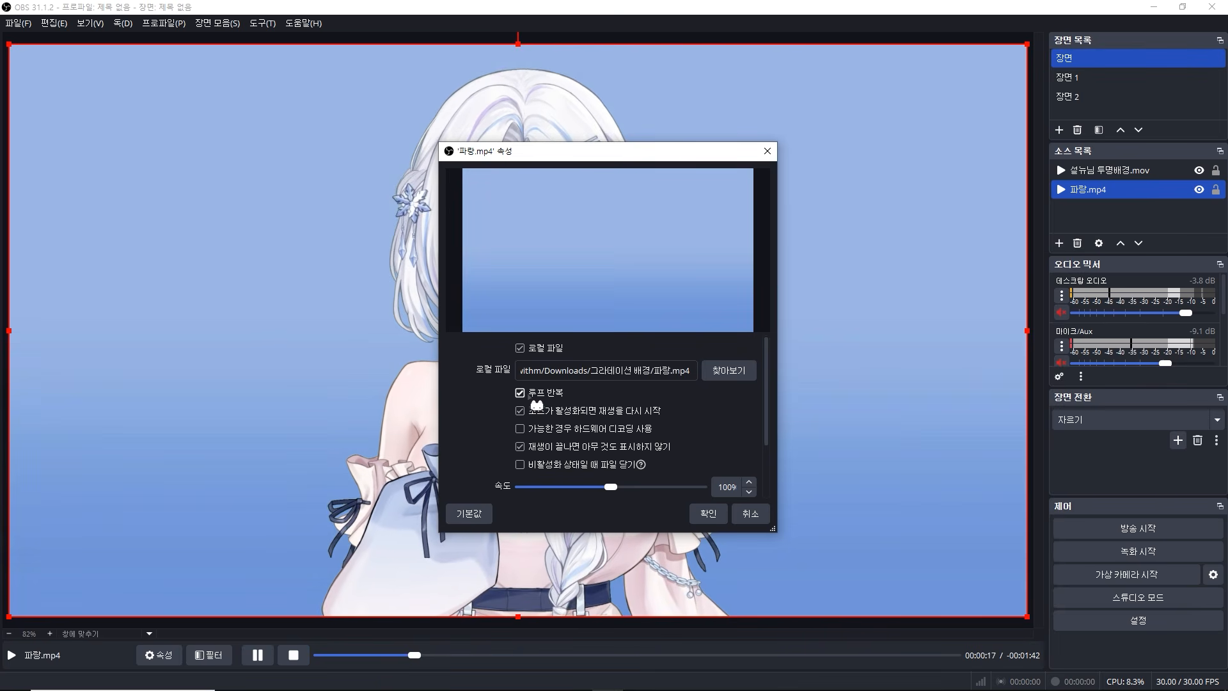
{"action": "left_click", "coordinate": [715, 512]}
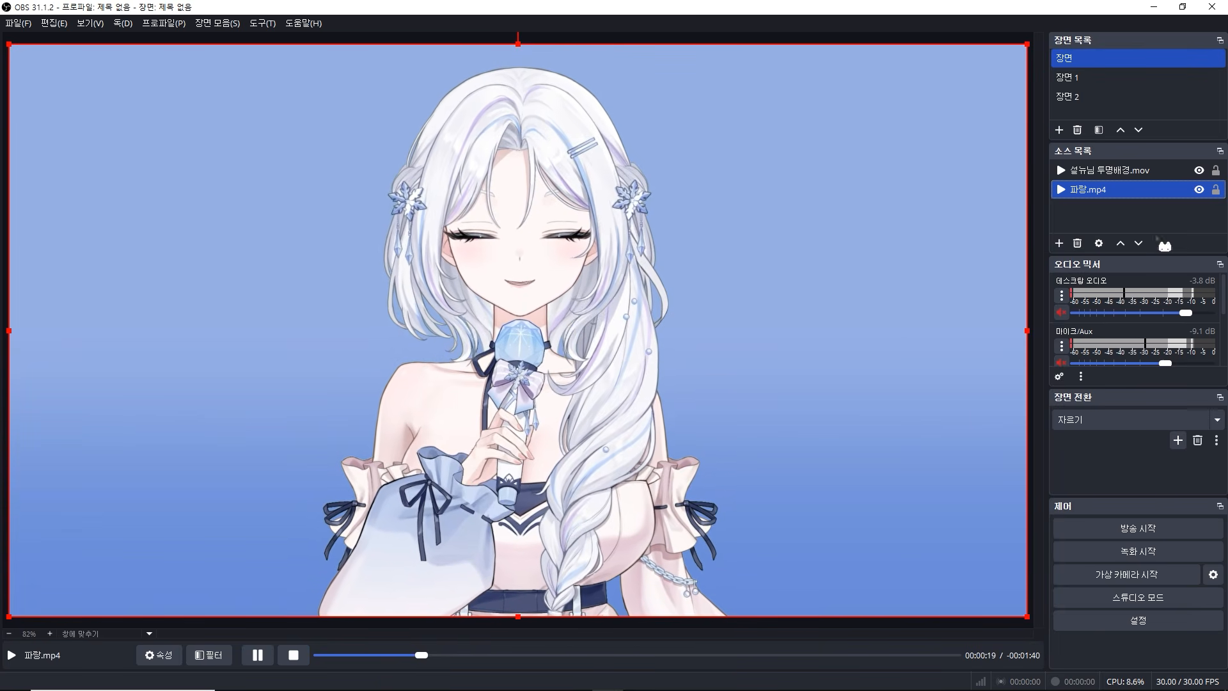
{"action": "left_click", "coordinate": [946, 655]}
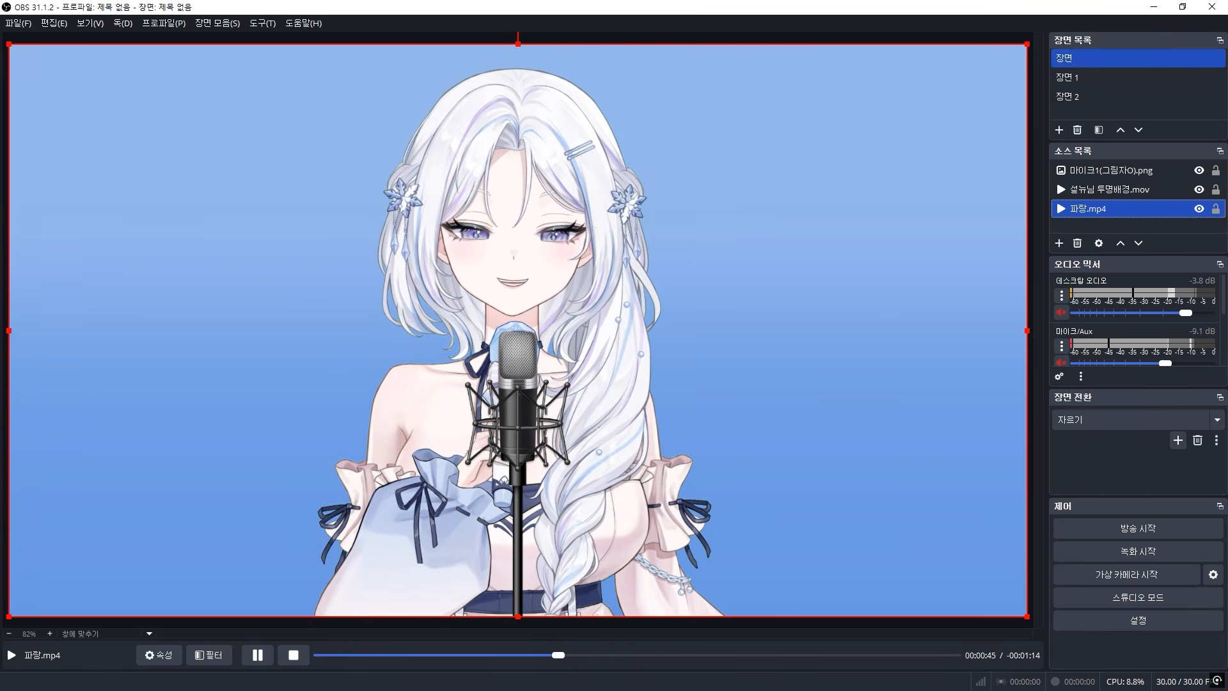
Step: Add a color correction (색상 보정) effect filter to the 파랑.mp4 background, keeping the default filter name
{"action": "right_click", "coordinate": [1080, 211]}
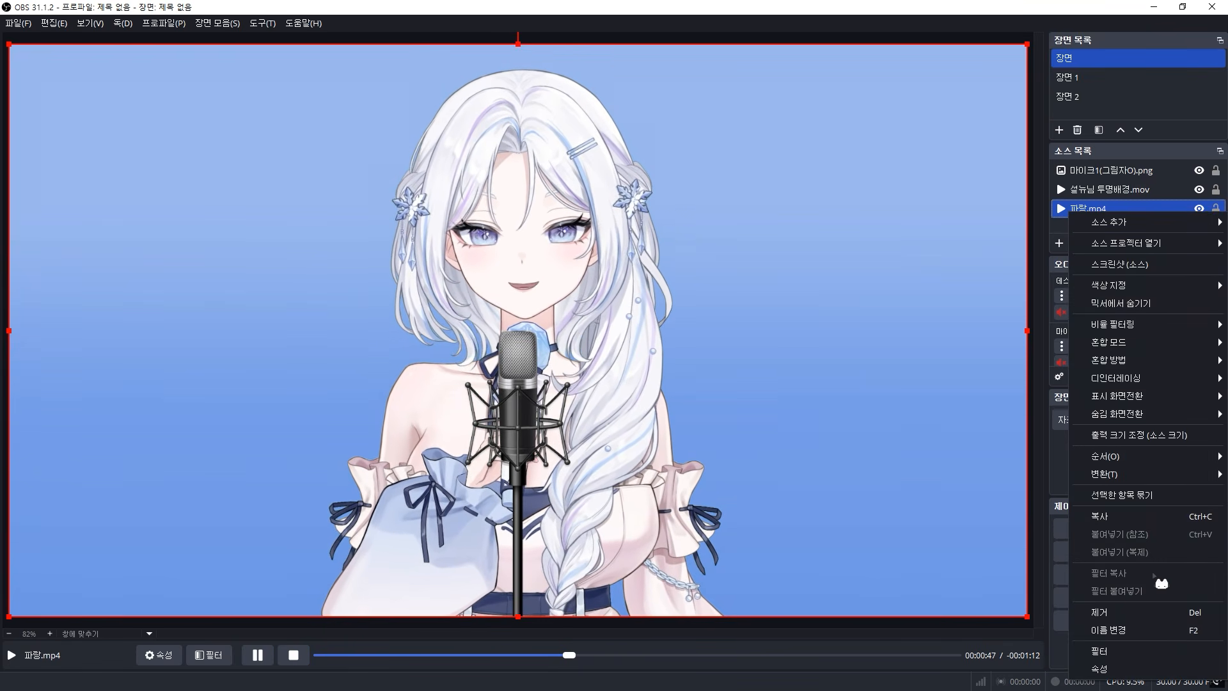
{"action": "left_click", "coordinate": [1116, 658]}
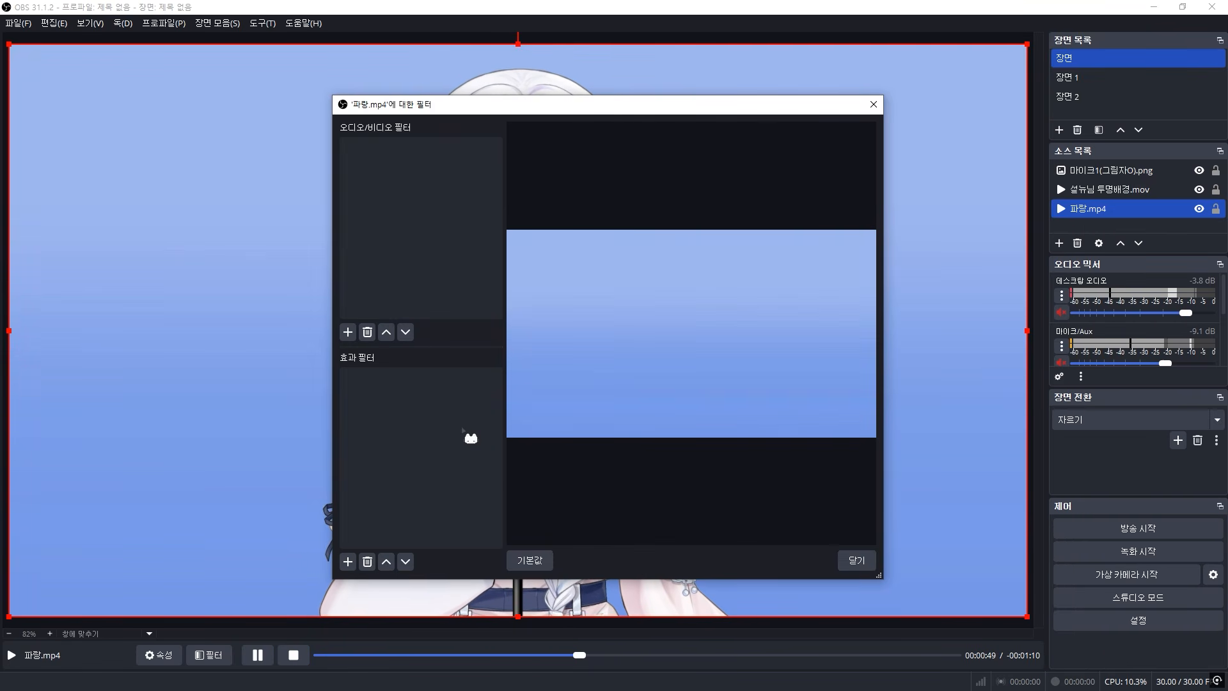
{"action": "left_click", "coordinate": [348, 561]}
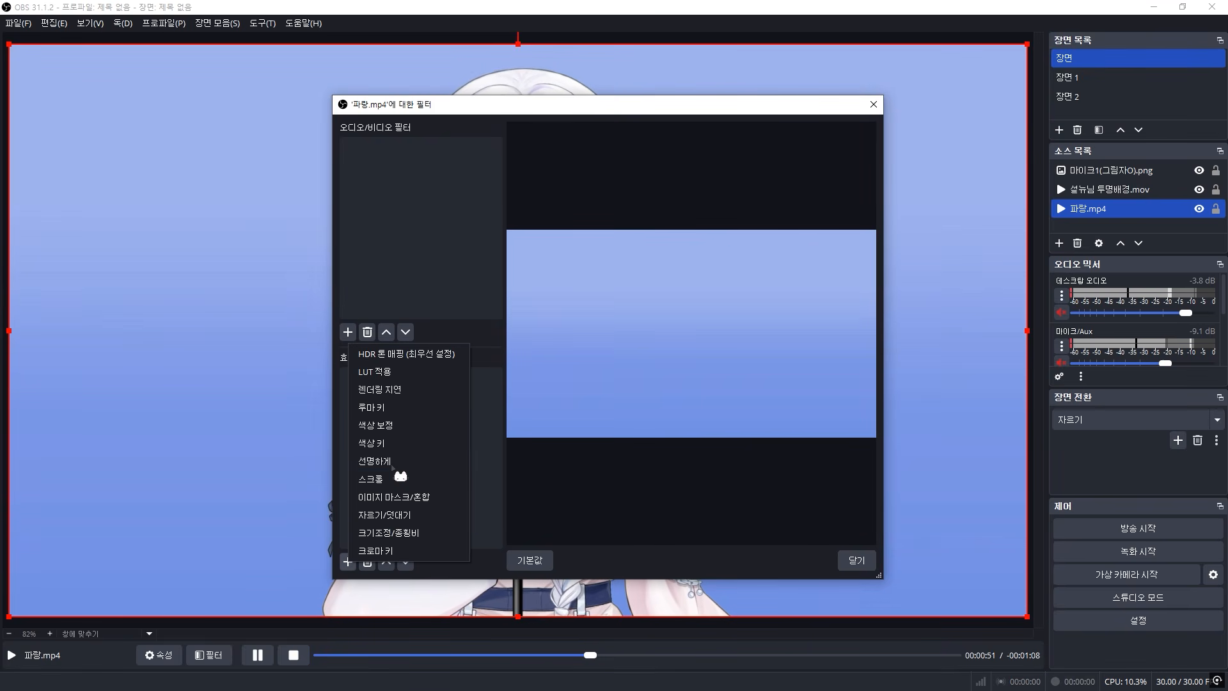
{"action": "left_click", "coordinate": [389, 426]}
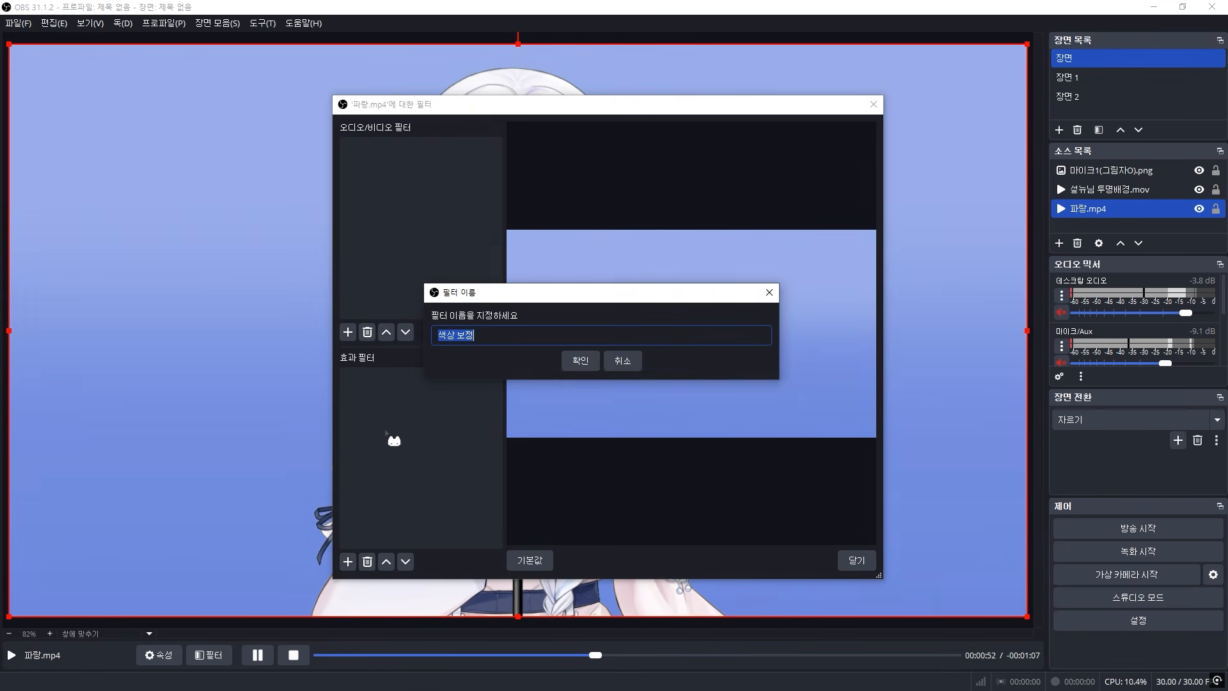
{"action": "left_click", "coordinate": [578, 360]}
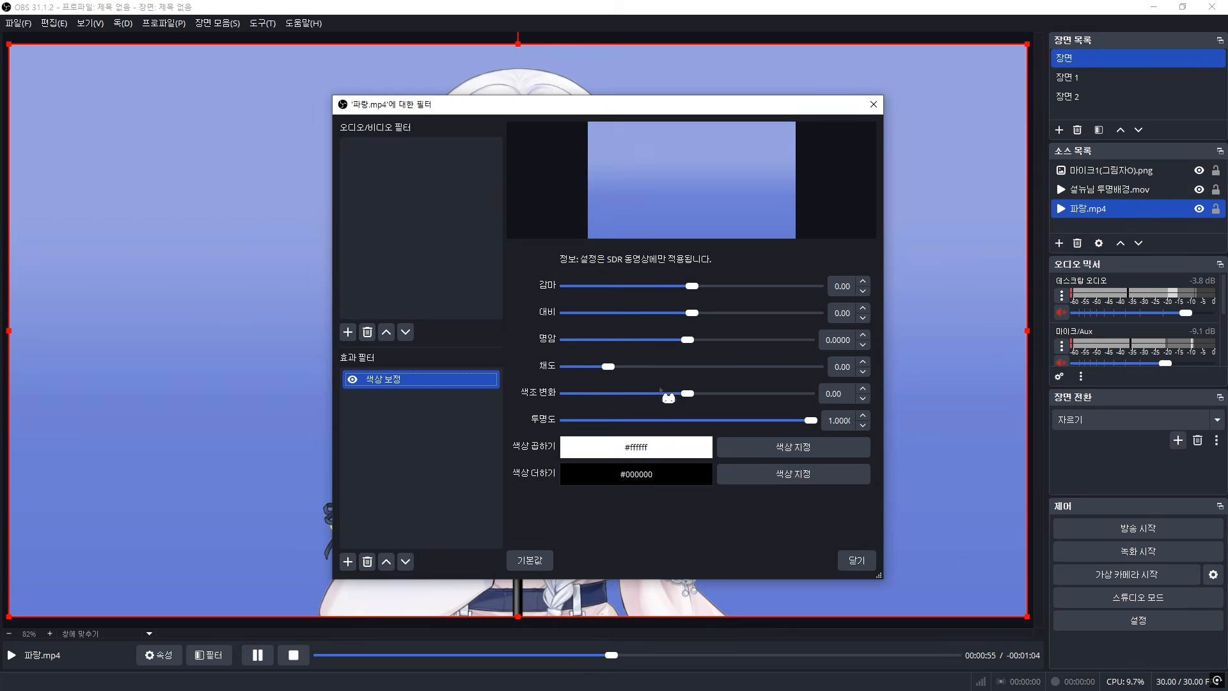
Step: Try tinting the background pink with a hue shift of -78.36, reduced saturation and slightly lower brightness
{"action": "left_click", "coordinate": [689, 396]}
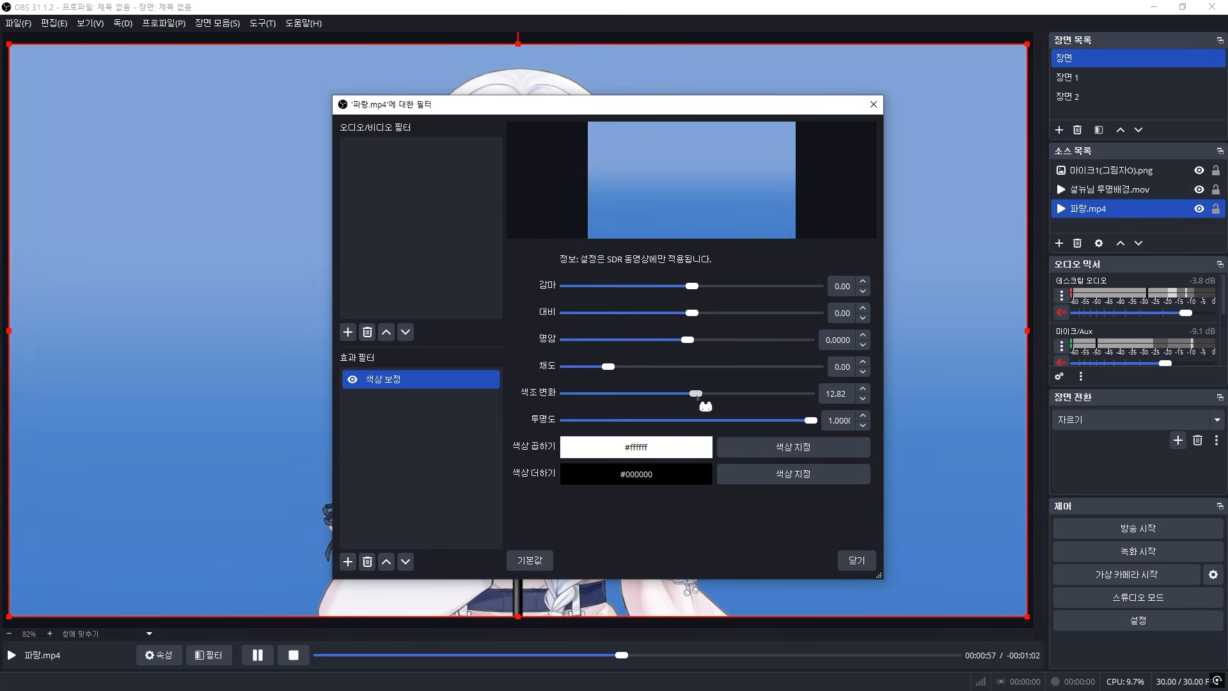
{"action": "left_click_drag", "start_coordinate": [721, 401], "coordinate": [608, 415]}
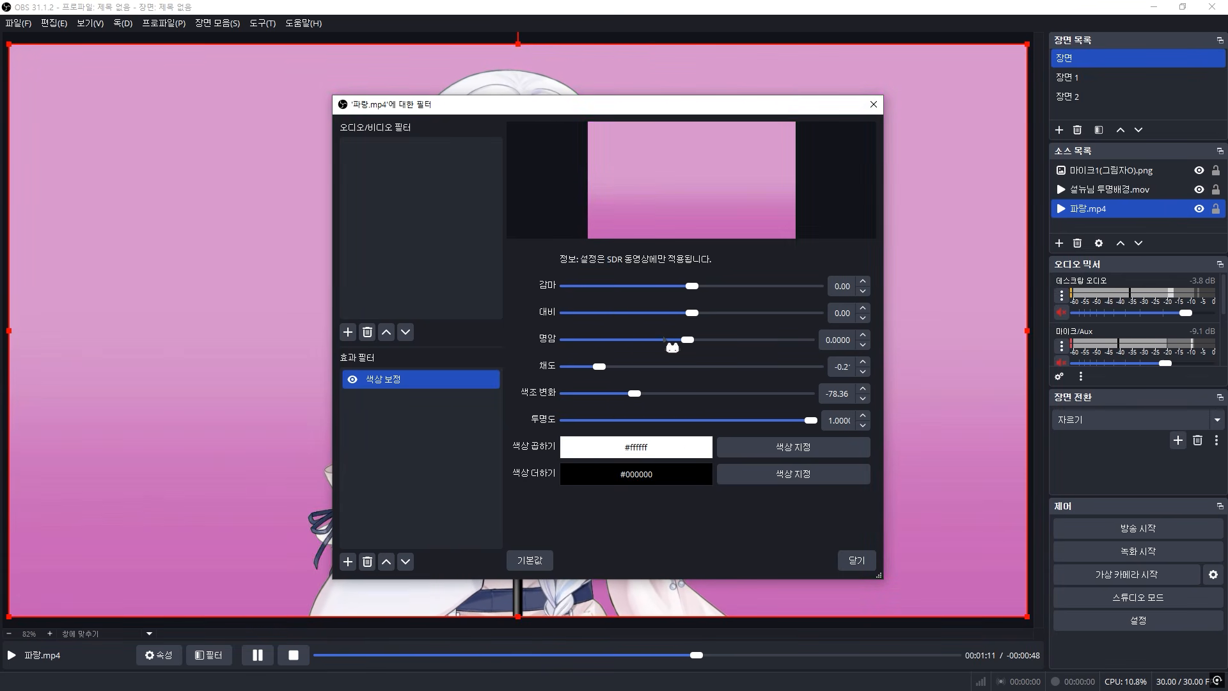
{"action": "mouse_move", "coordinate": [695, 347]}
{"action": "left_mouse_down"}
{"action": "mouse_move", "coordinate": [763, 353]}
{"action": "mouse_move", "coordinate": [645, 351]}
{"action": "mouse_move", "coordinate": [689, 351]}
{"action": "left_mouse_up"}
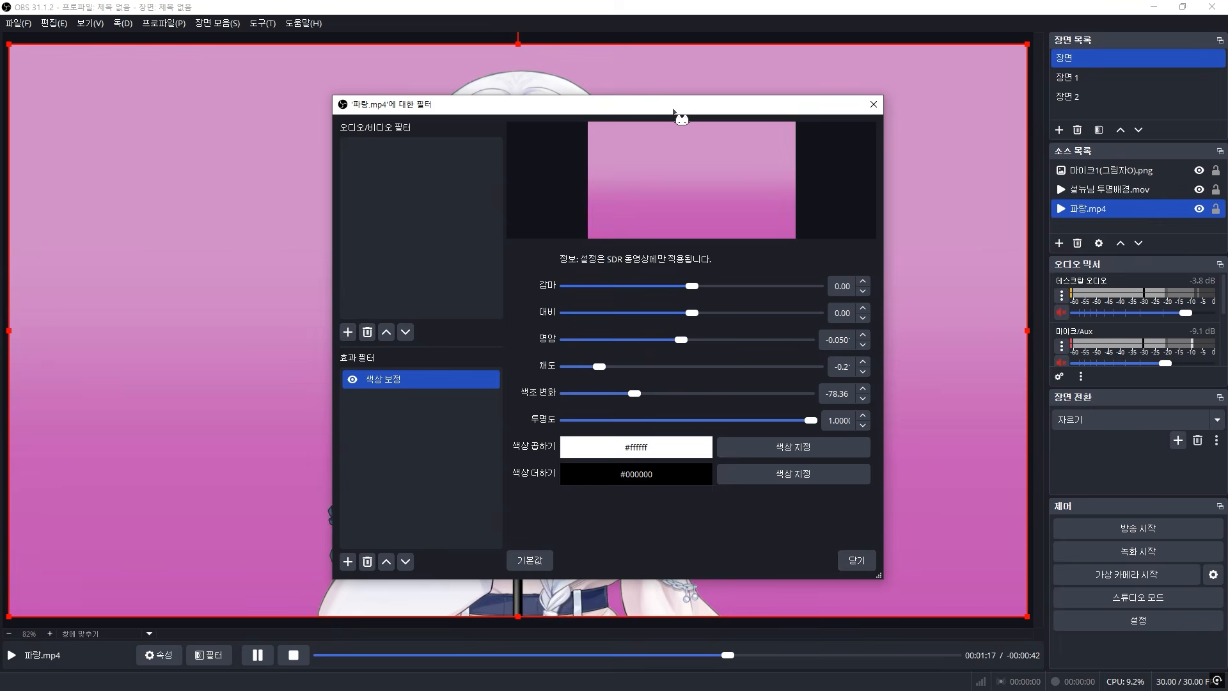
Step: Move the filter window aside and set the background's saturation to -0.13, brightness to 0.0818 and hue shift to -4.27
{"action": "left_click_drag", "start_coordinate": [674, 108], "coordinate": [995, 79]}
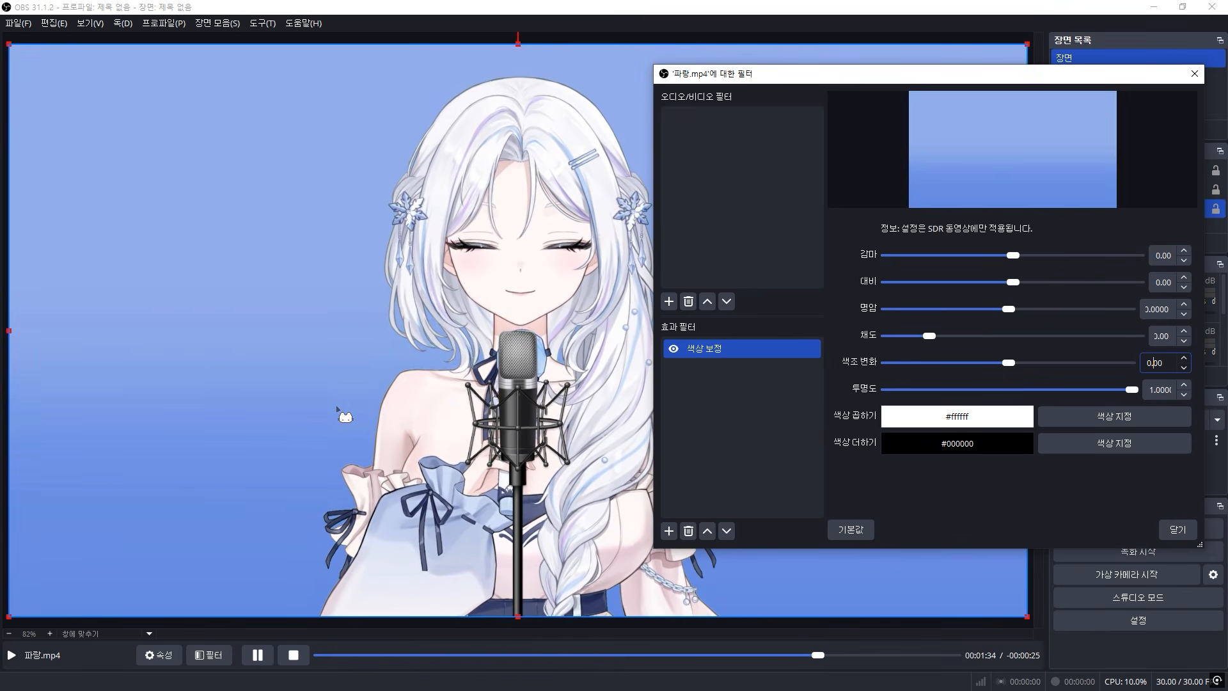
{"action": "left_click_drag", "start_coordinate": [932, 340], "coordinate": [925, 338]}
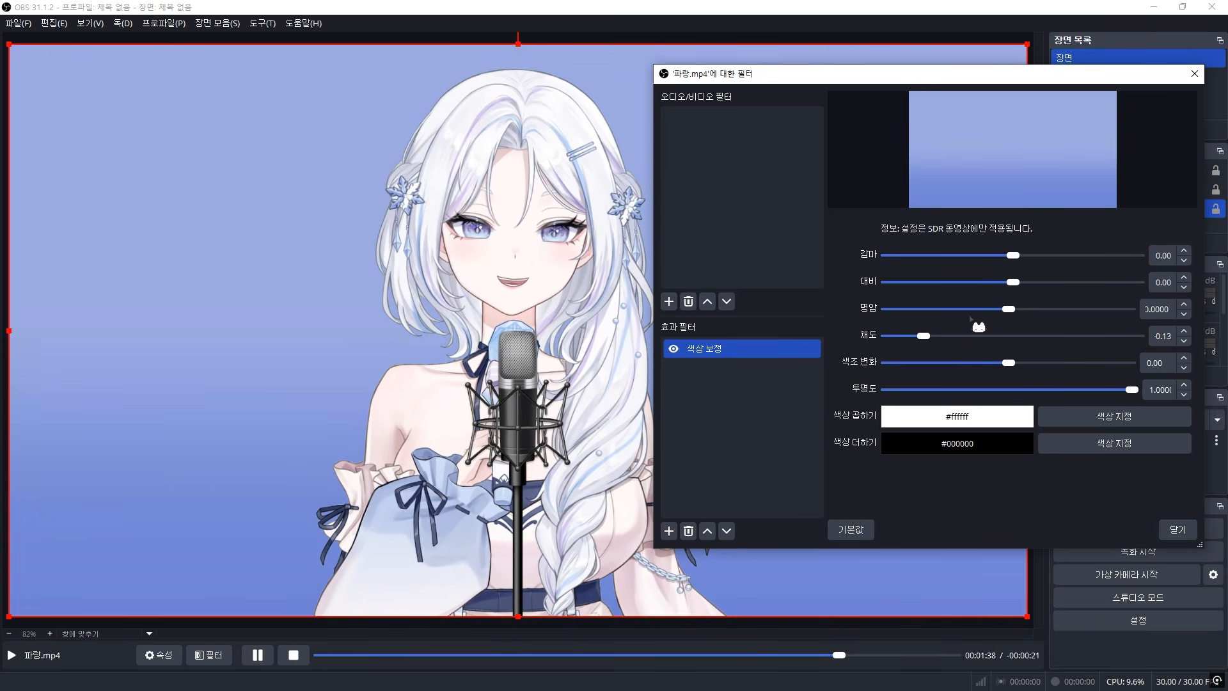
{"action": "left_click_drag", "start_coordinate": [1016, 319], "coordinate": [1024, 318]}
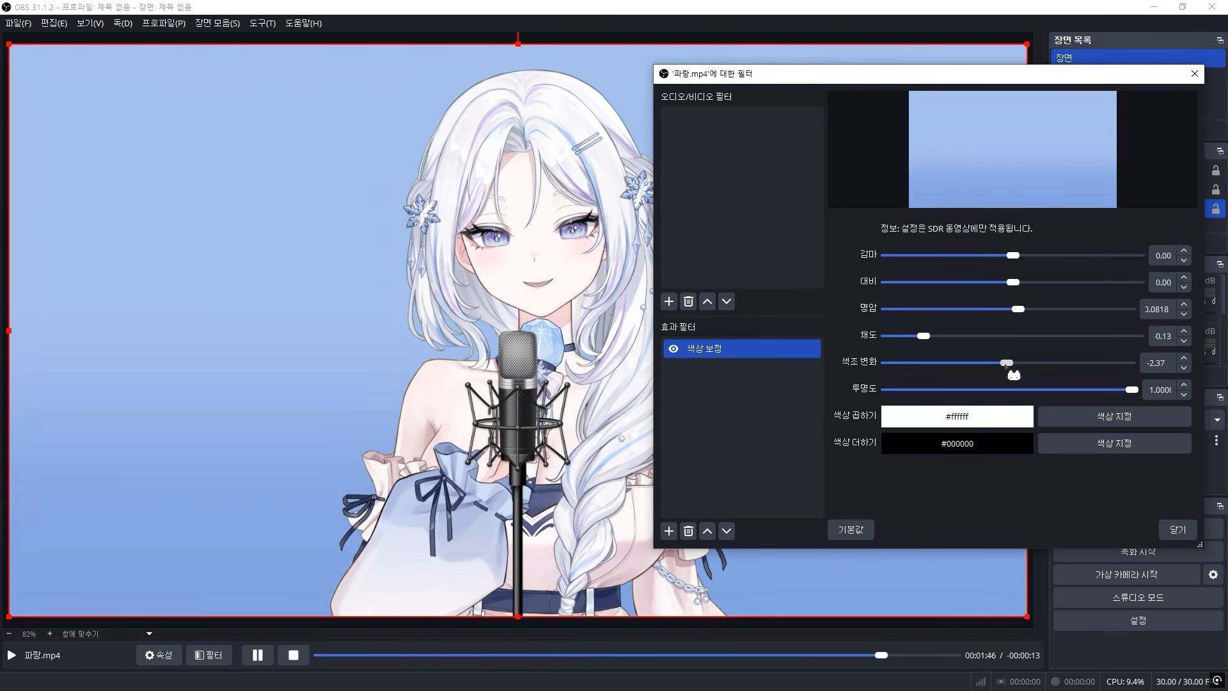
Step: Toggle the color correction filter off and on repeatedly to compare the background with and without it
{"action": "left_click", "coordinate": [673, 349]}
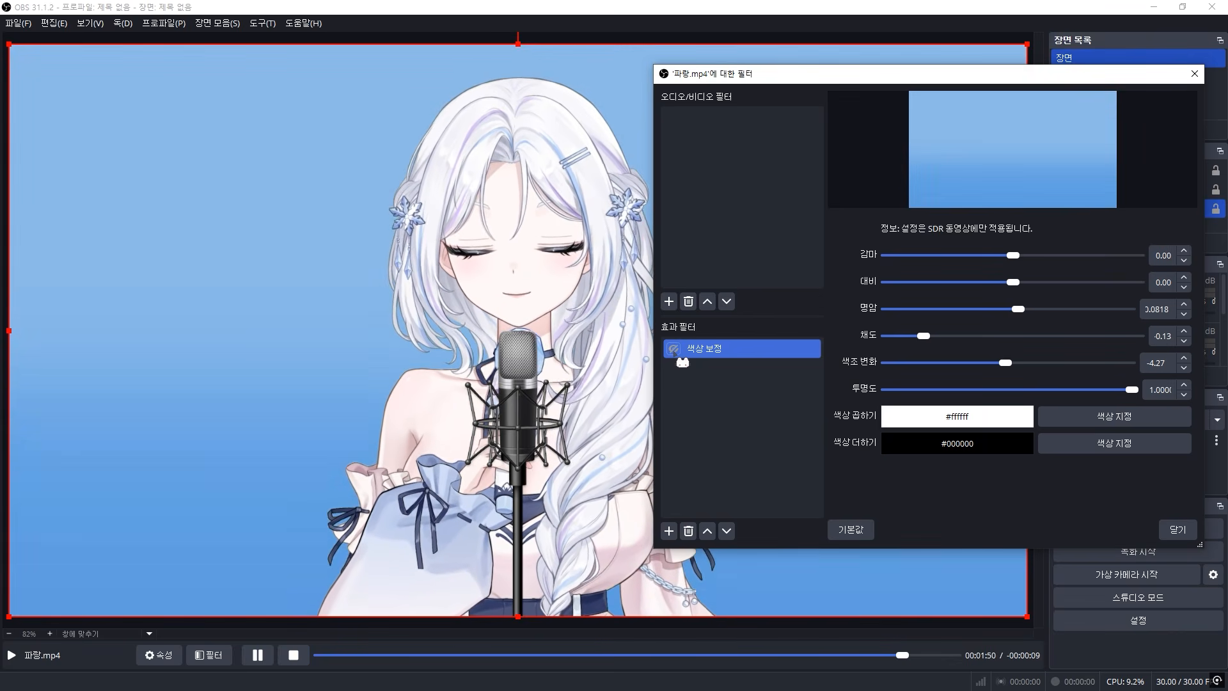
{"action": "left_click", "coordinate": [673, 348]}
{"action": "left_click", "coordinate": [673, 348]}
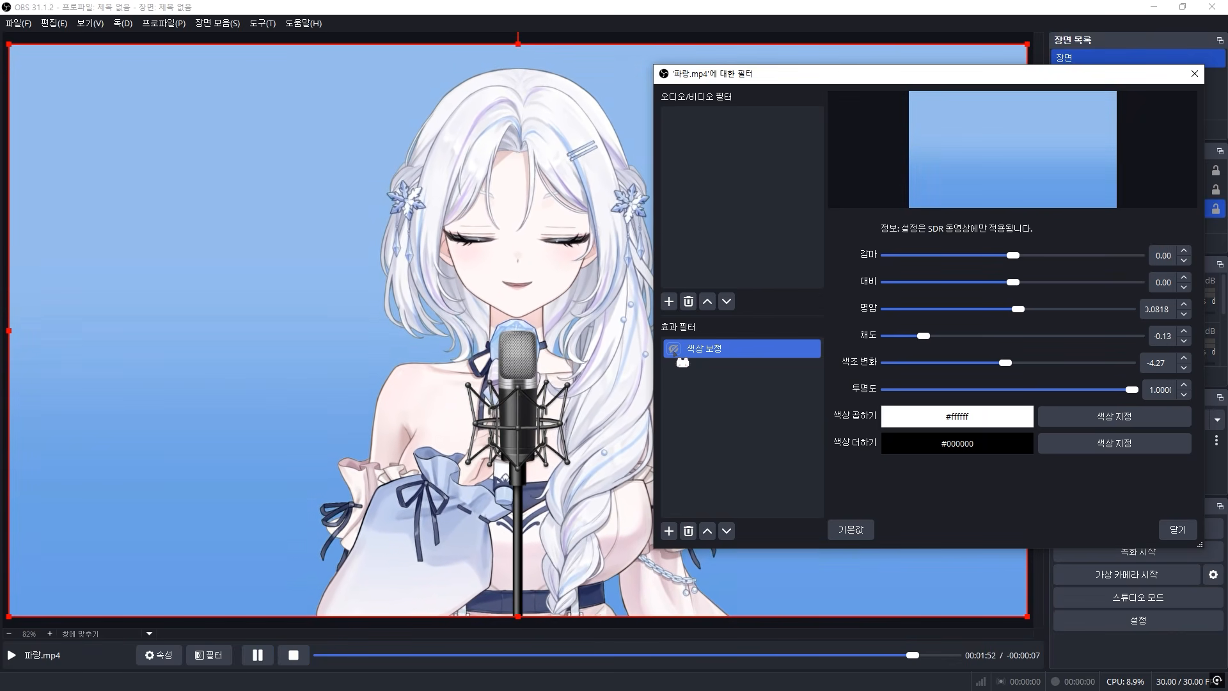
{"action": "left_click", "coordinate": [673, 348]}
{"action": "left_click", "coordinate": [674, 348]}
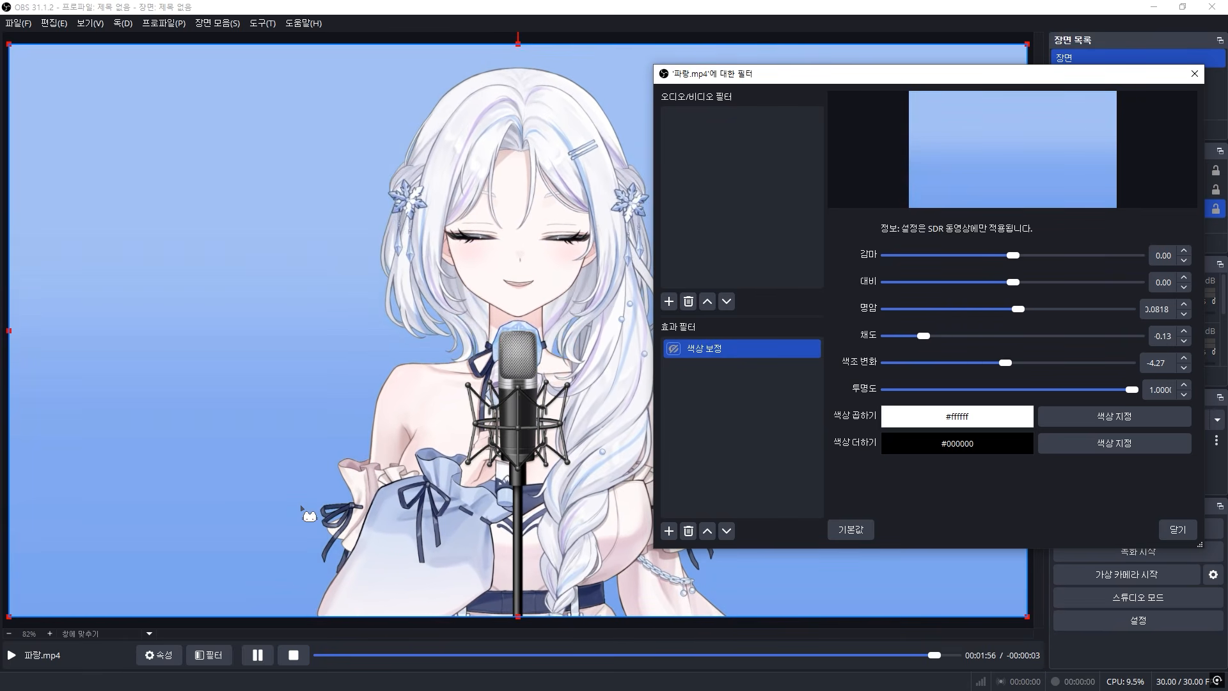
Step: Scrub through the 파랑.mp4 playback, turning the color correction filter back on, and readjust its saturation
{"action": "left_click_drag", "start_coordinate": [332, 655], "coordinate": [523, 659]}
{"action": "left_click_drag", "start_coordinate": [625, 665], "coordinate": [877, 657]}
{"action": "left_click", "coordinate": [673, 349]}
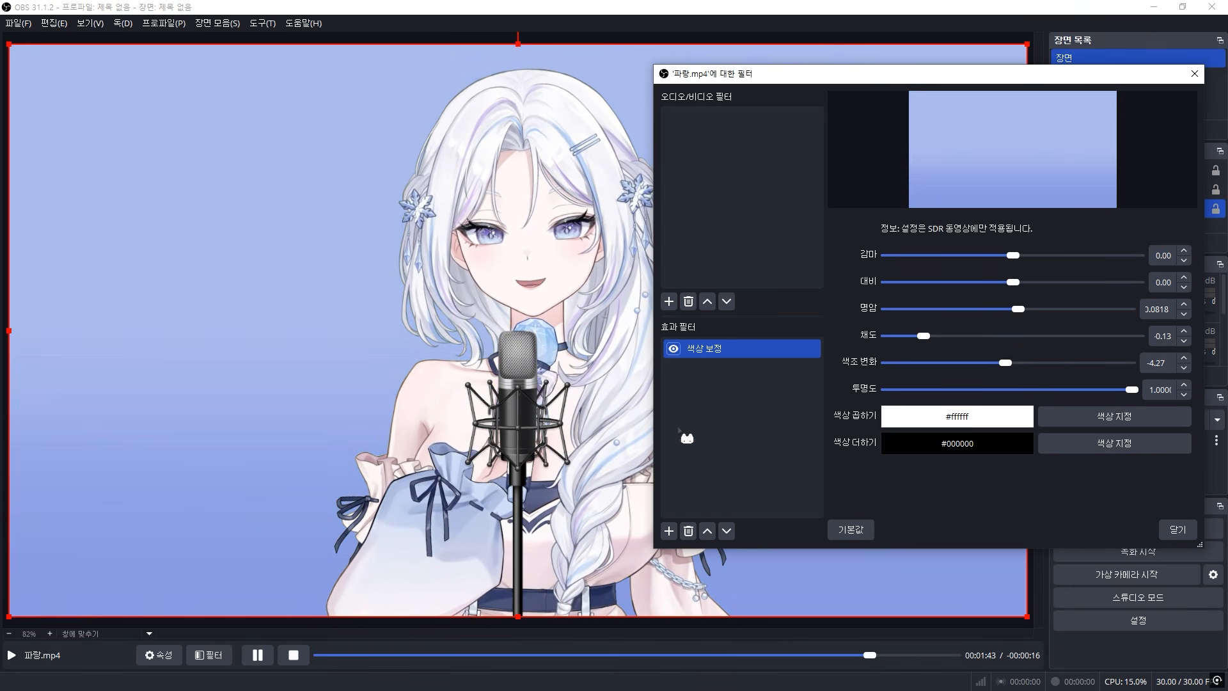
{"action": "left_click_drag", "start_coordinate": [756, 670], "coordinate": [497, 666]}
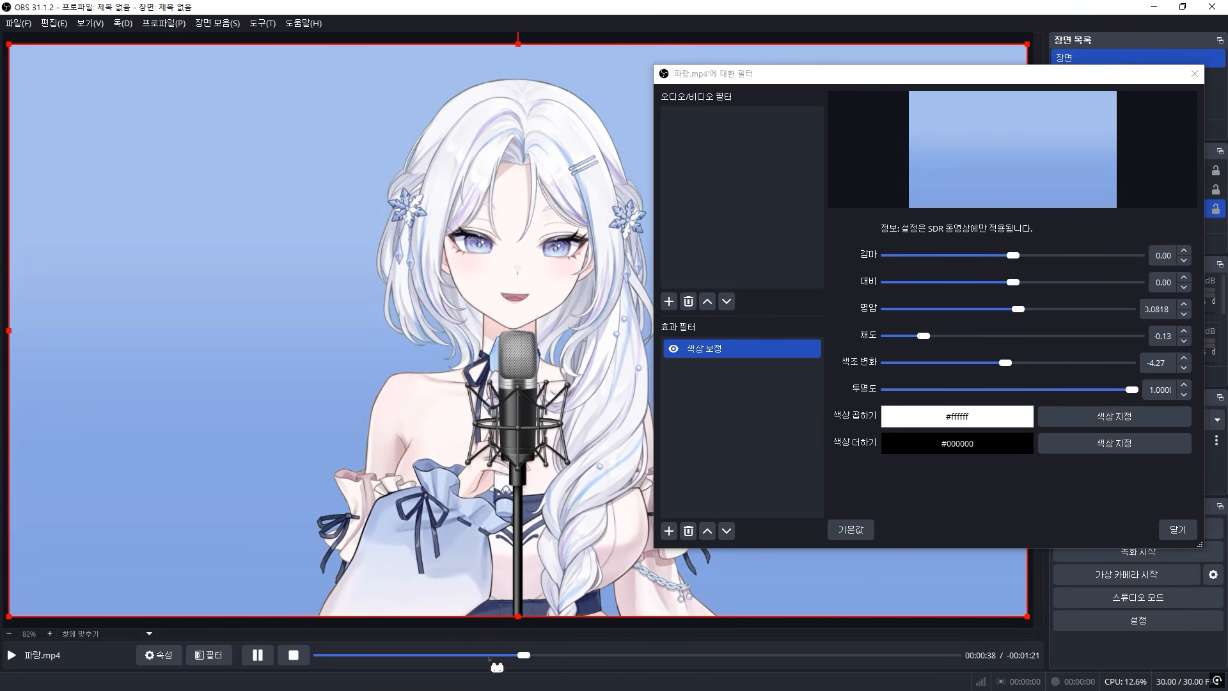
{"action": "left_click", "coordinate": [508, 654]}
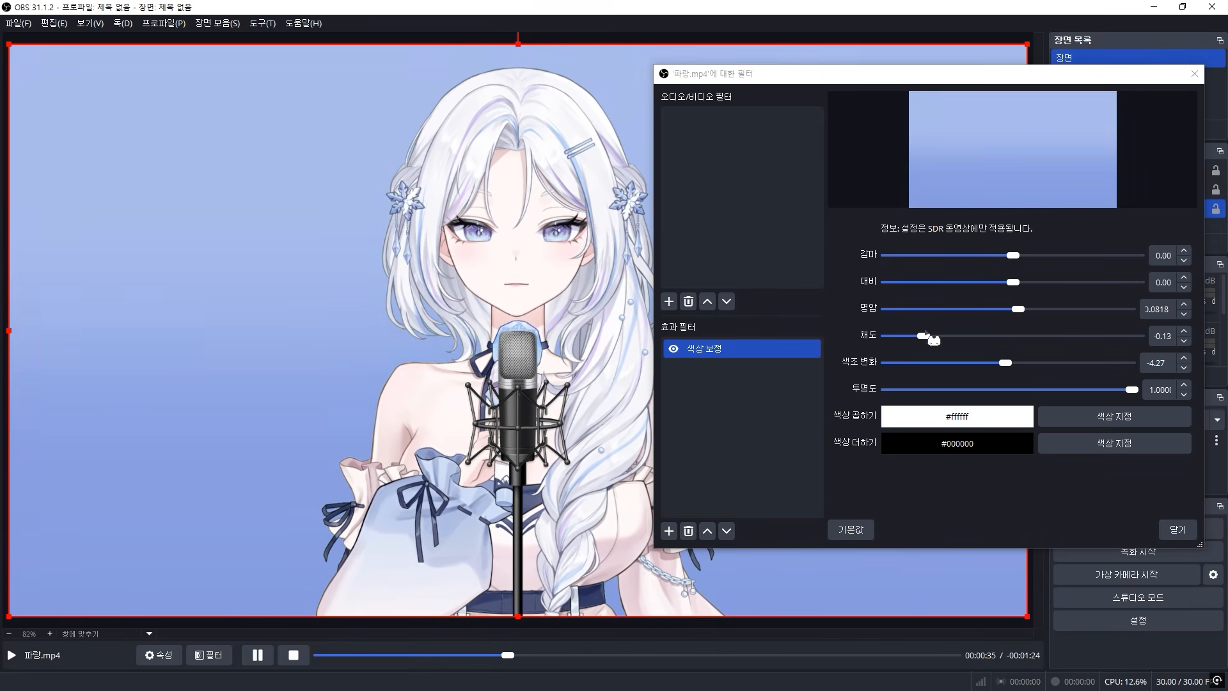
{"action": "left_click_drag", "start_coordinate": [932, 338], "coordinate": [938, 345]}
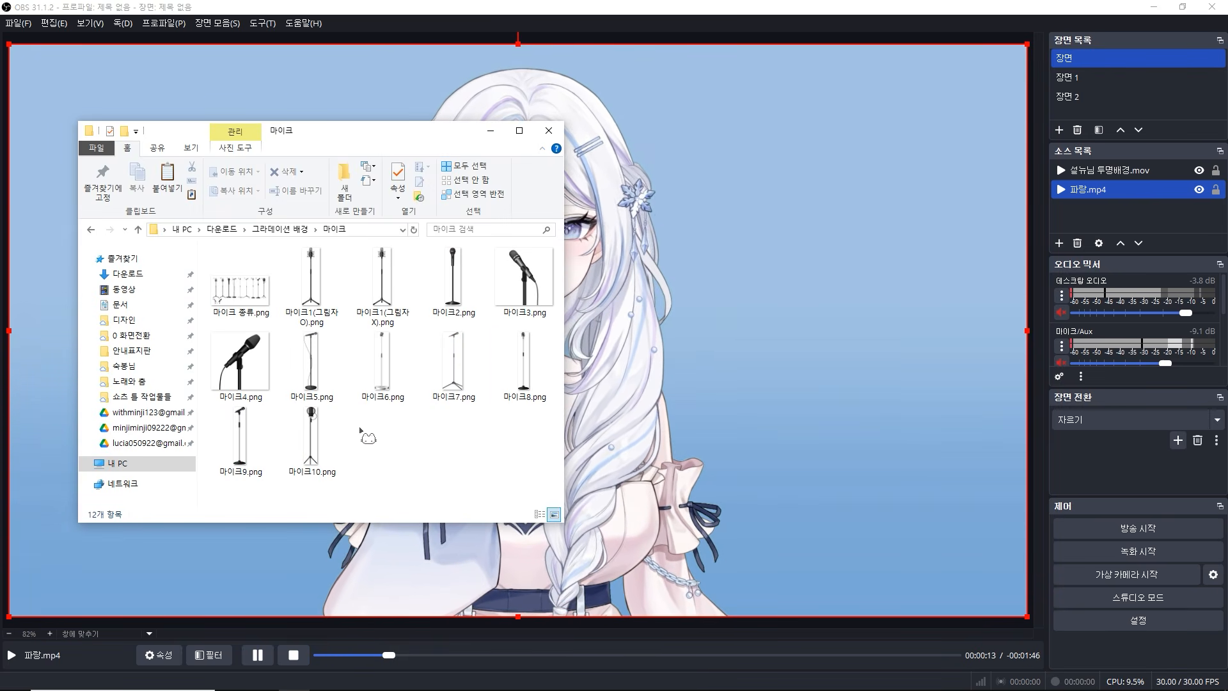
Step: Add the microphone image 마이크1(그림자O).png from the 마이크 folder to the scene as the uppermost source
{"action": "left_click_drag", "start_coordinate": [313, 284], "coordinate": [706, 409]}
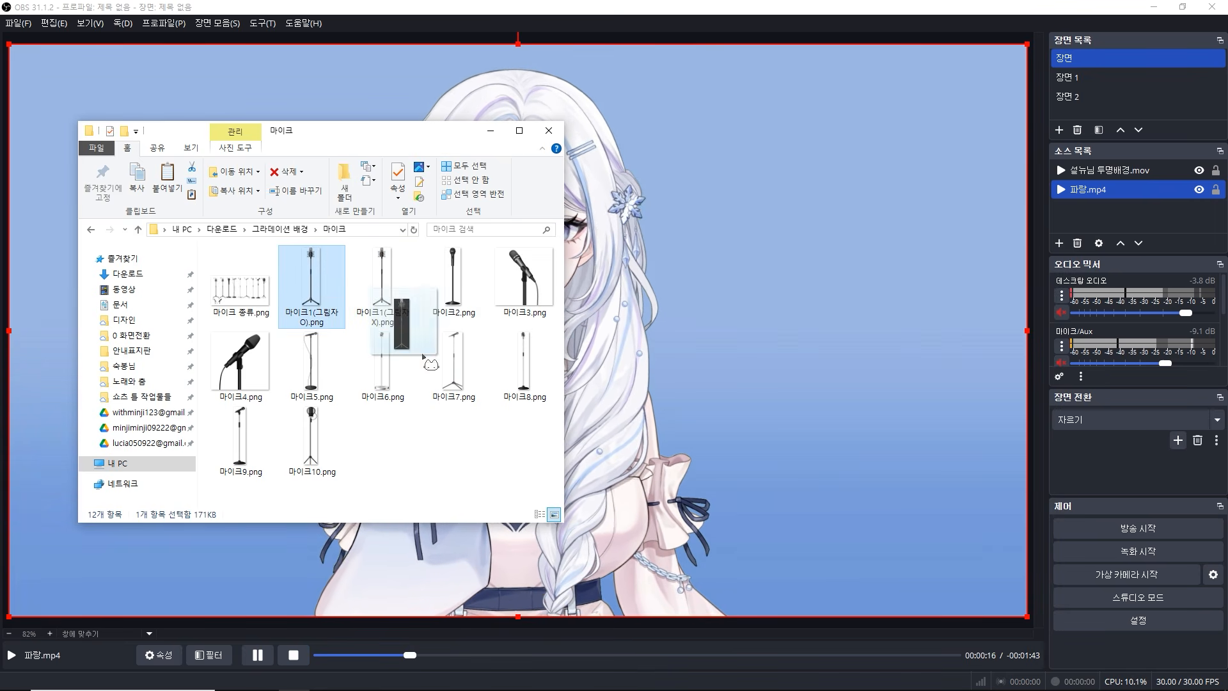
{"action": "left_click", "coordinate": [286, 164]}
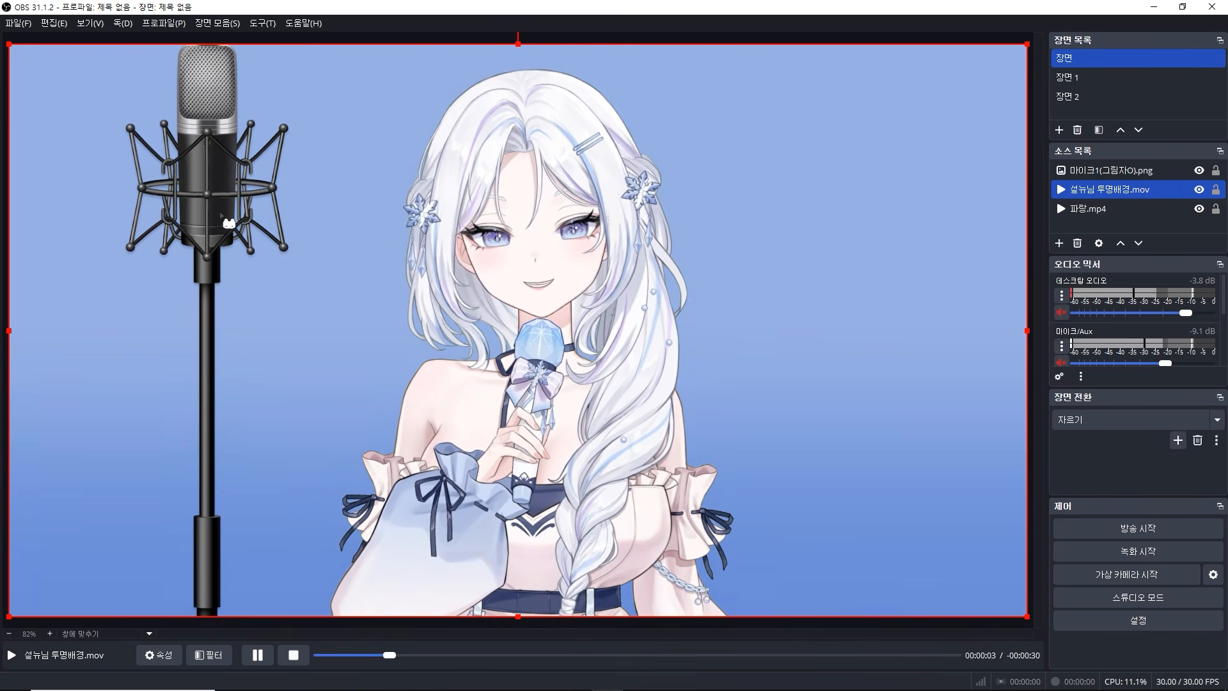
{"action": "left_click", "coordinate": [228, 223]}
Step: Shrink the microphone image and center it horizontally in front of the character, about 540 px below the canvas's upper edge
{"action": "left_click", "coordinate": [1065, 170]}
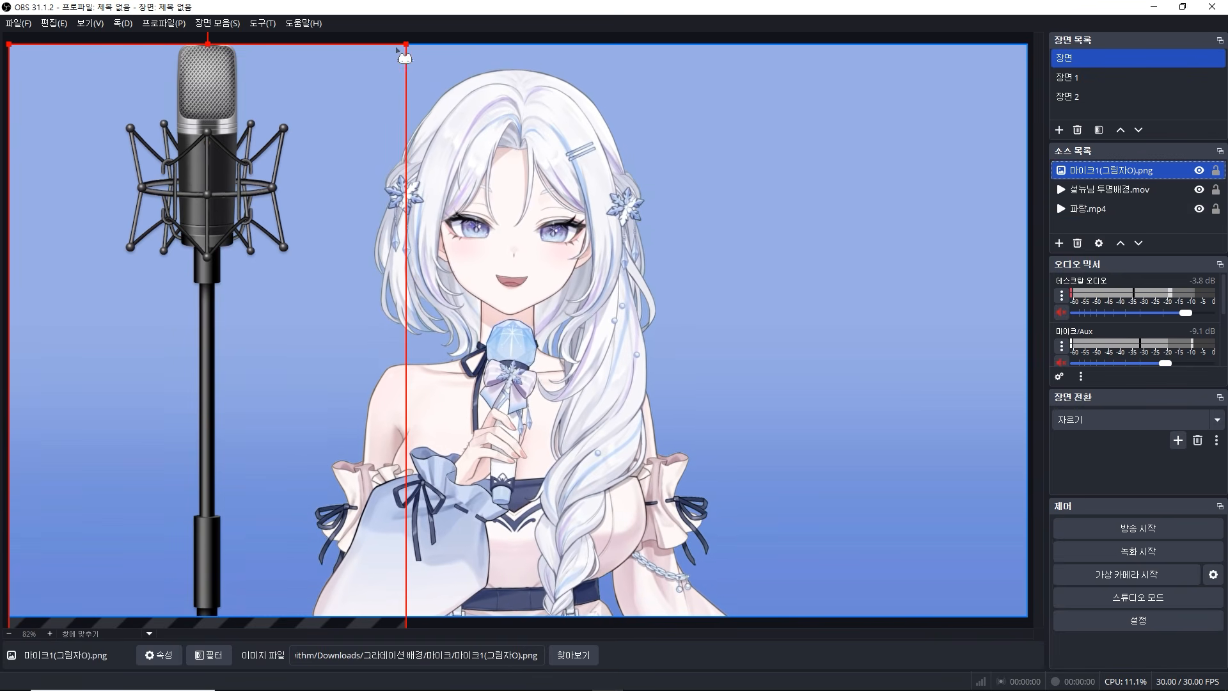
{"action": "left_click_drag", "start_coordinate": [405, 45], "coordinate": [266, 485]}
{"action": "left_click_drag", "start_coordinate": [165, 495], "coordinate": [279, 339]}
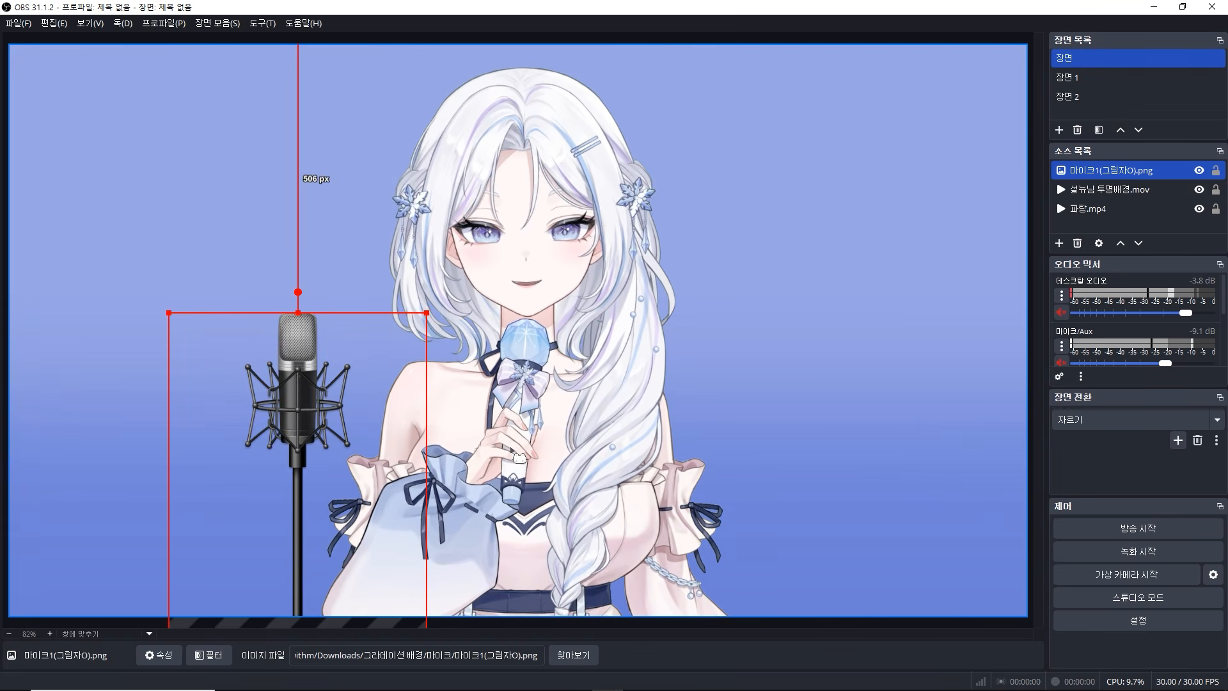
{"action": "left_click_drag", "start_coordinate": [295, 346], "coordinate": [518, 349]}
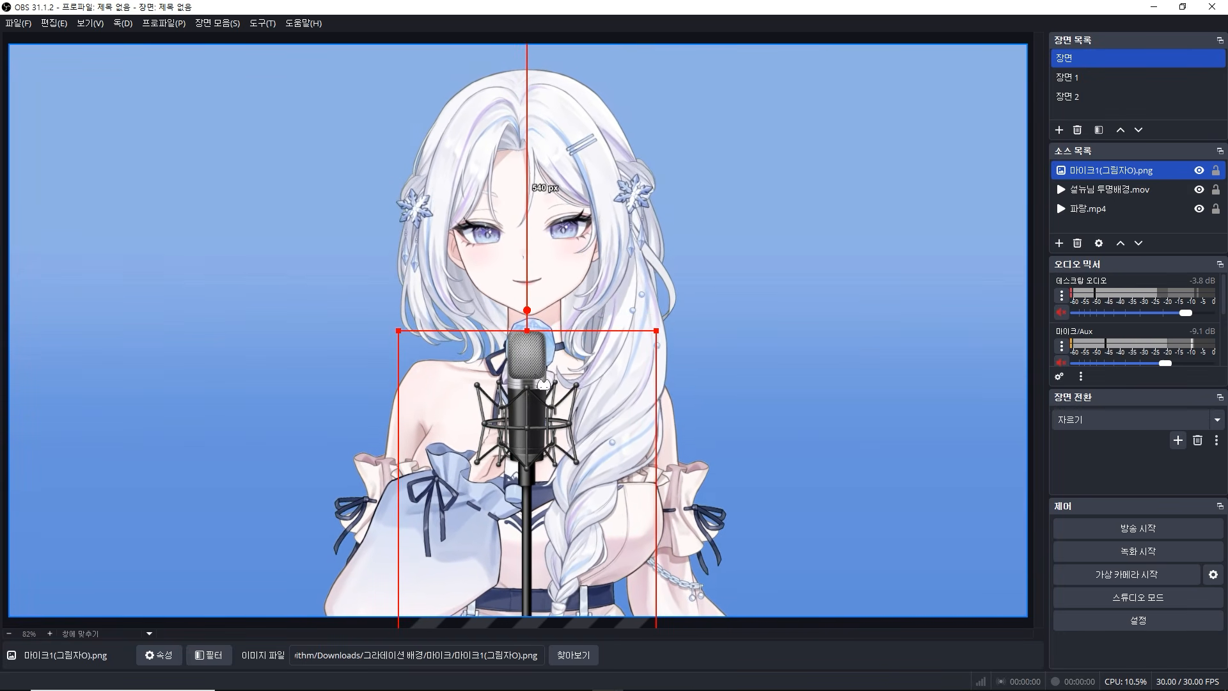
{"action": "left_click_drag", "start_coordinate": [544, 384], "coordinate": [534, 384]}
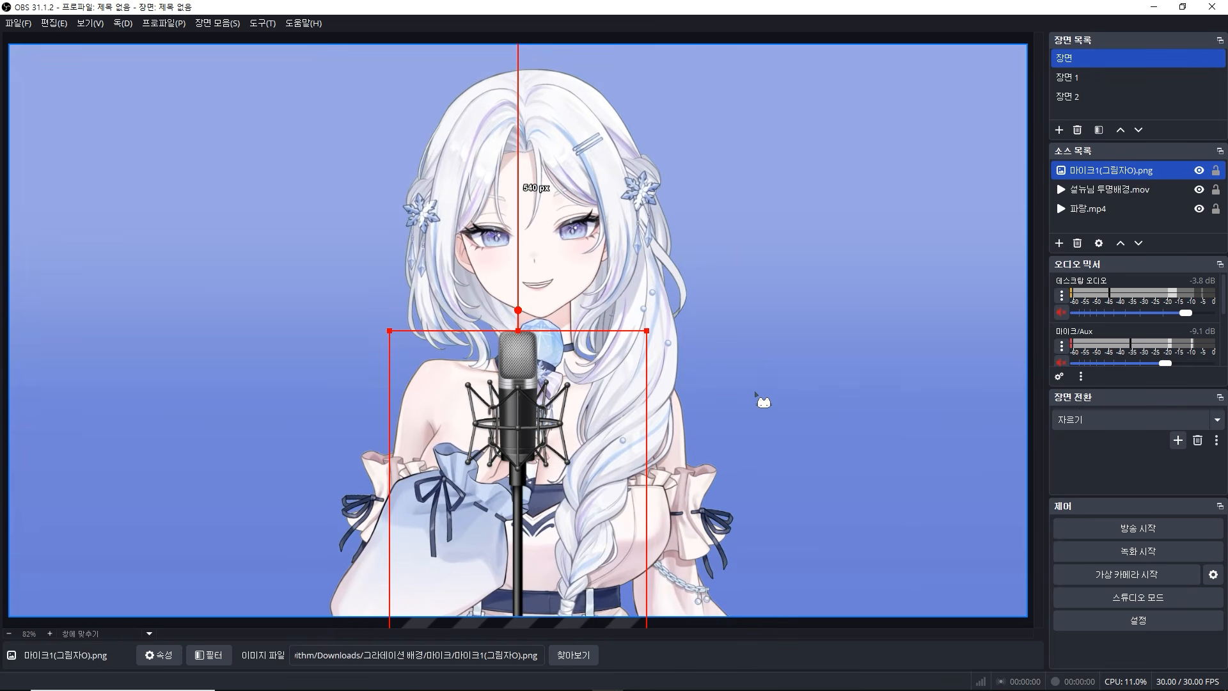
Step: Switch to the file explorer and add the snow particle video 눈 파티클.mov from the 특수 효과 folder to the scene
{"action": "key", "text": "alt+Tab"}
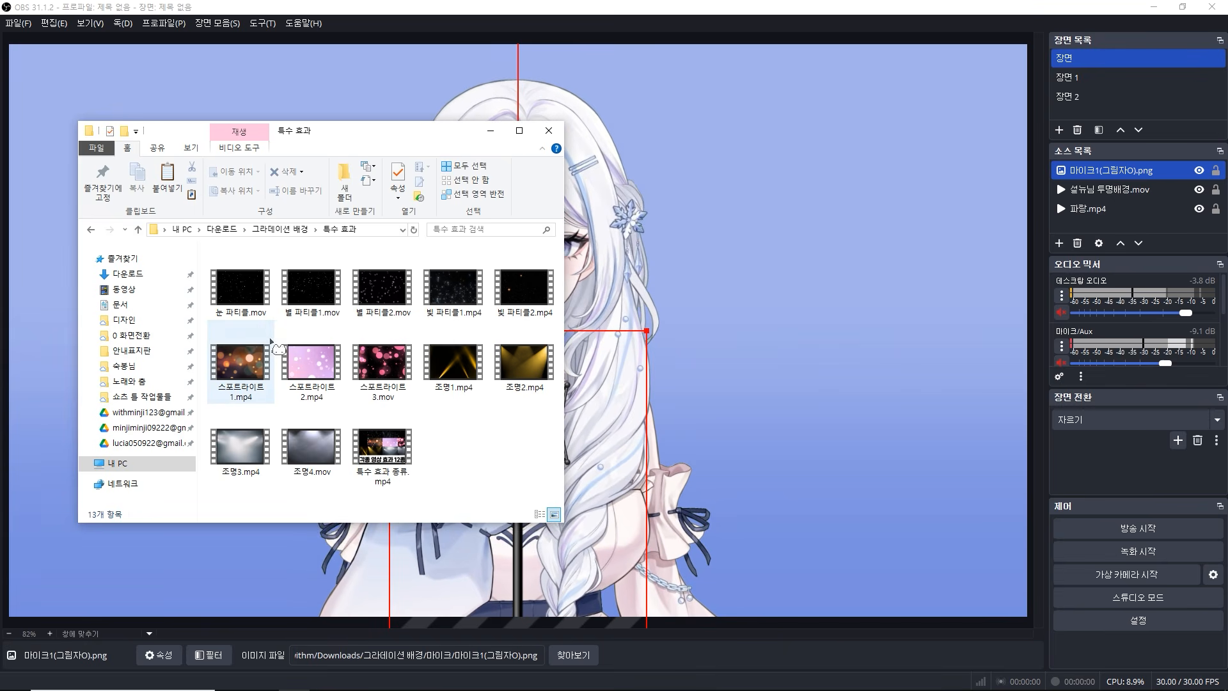
{"action": "left_click_drag", "start_coordinate": [240, 288], "coordinate": [783, 326]}
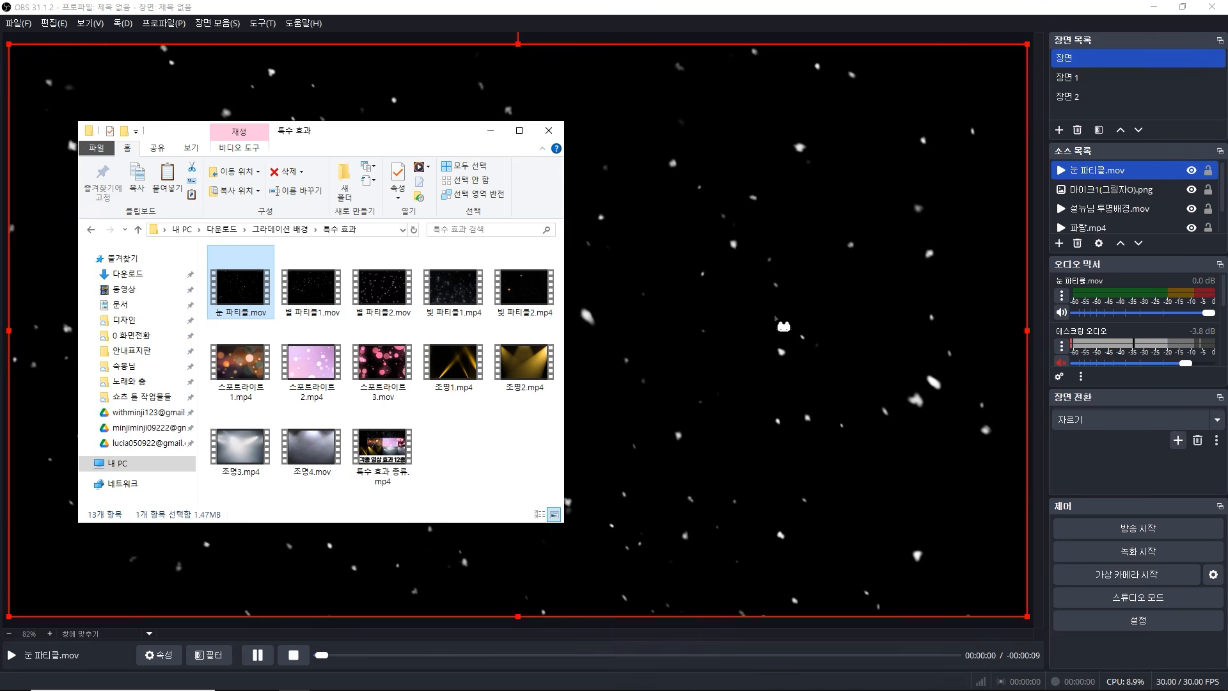
Step: Set the blending mode of the snow source 눈 파티클.mov to 스크린 (Screen) and turn on its loop playback
{"action": "left_click", "coordinate": [952, 39]}
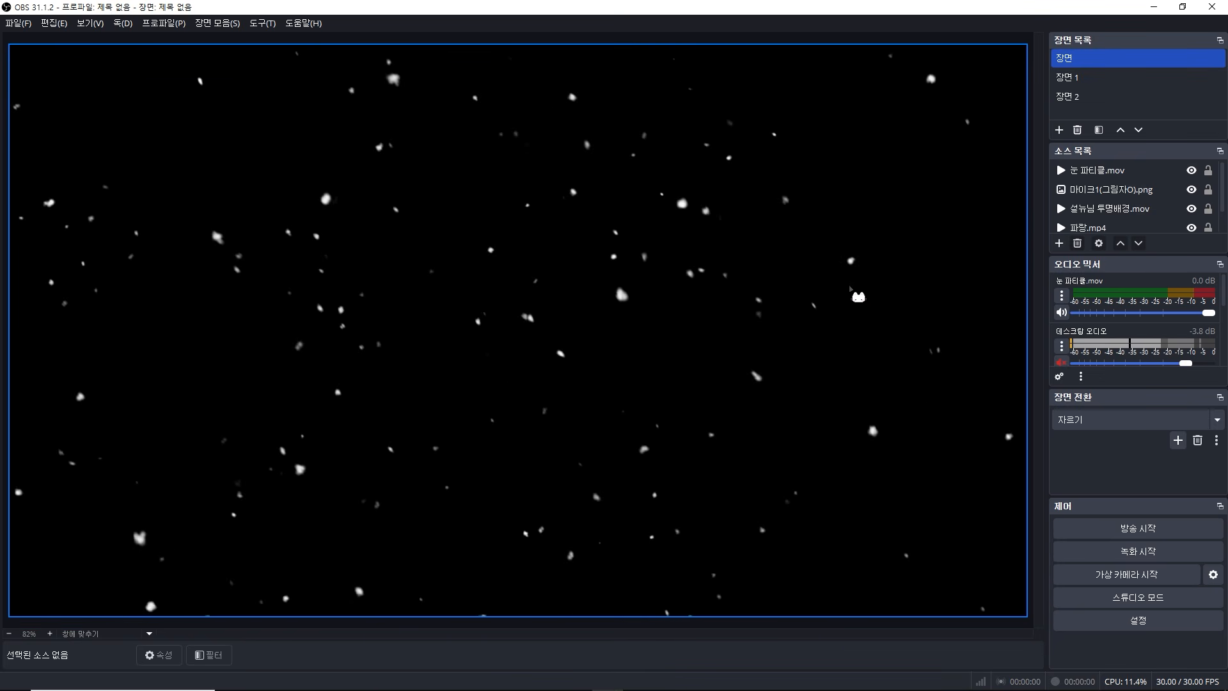
{"action": "right_click", "coordinate": [1091, 177]}
{"action": "mouse_move", "coordinate": [1116, 306]}
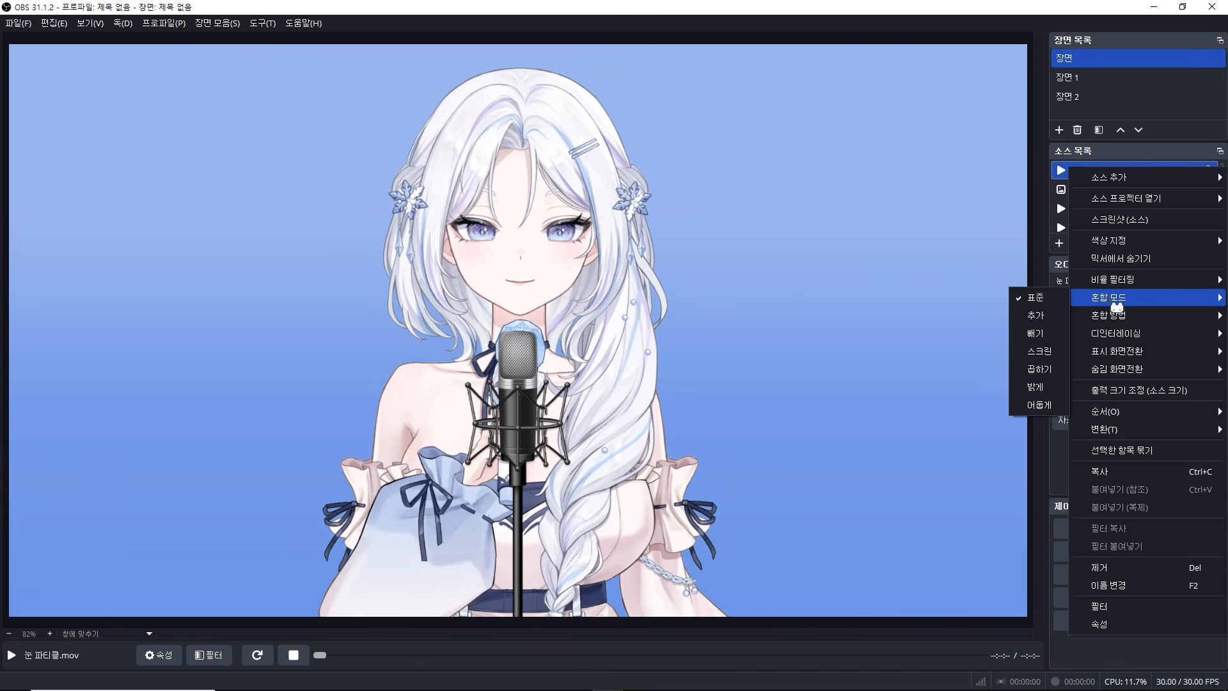
{"action": "left_click", "coordinate": [1052, 351]}
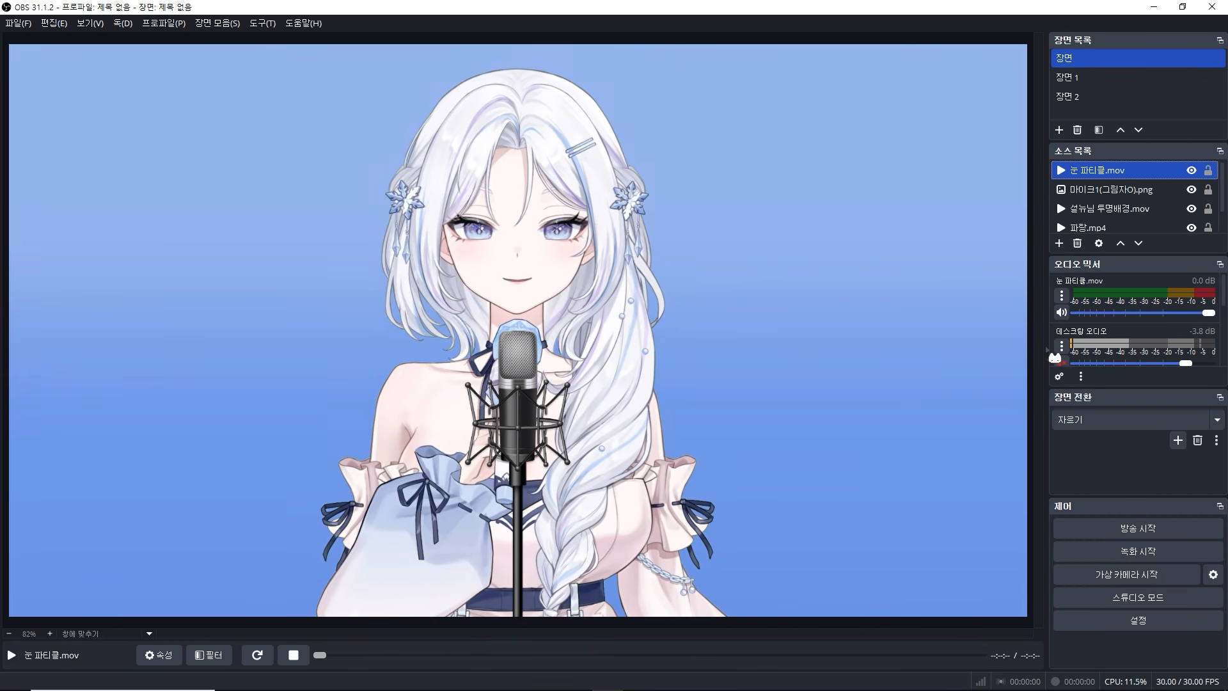
{"action": "double_click", "coordinate": [1112, 172]}
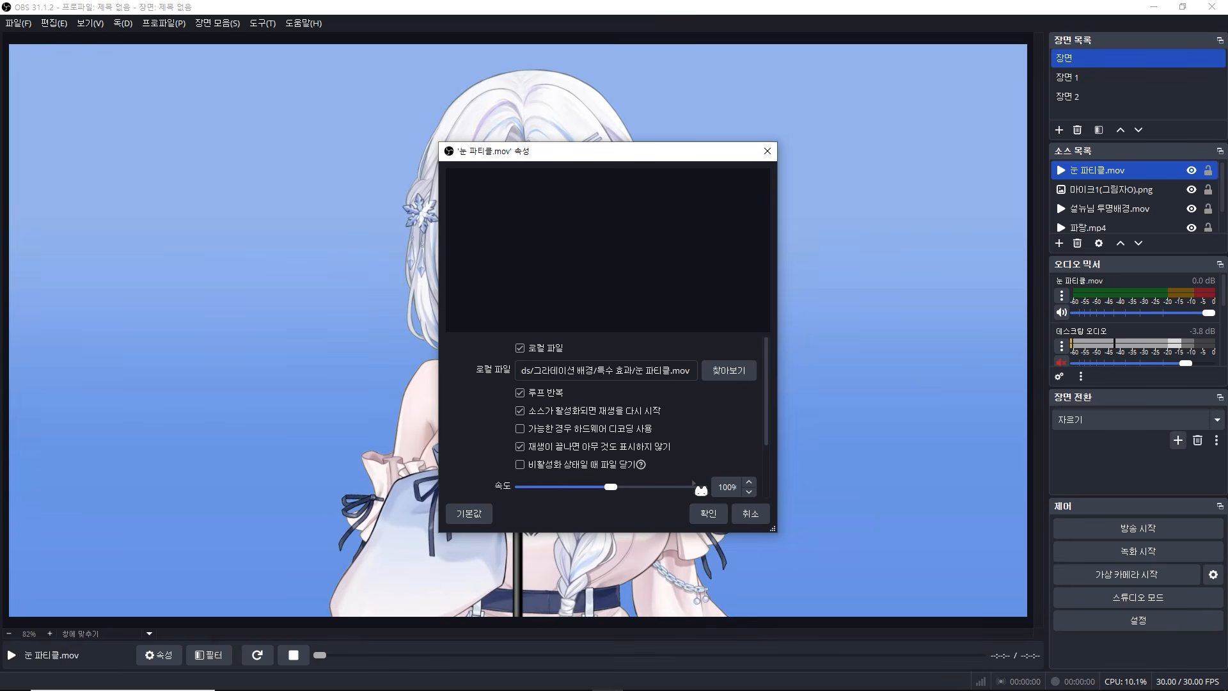
{"action": "left_click", "coordinate": [708, 513]}
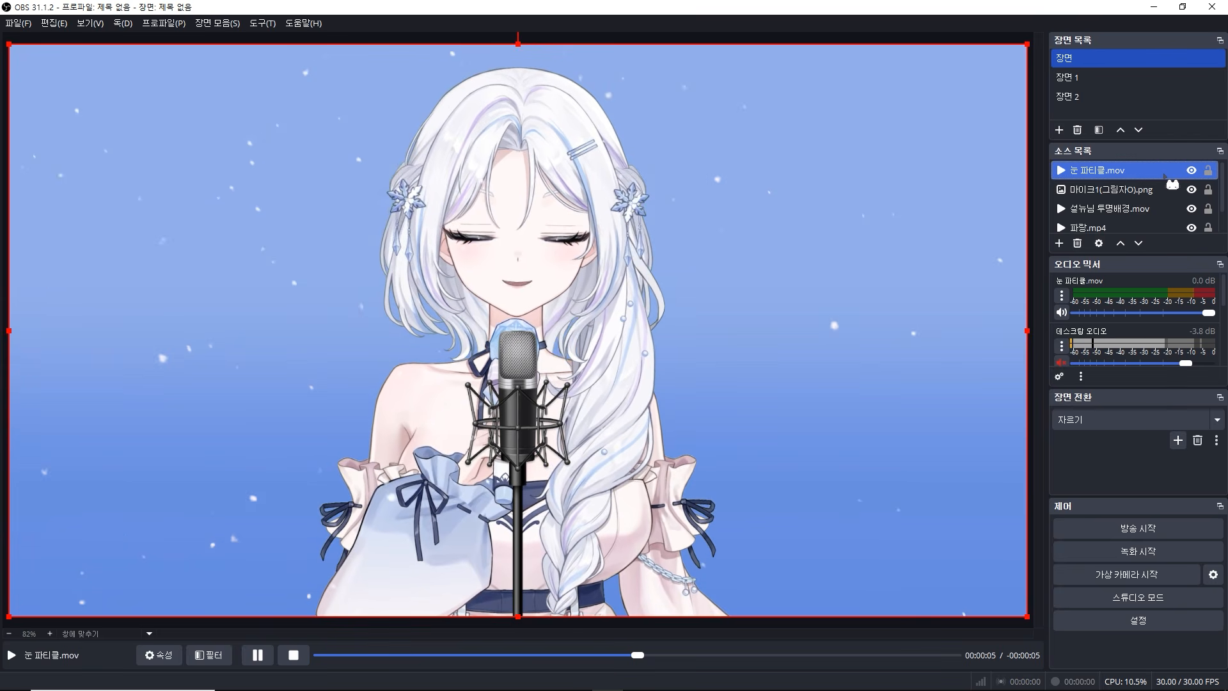
Step: Check the blending mode of 눈 파티클.mov, keeping 스크린 (Screen) chosen, and deselect the source
{"action": "right_click", "coordinate": [1169, 176]}
{"action": "mouse_move", "coordinate": [1125, 305]}
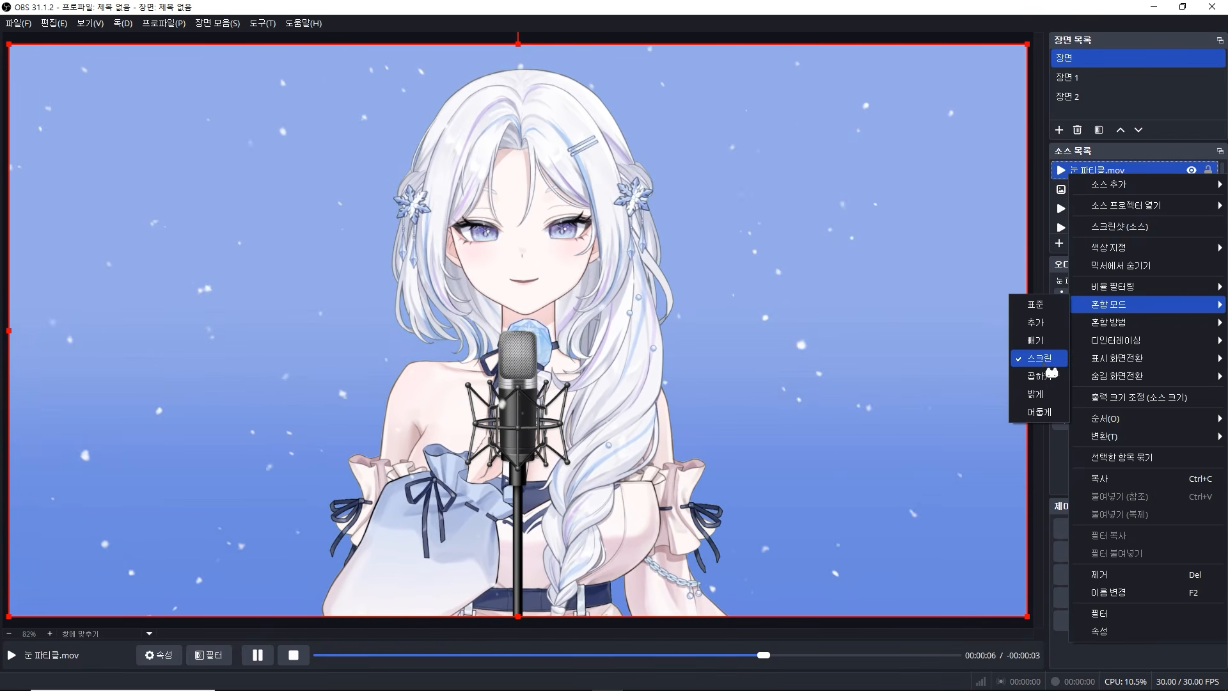
{"action": "left_click", "coordinate": [1046, 363]}
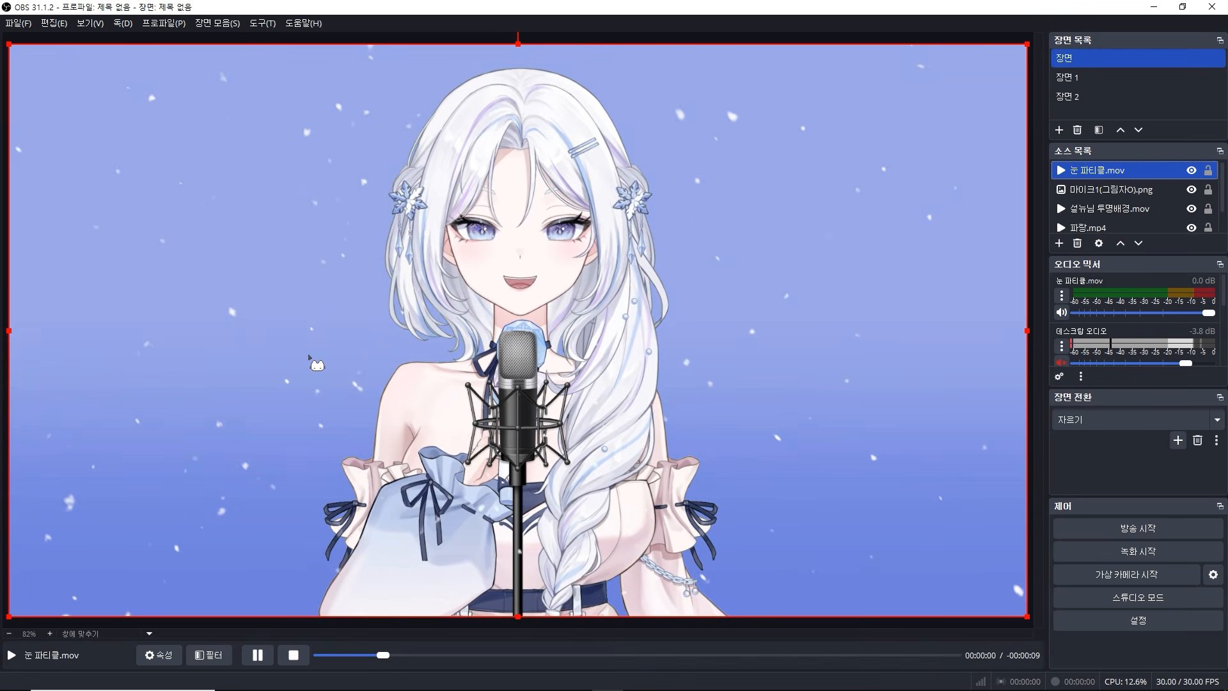
{"action": "left_click", "coordinate": [5, 567]}
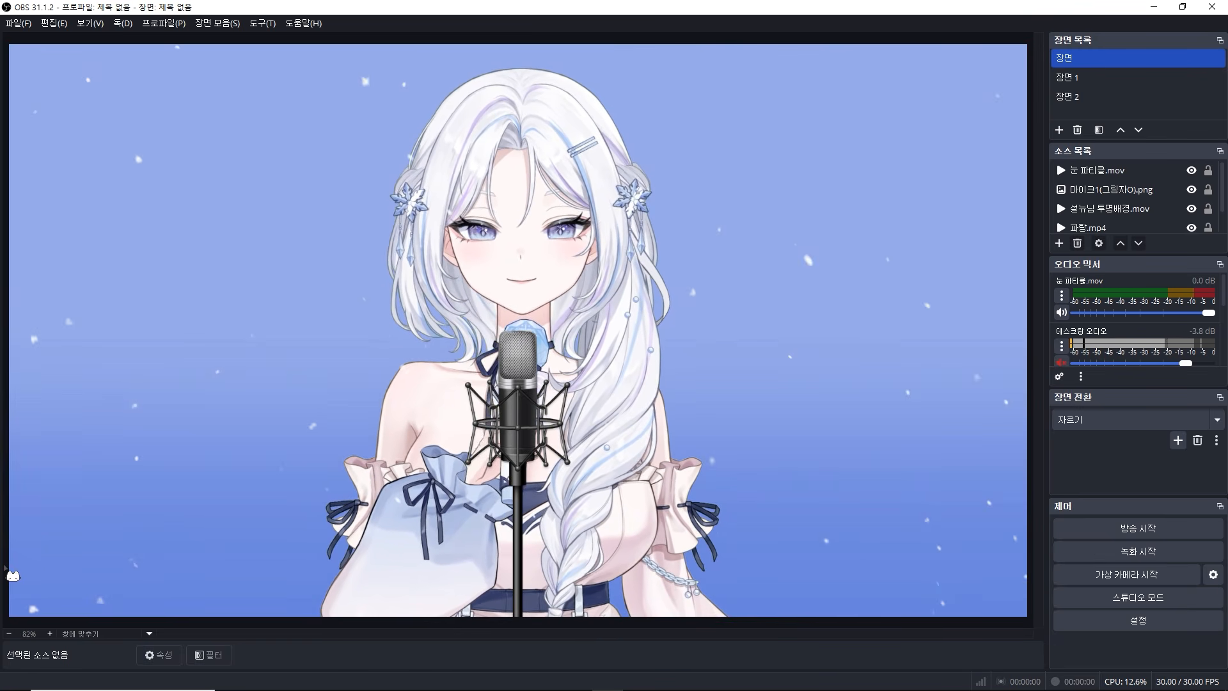
Step: Try playback speeds of 188% and 90% on the snow video 눈 파티클.mov
{"action": "left_click", "coordinate": [1122, 172]}
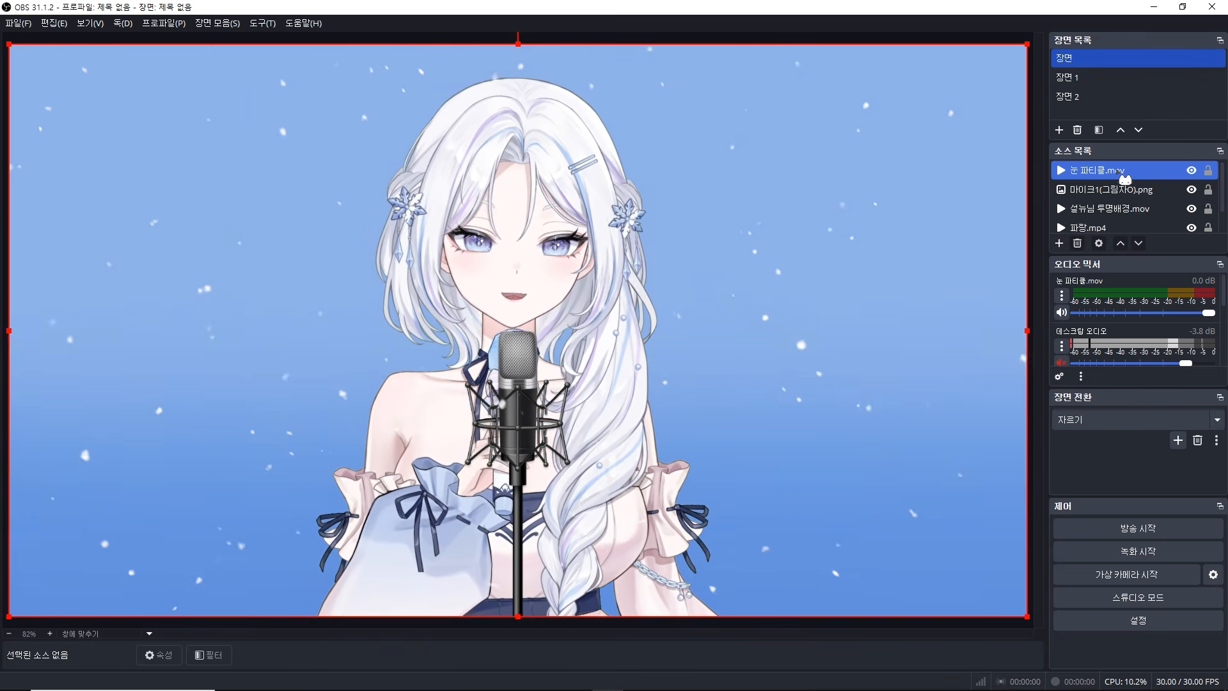
{"action": "double_click", "coordinate": [1124, 176]}
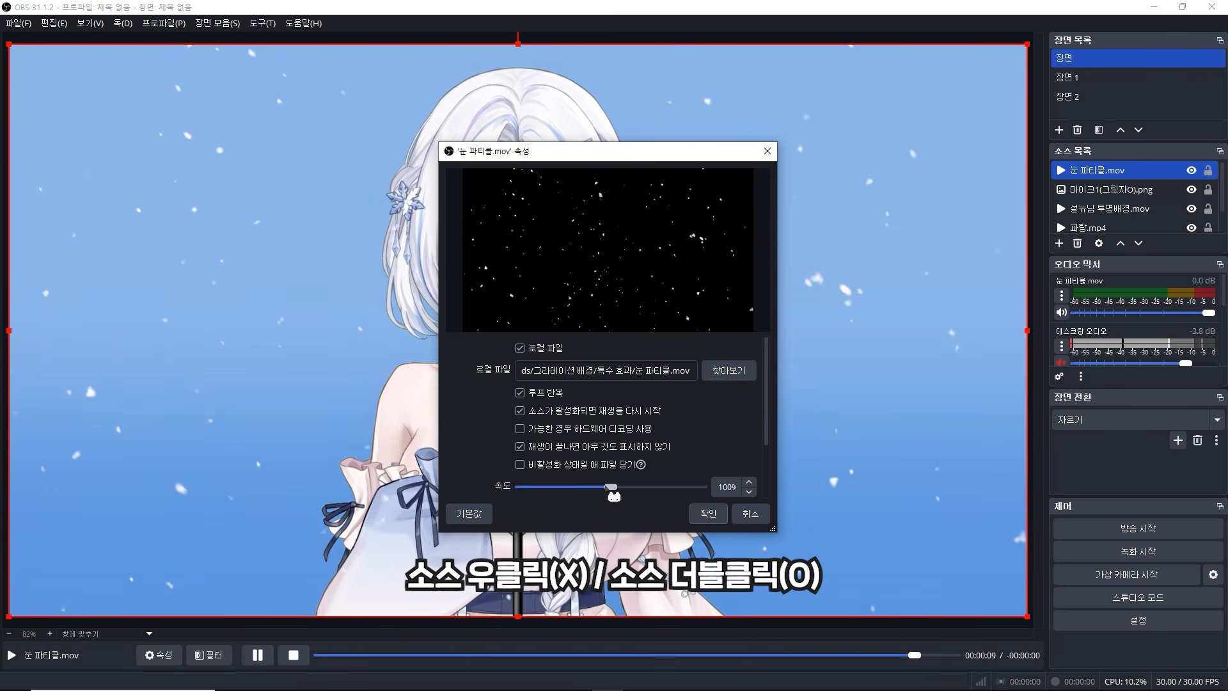
{"action": "mouse_move", "coordinate": [611, 488]}
{"action": "left_mouse_down"}
{"action": "mouse_move", "coordinate": [548, 504]}
{"action": "mouse_move", "coordinate": [609, 490]}
{"action": "left_mouse_up"}
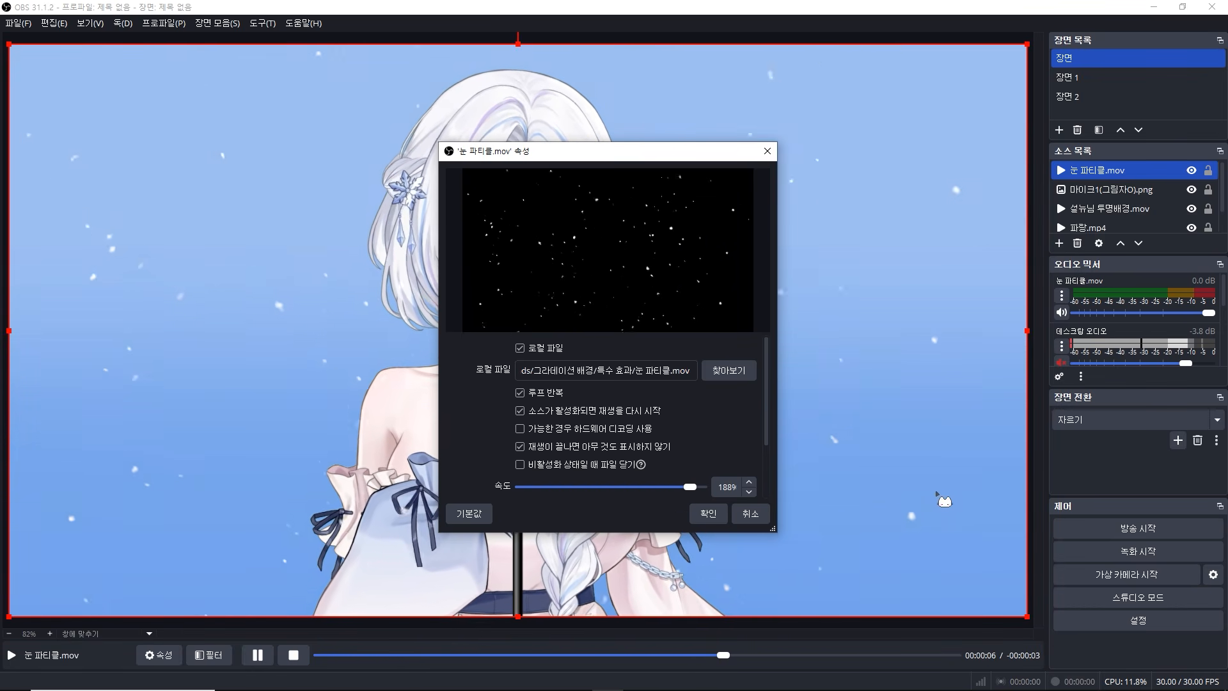
{"action": "left_click", "coordinate": [708, 513]}
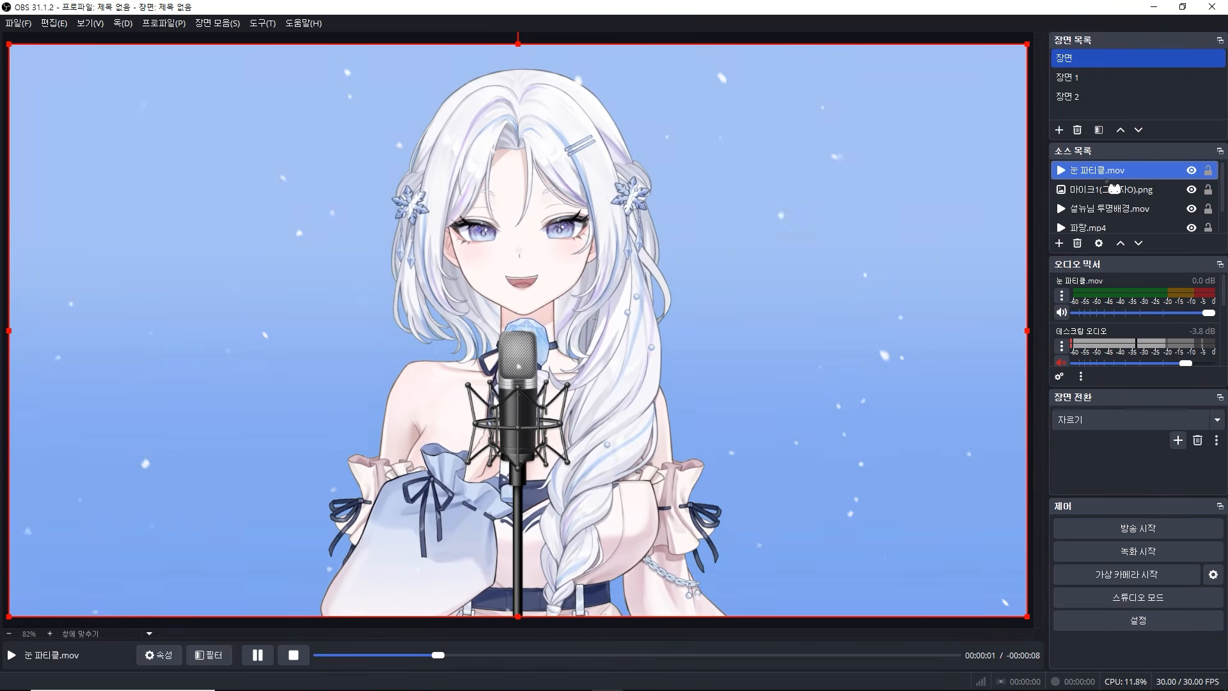
{"action": "double_click", "coordinate": [1112, 172]}
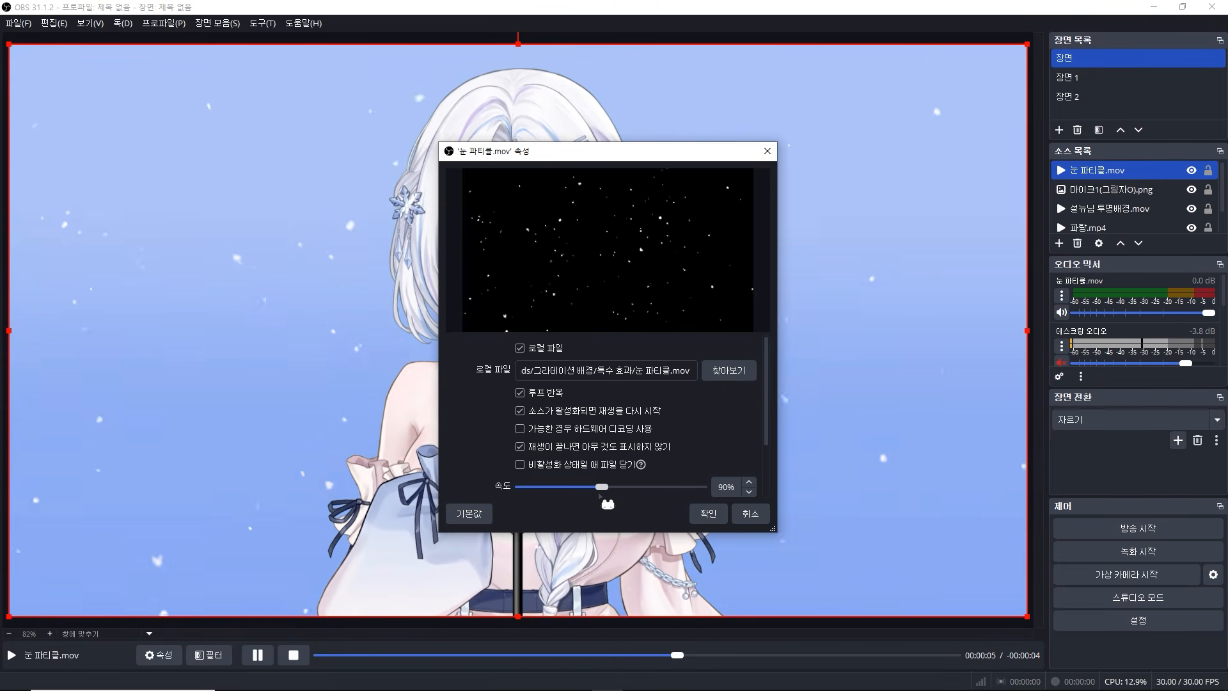
{"action": "left_click", "coordinate": [711, 518]}
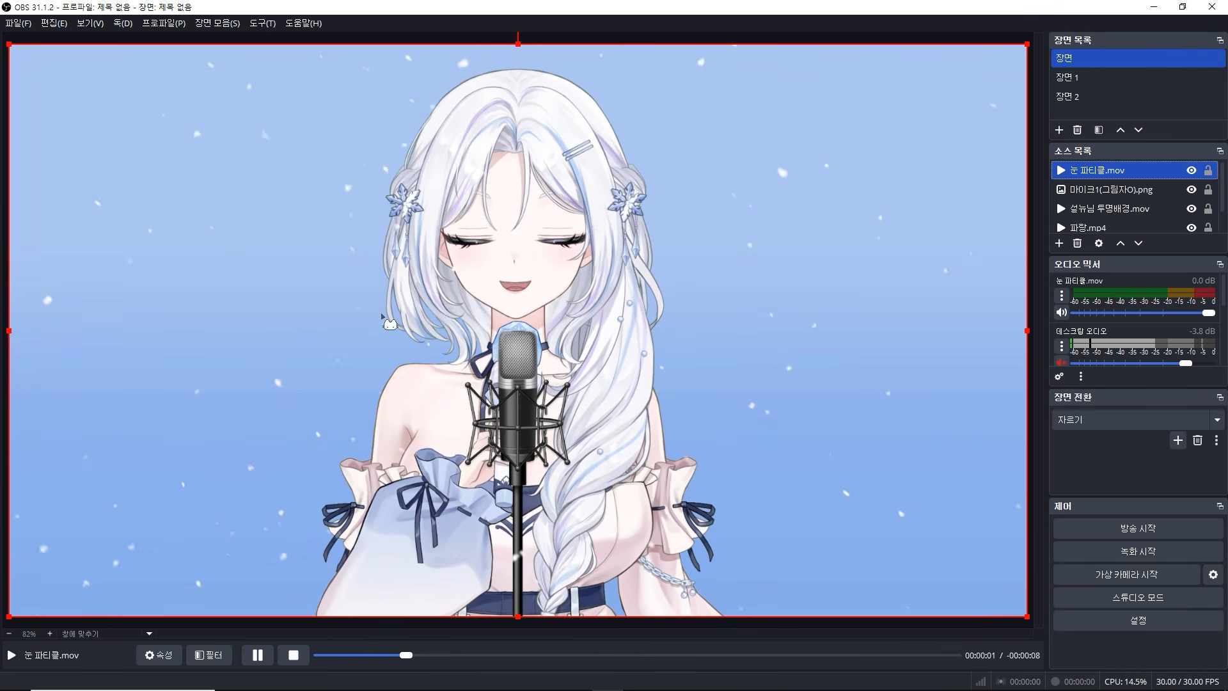
Step: Set the playback speed of 눈 파티클.mov to 143%
{"action": "double_click", "coordinate": [1085, 179]}
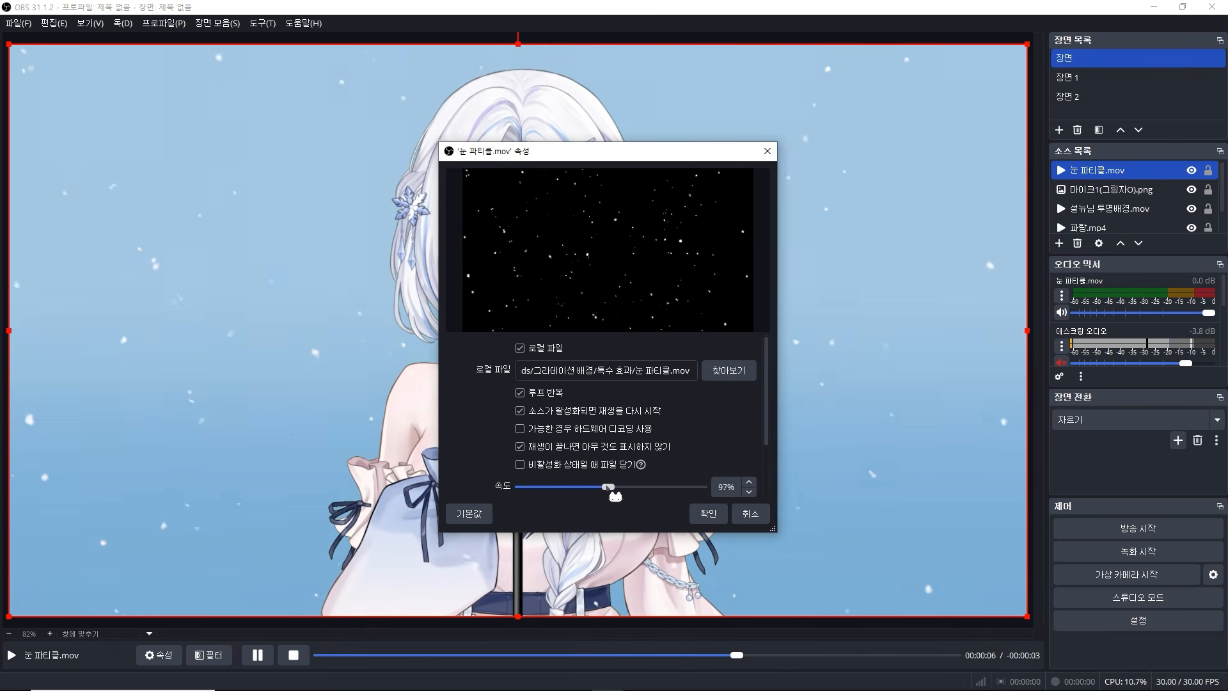
{"action": "left_click", "coordinate": [715, 517]}
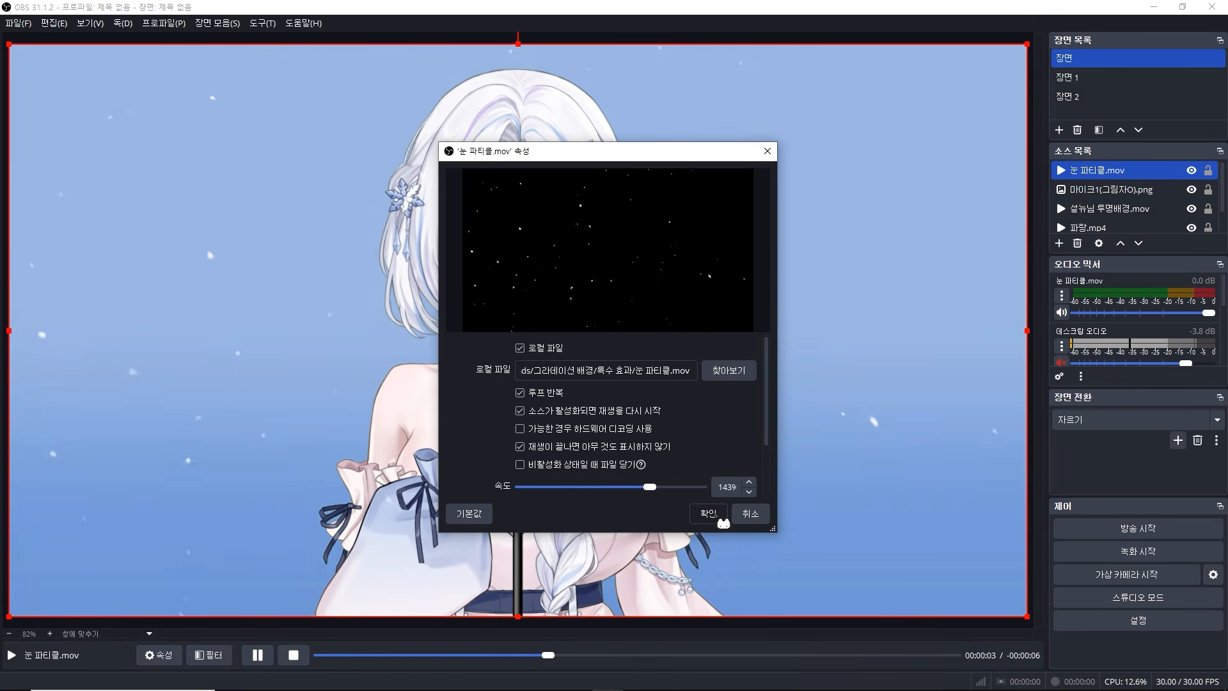
{"action": "double_click", "coordinate": [1118, 179]}
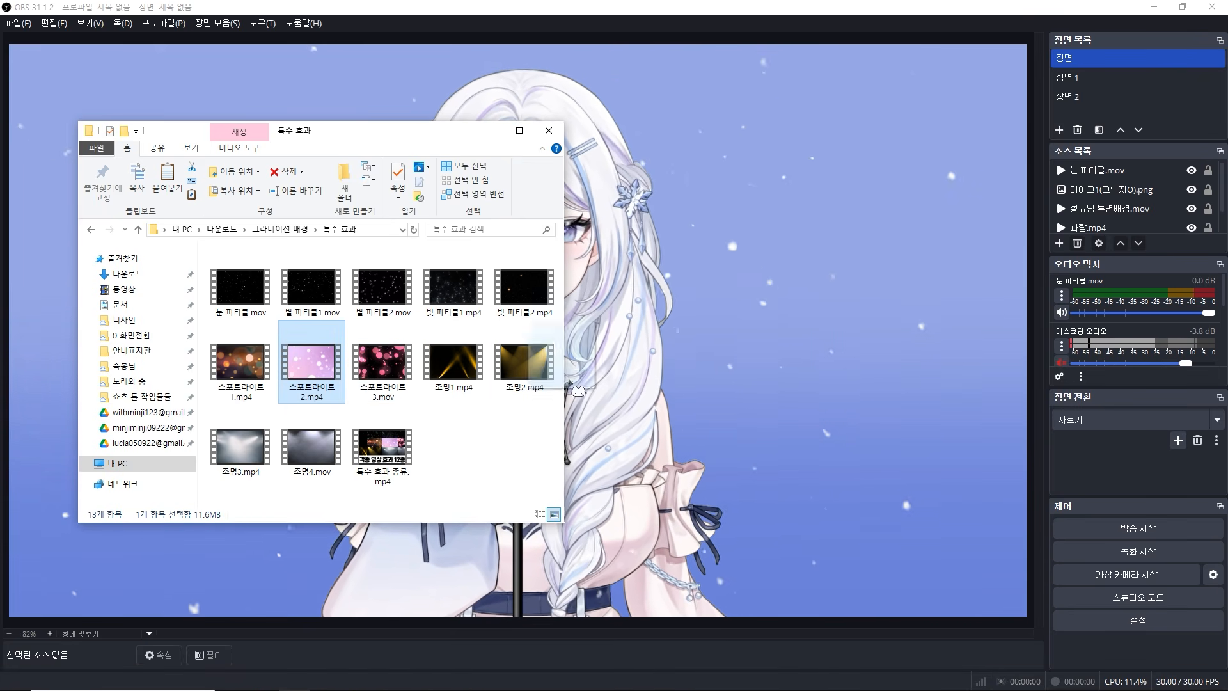
Step: Add 스포트라이트2.mp4 from the 특수 효과 folder to the scene as the uppermost source and set it to loop
{"action": "left_click_drag", "start_coordinate": [662, 347], "coordinate": [663, 348]}
{"action": "left_click", "coordinate": [663, 348]}
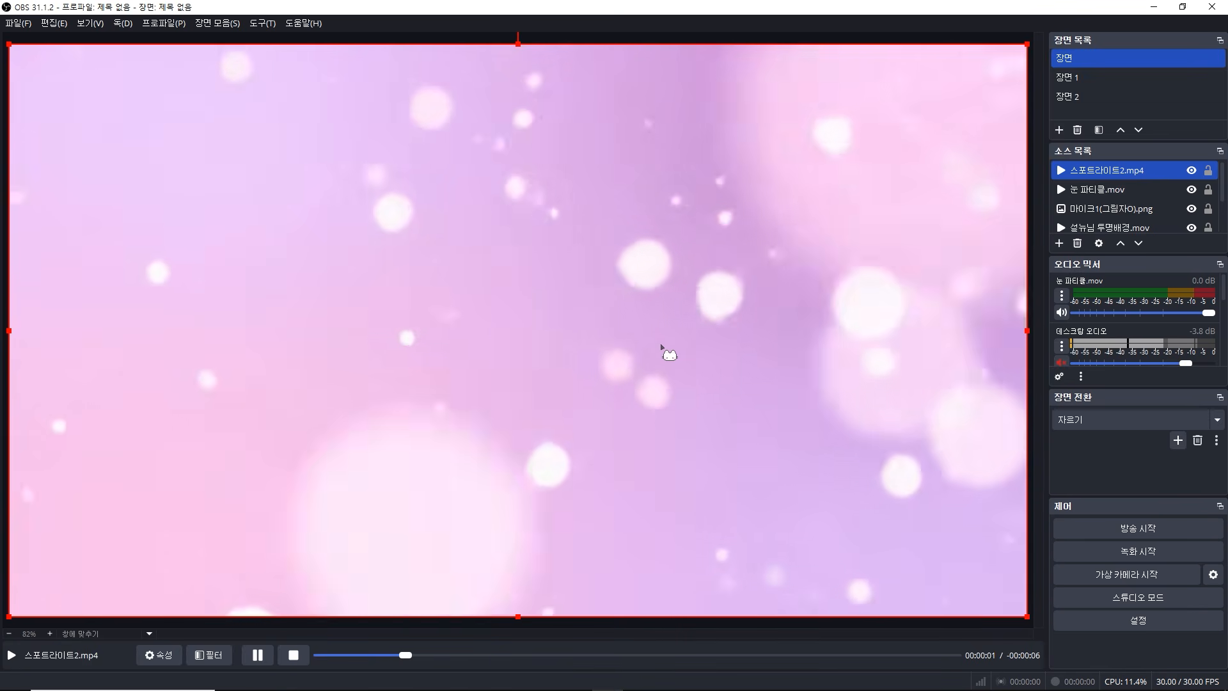
{"action": "left_click_drag", "start_coordinate": [1110, 187], "coordinate": [1112, 161]}
{"action": "left_click", "coordinate": [1117, 170]}
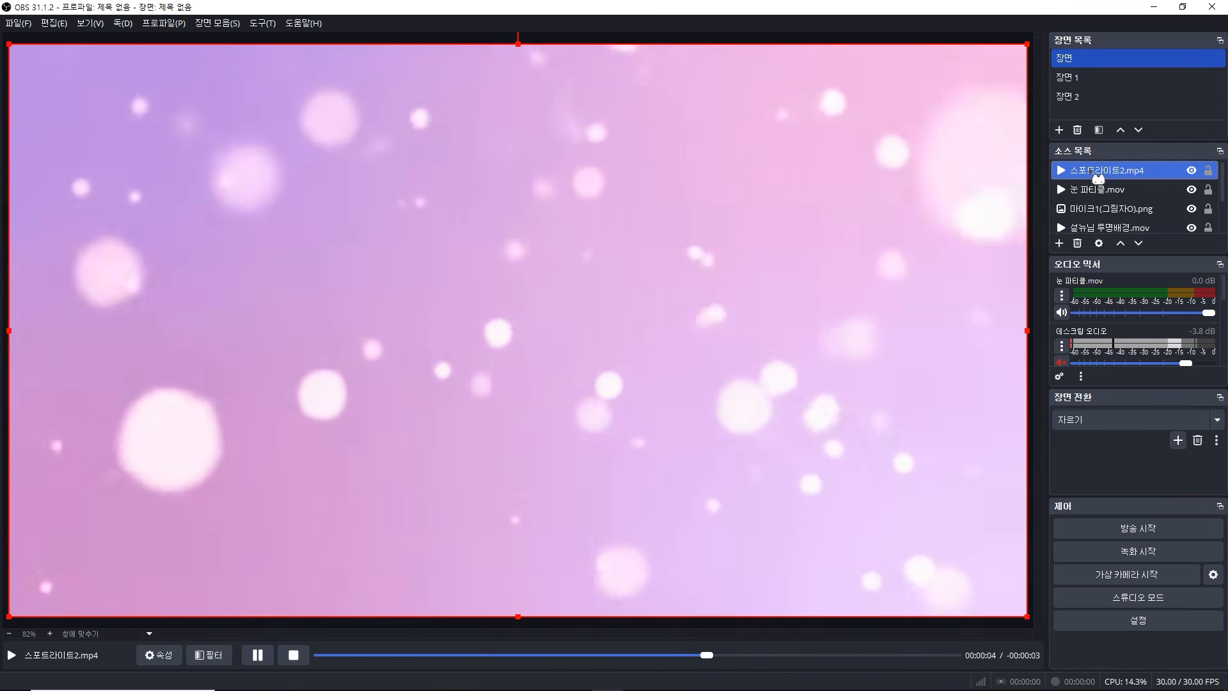
{"action": "double_click", "coordinate": [1098, 171]}
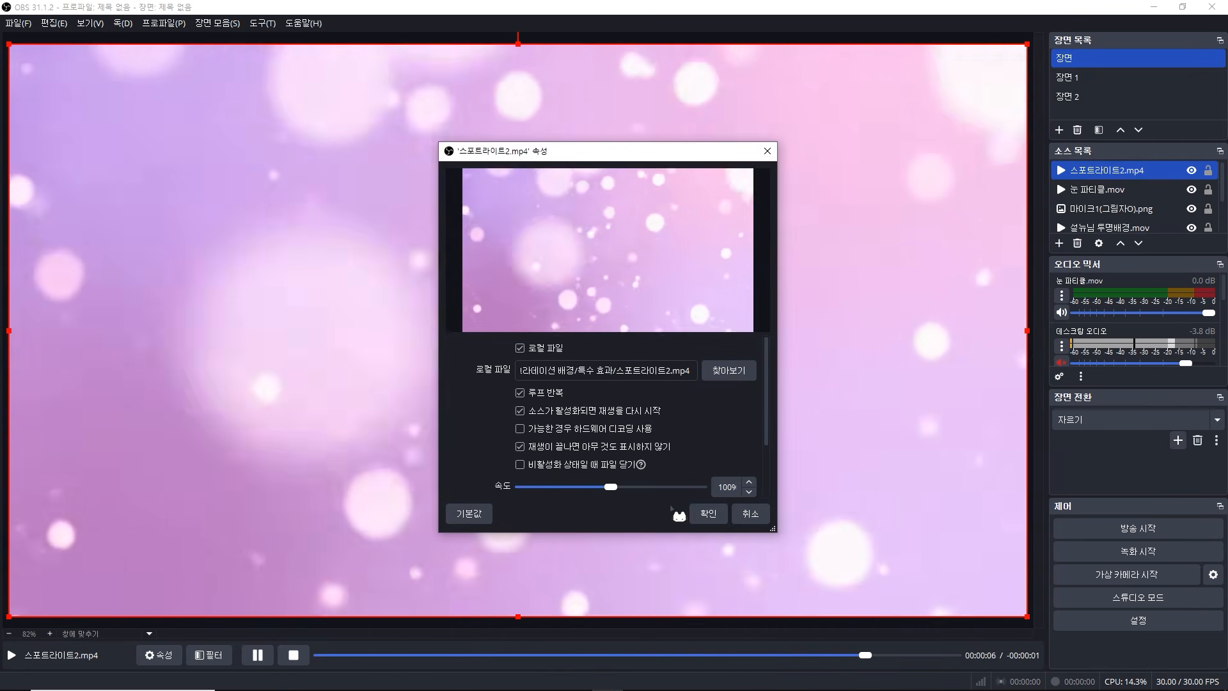
{"action": "left_click", "coordinate": [703, 510]}
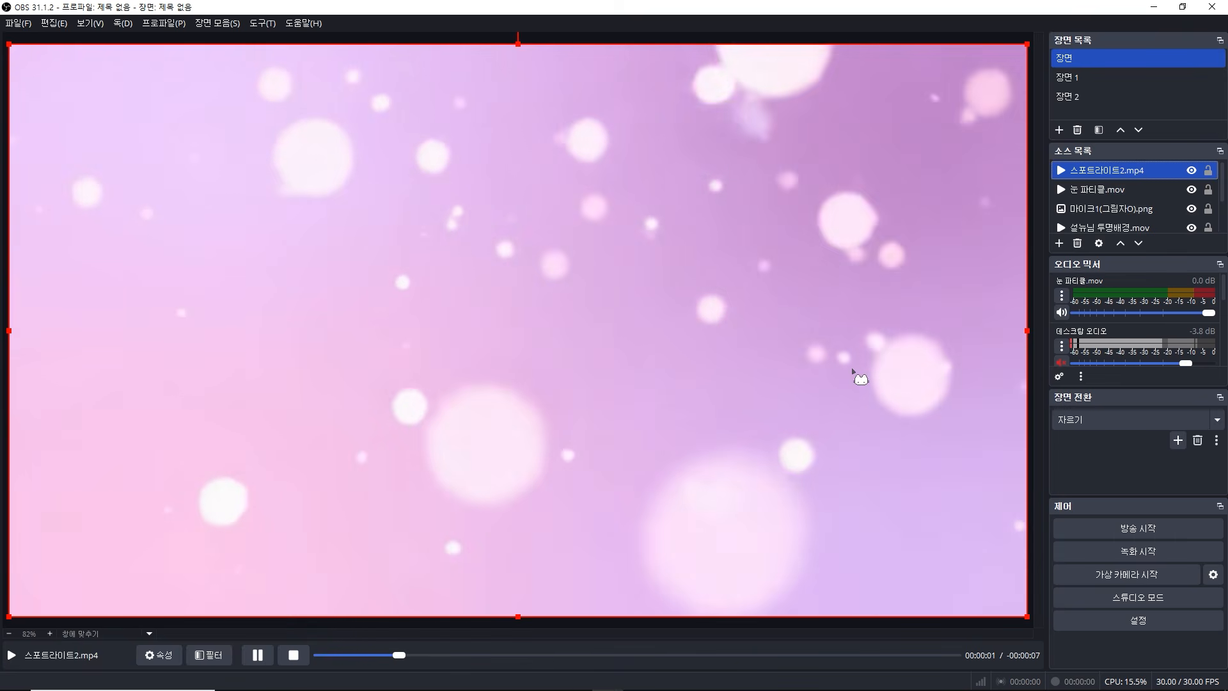
Step: Try the 스크린 (Screen) blending mode on 스포트라이트2.mp4
{"action": "right_click", "coordinate": [1123, 170]}
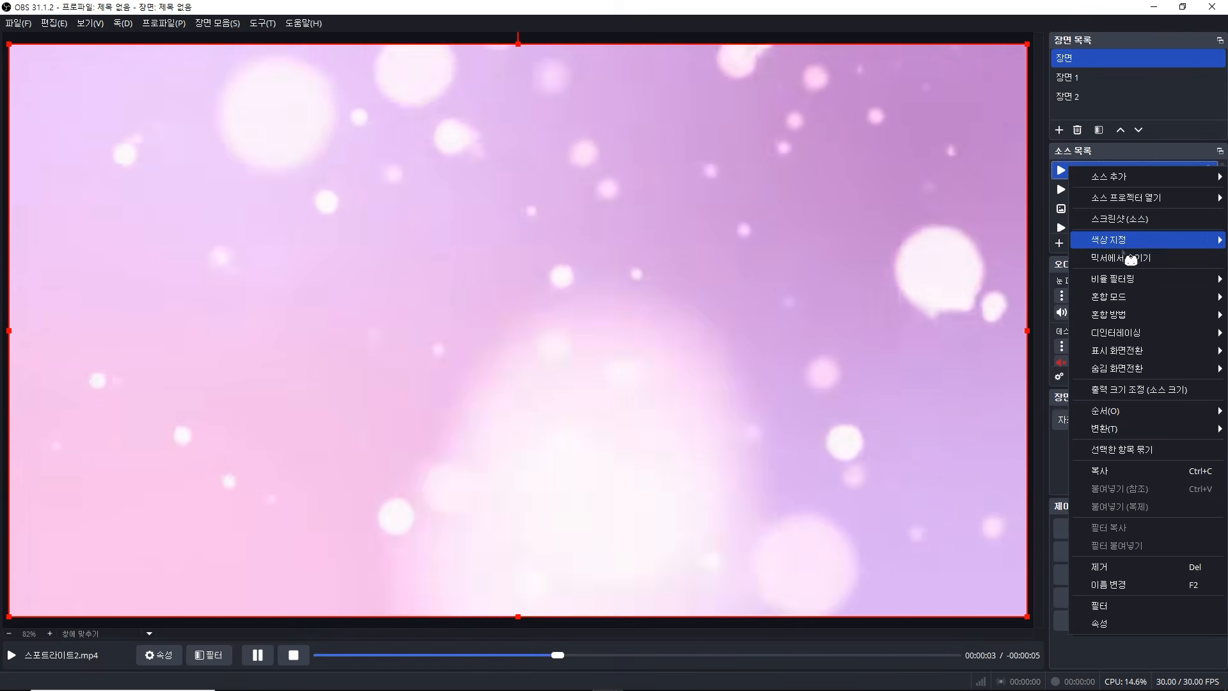
{"action": "mouse_move", "coordinate": [1120, 301]}
{"action": "left_click", "coordinate": [1036, 350]}
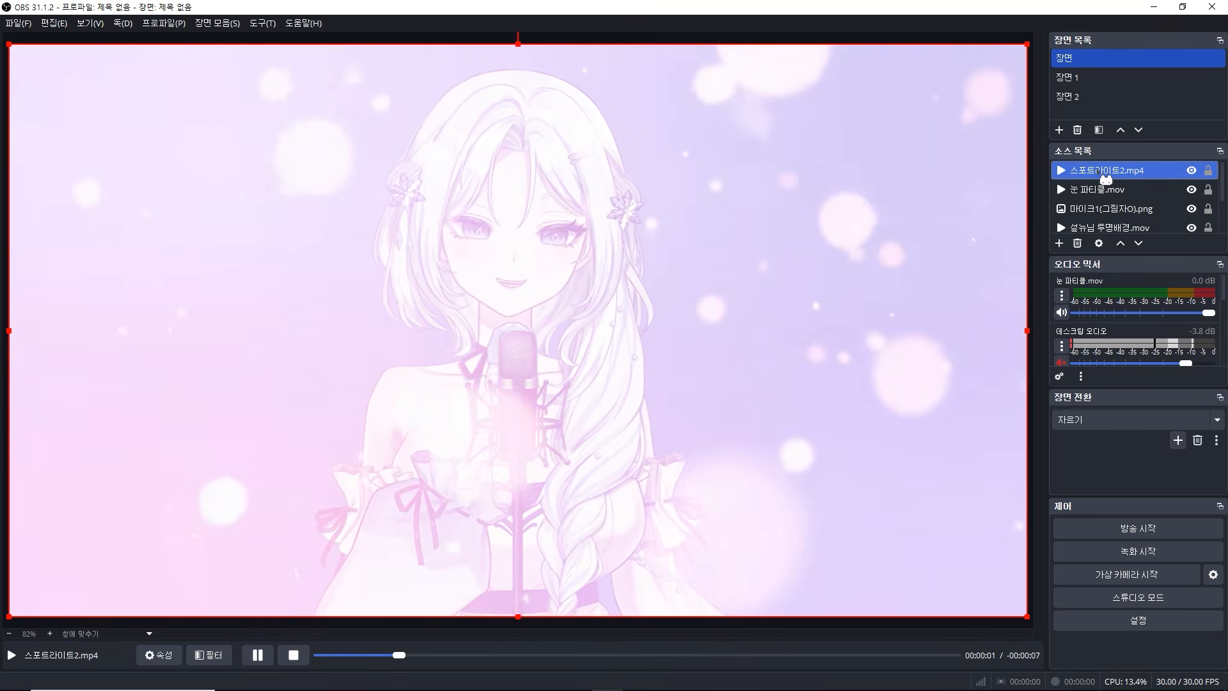
Step: Set the blending mode of 스포트라이트2.mp4 to 곱하기 (Multiply)
{"action": "right_click", "coordinate": [1105, 180]}
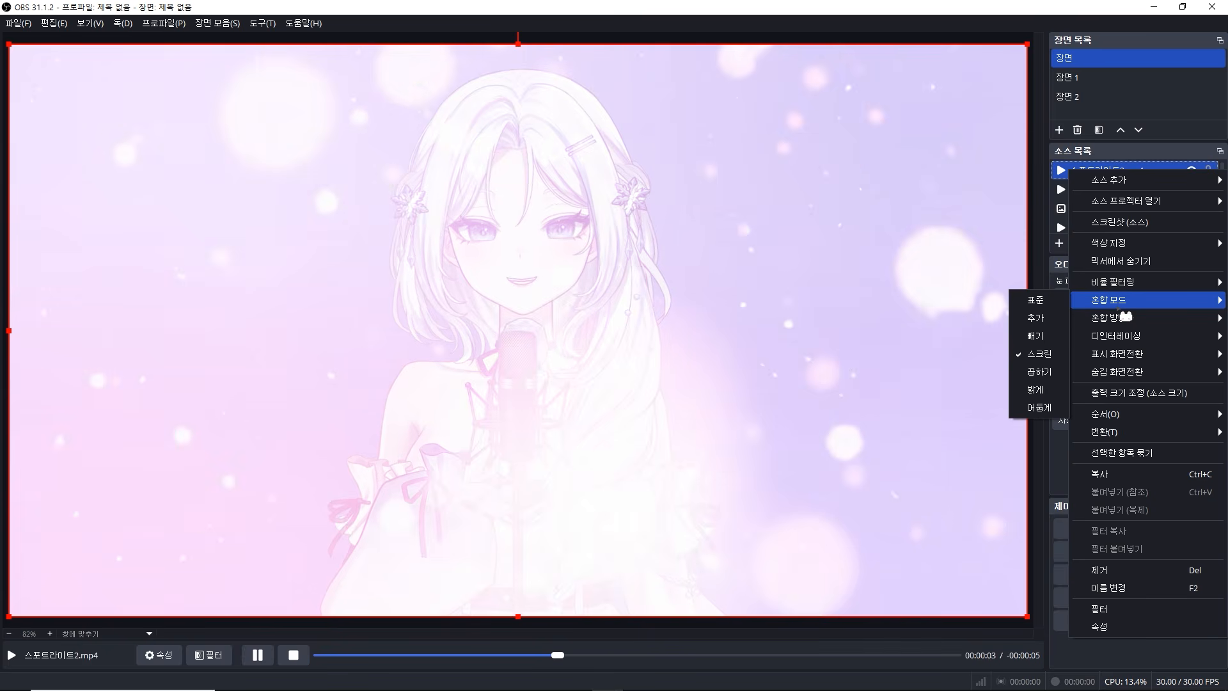
{"action": "left_click", "coordinate": [1041, 388]}
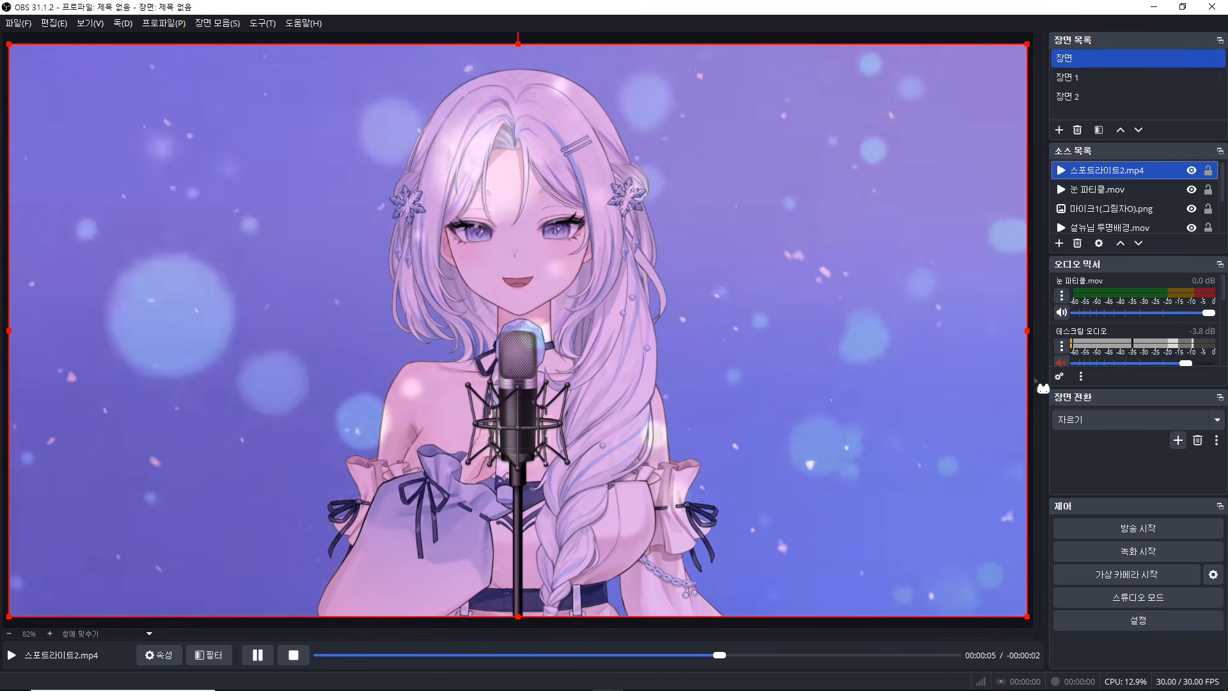
{"action": "right_click", "coordinate": [1071, 178]}
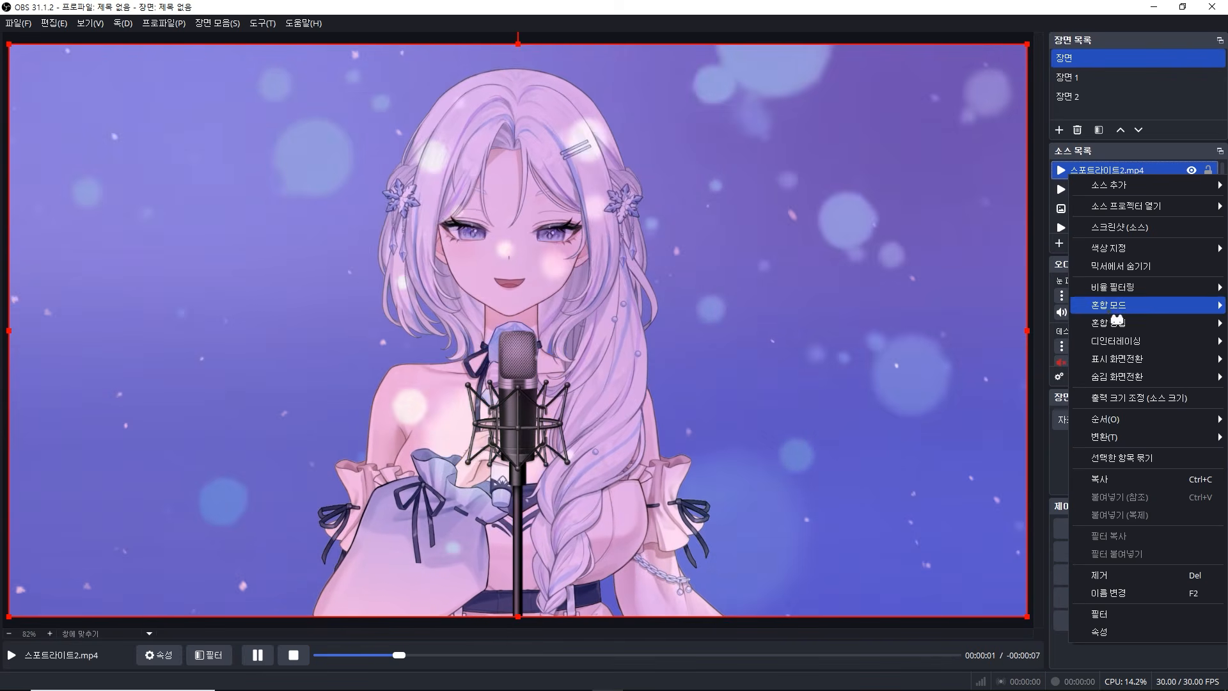
{"action": "key", "text": "Escape"}
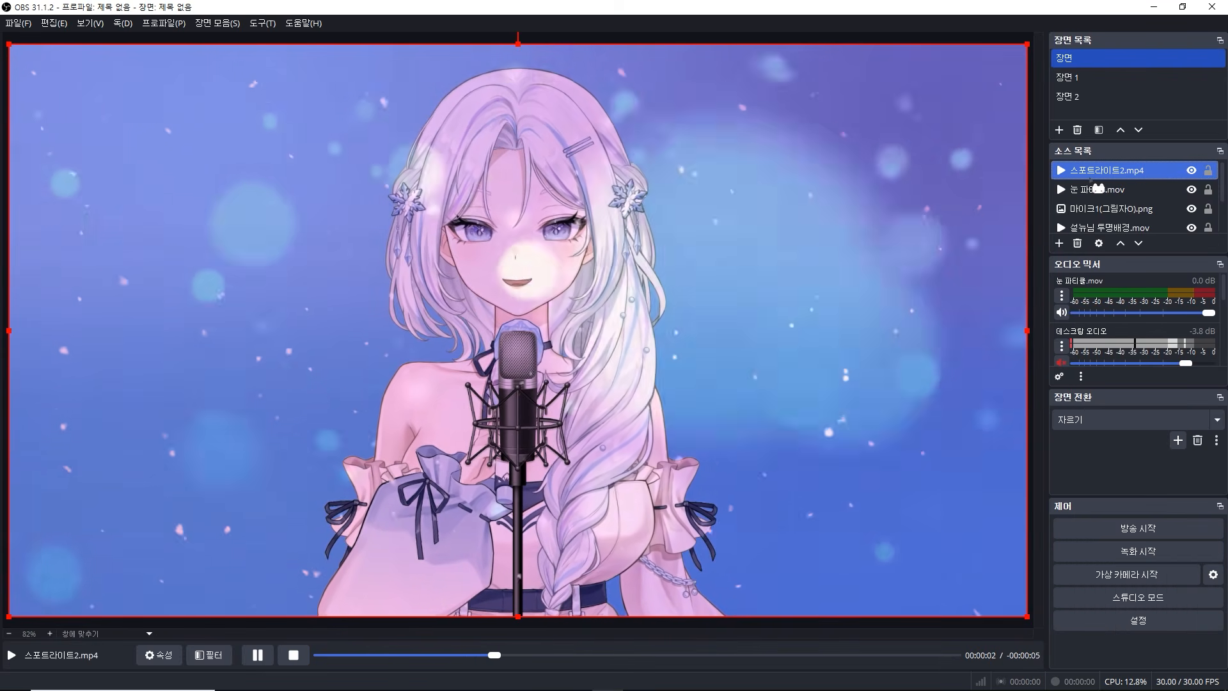
Step: Add a 색상 보정 (color correction) effect filter to 스포트라이트2.mp4 under its default name, keeping the filter window clear of the character
{"action": "right_click", "coordinate": [1100, 184]}
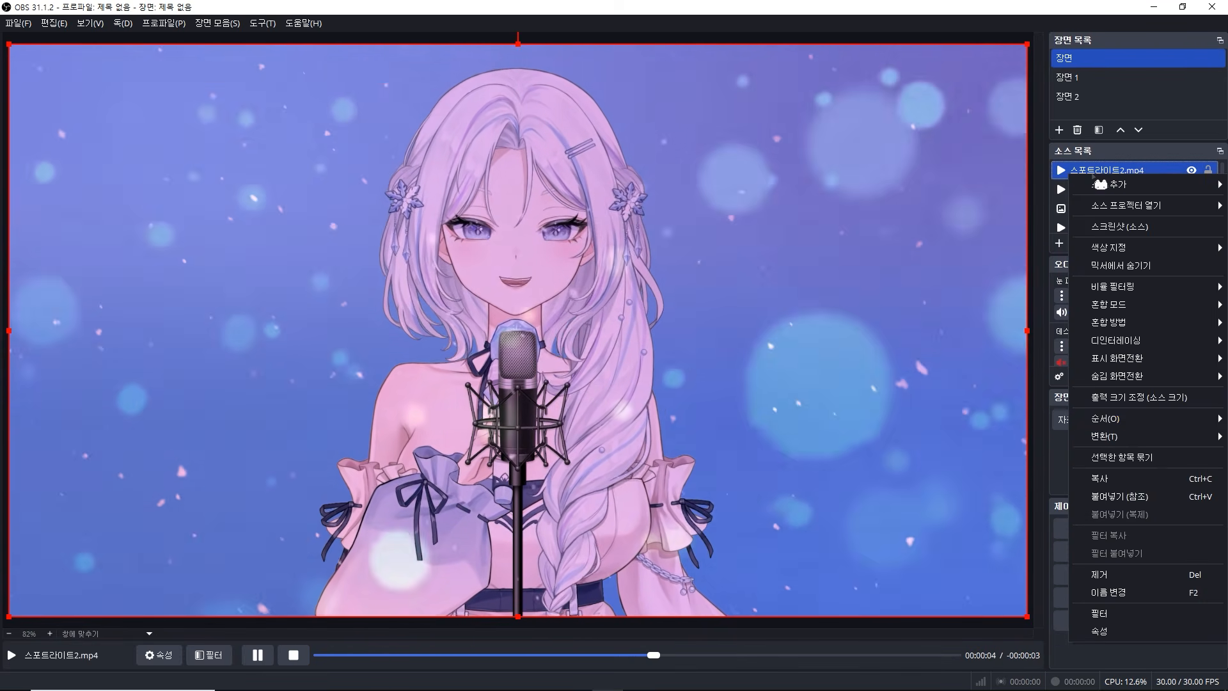
{"action": "left_click", "coordinate": [1103, 622]}
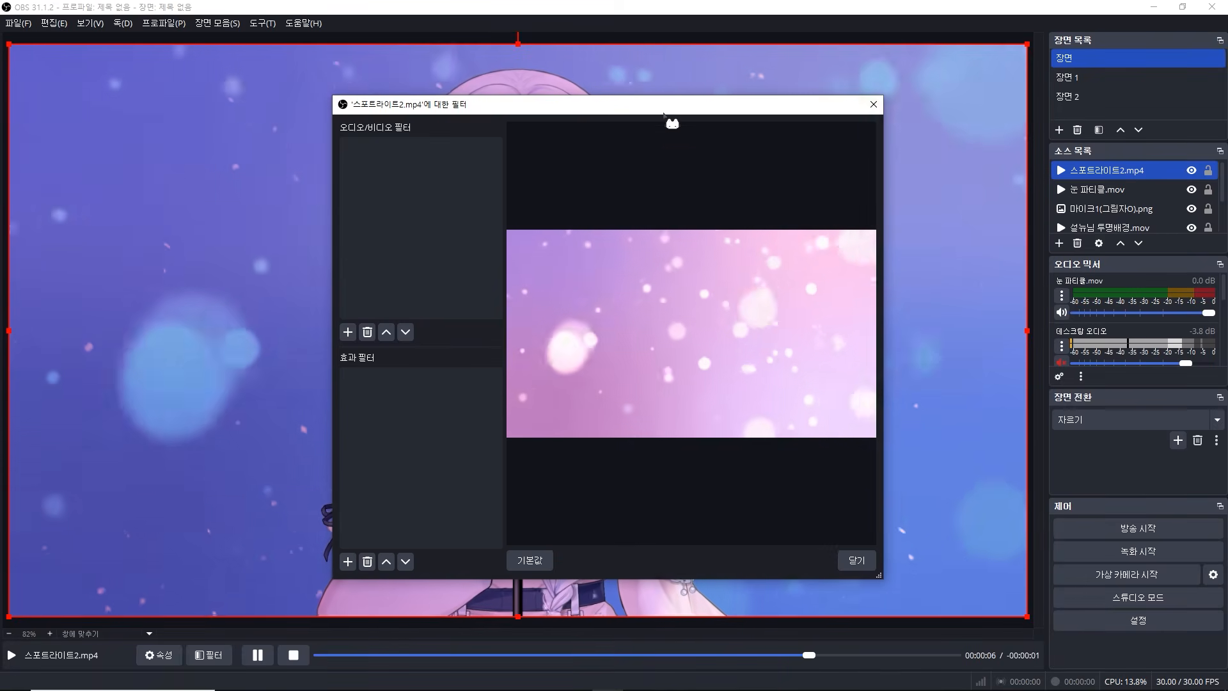
{"action": "left_click_drag", "start_coordinate": [665, 112], "coordinate": [973, 77]}
{"action": "left_click", "coordinate": [656, 528]}
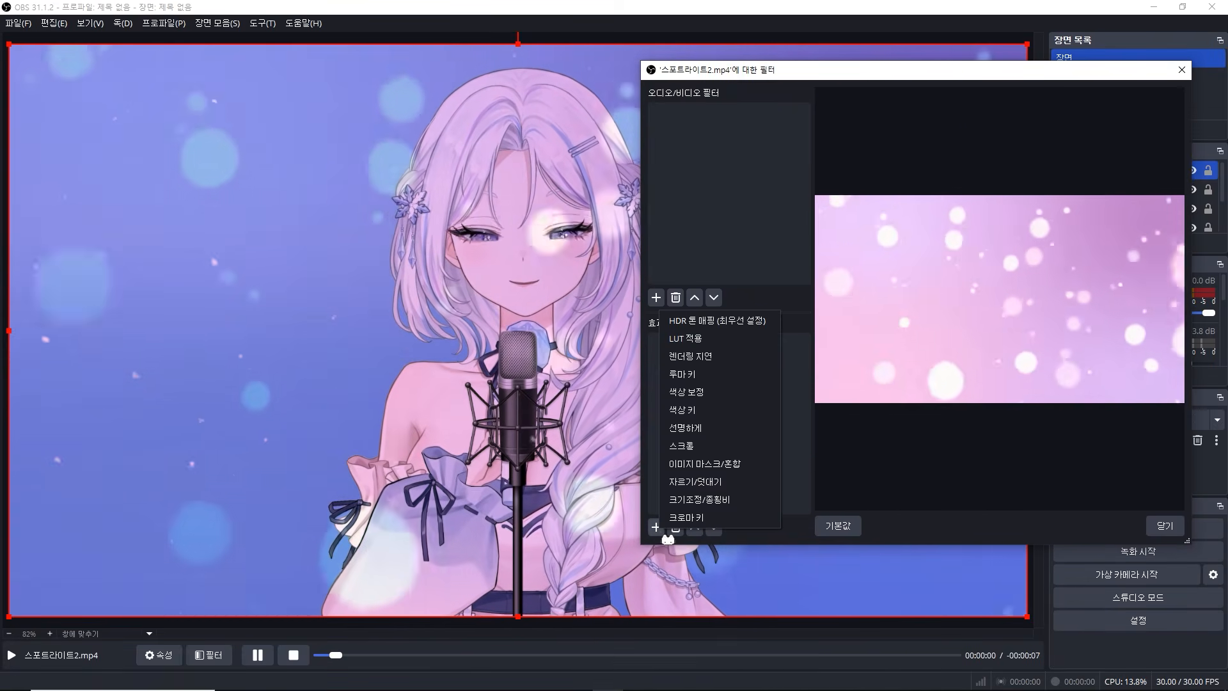
{"action": "left_click", "coordinate": [697, 392]}
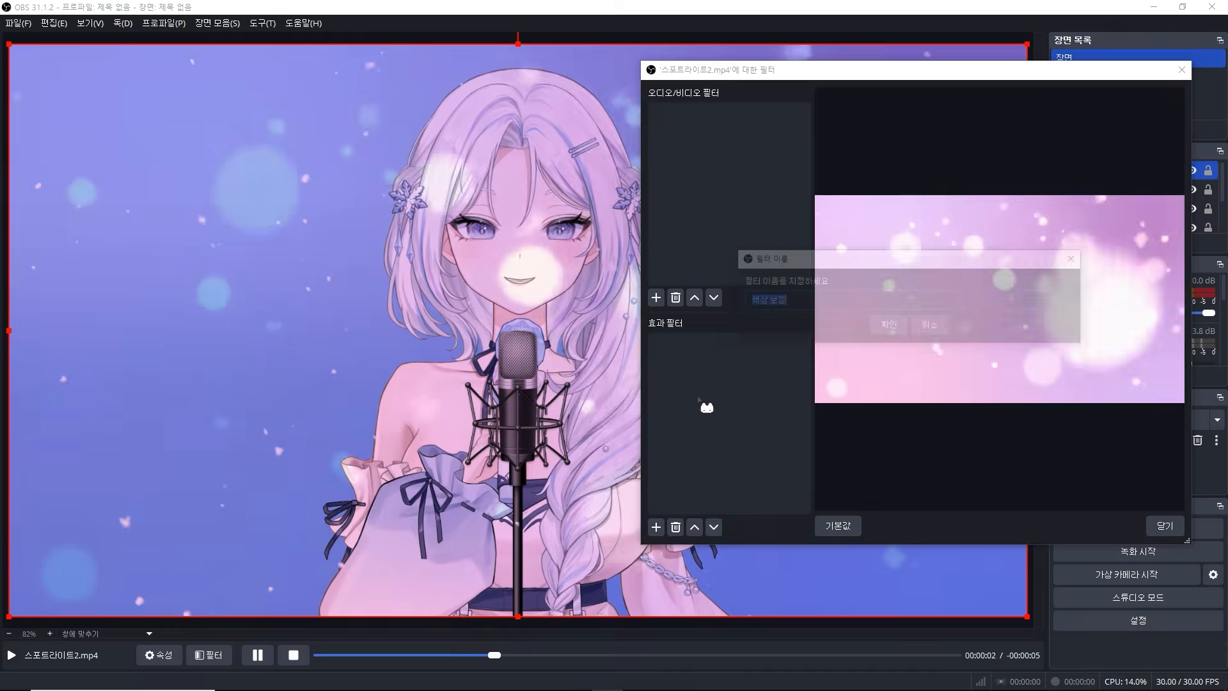
{"action": "left_click", "coordinate": [889, 326]}
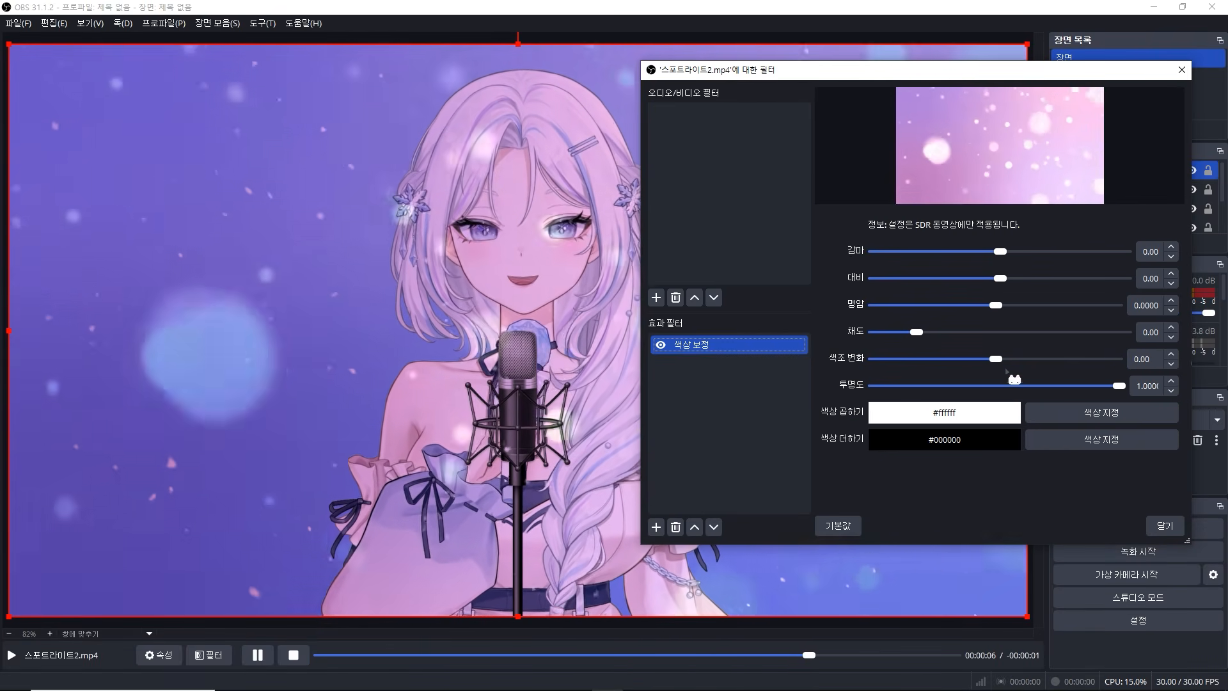
Step: Set the spotlight filter's hue shift to 68.87 and lower its opacity to about 0.255
{"action": "left_click_drag", "start_coordinate": [1006, 369], "coordinate": [1025, 369]}
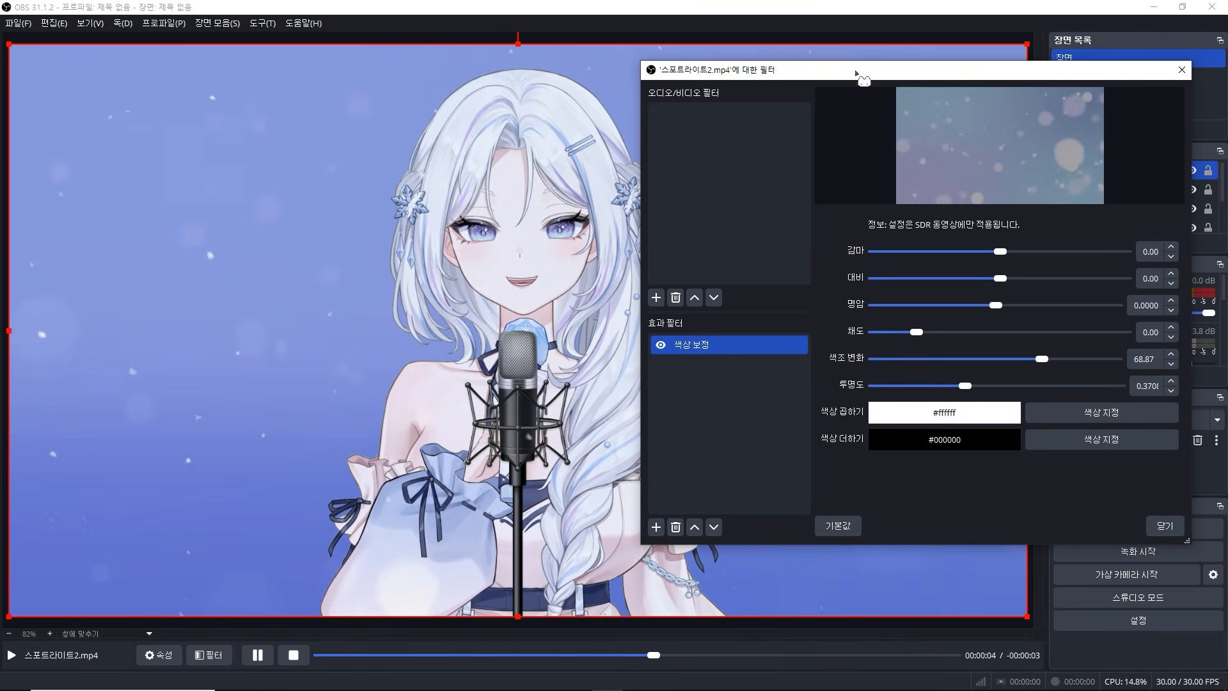
{"action": "left_click_drag", "start_coordinate": [1012, 391], "coordinate": [1120, 386]}
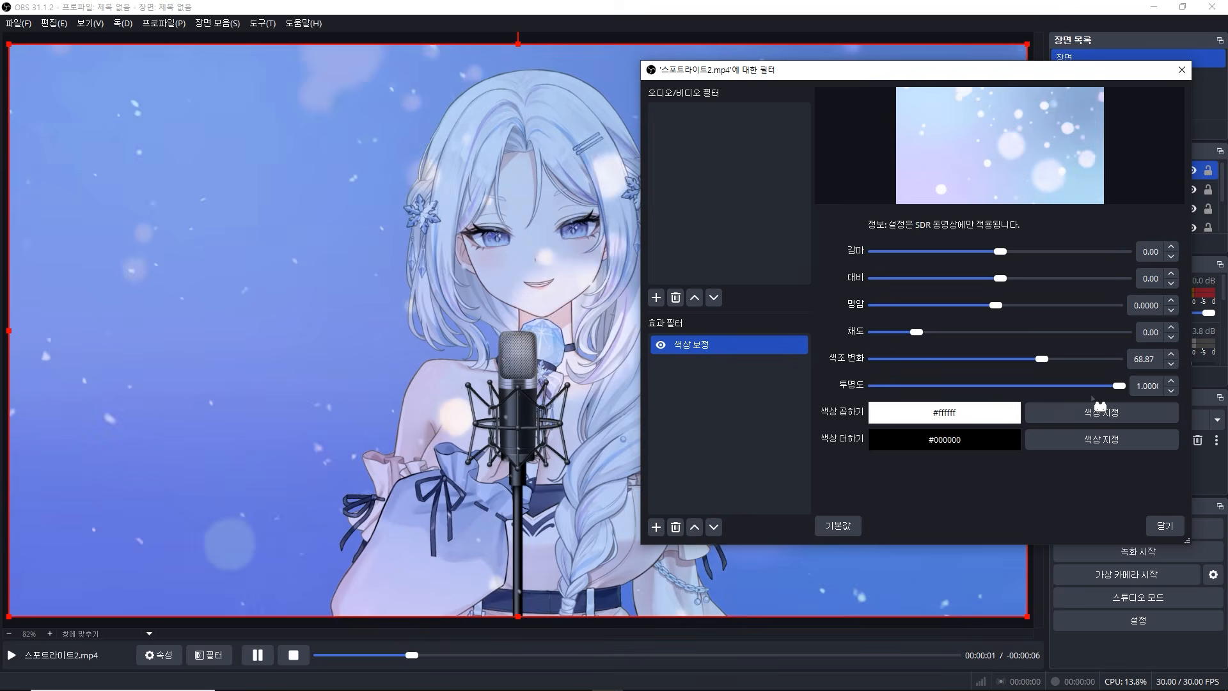
{"action": "left_click_drag", "start_coordinate": [1119, 387], "coordinate": [1055, 388]}
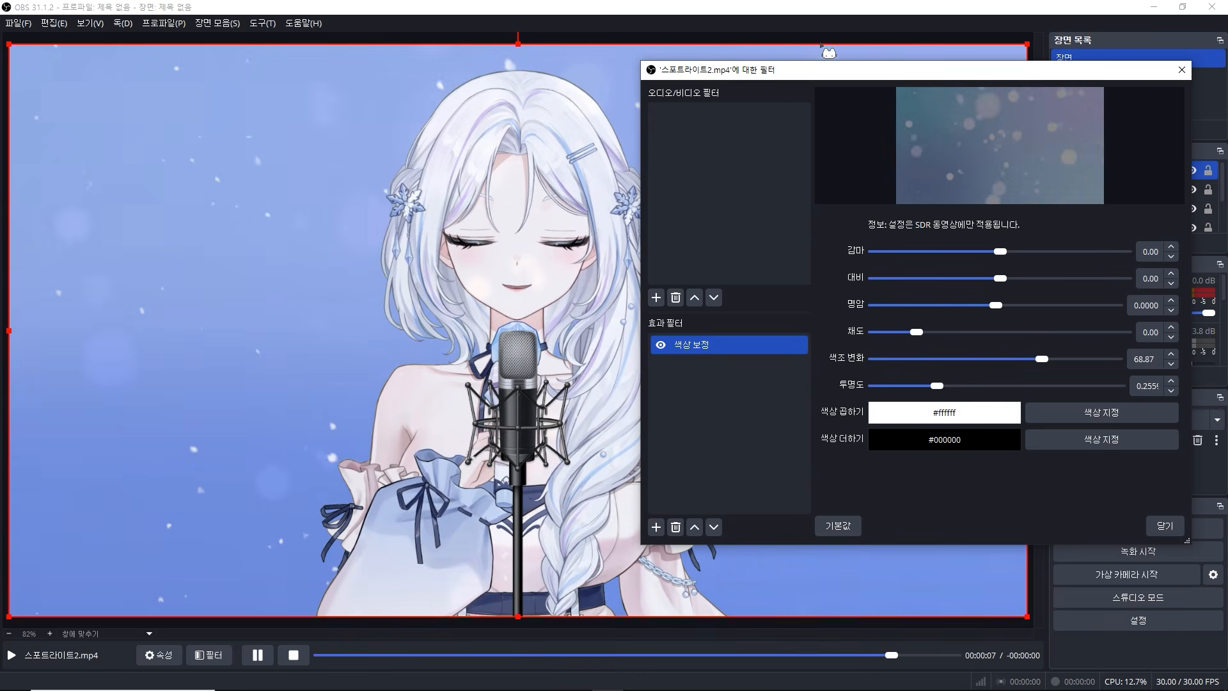
Step: Close the filter window and add 스포트라이트2.mp4 from the 특수 효과 folder to the scene again as a second source
{"action": "left_click_drag", "start_coordinate": [807, 71], "coordinate": [781, 123]}
{"action": "left_click", "coordinate": [1150, 116]}
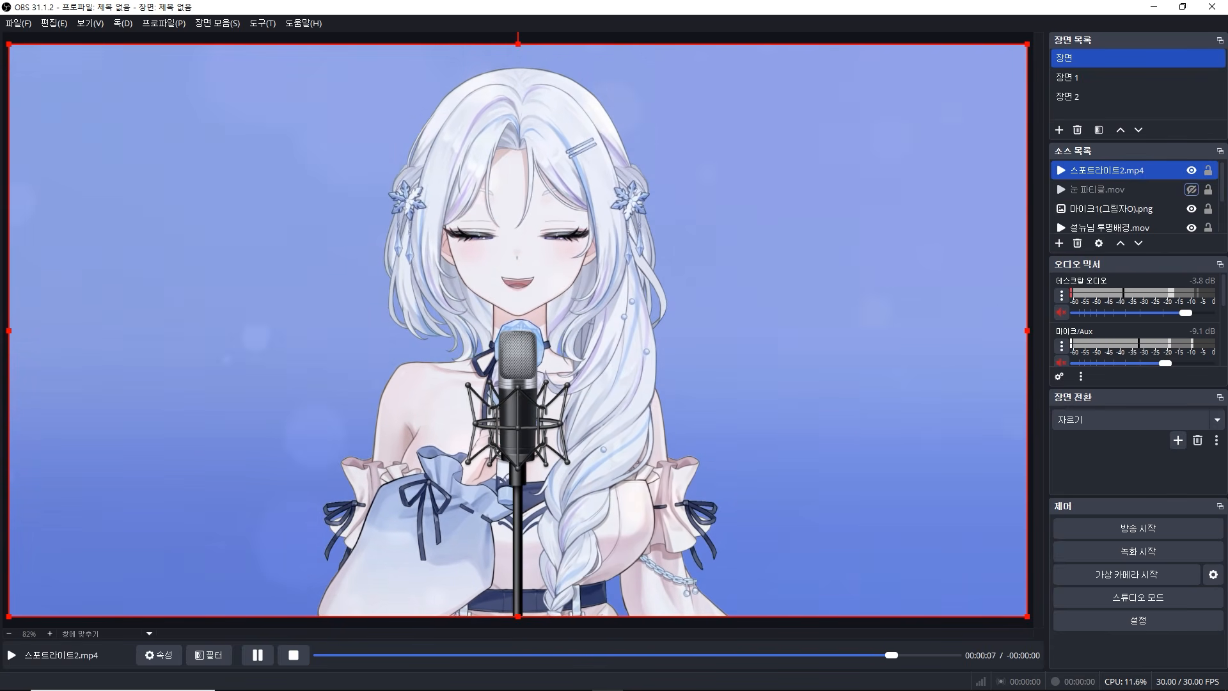
{"action": "key", "text": "alt+Tab"}
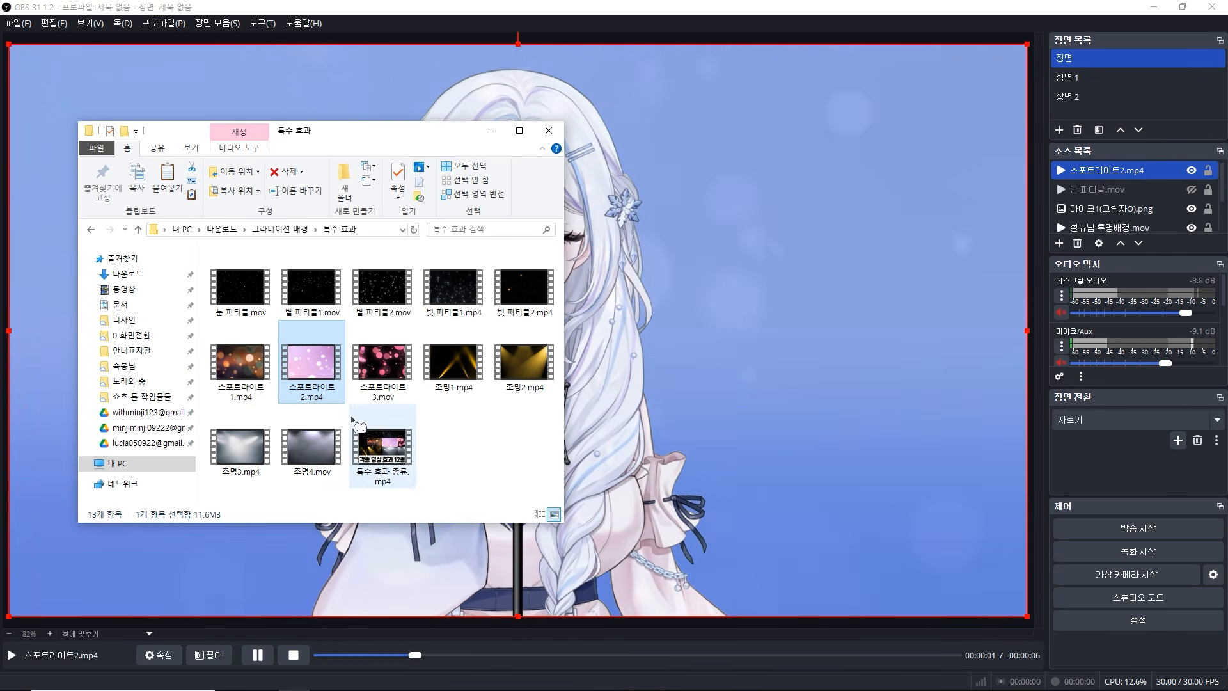
{"action": "left_click_drag", "start_coordinate": [354, 422], "coordinate": [866, 377]}
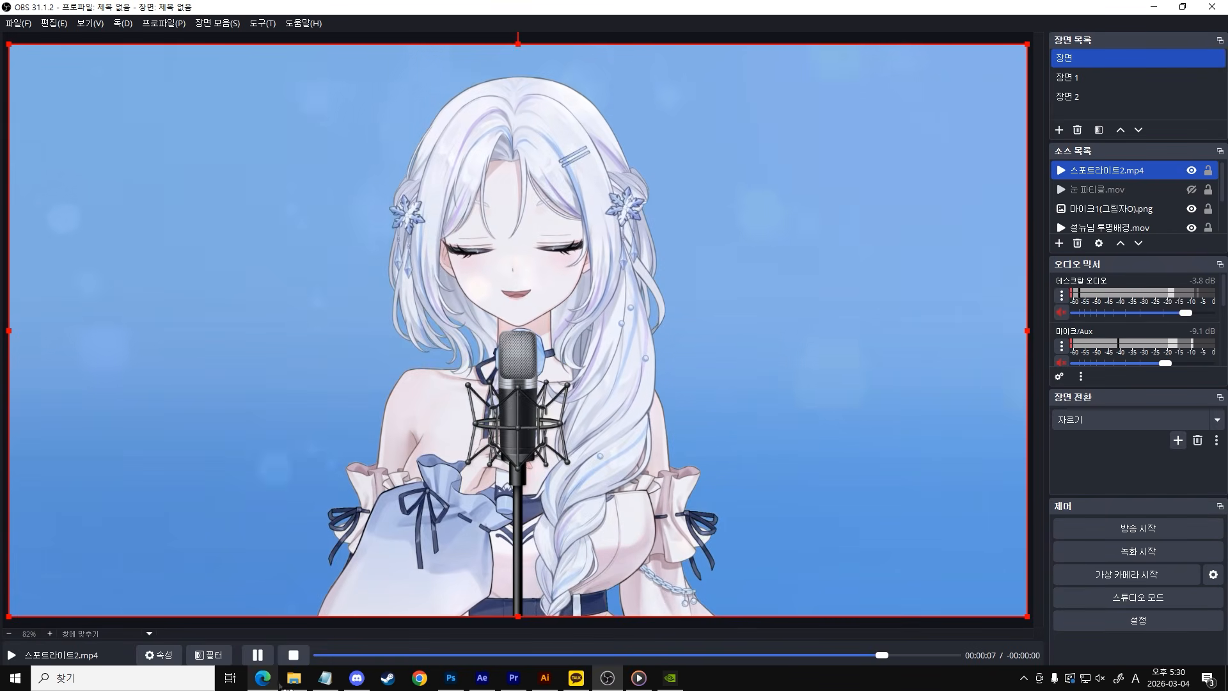
{"action": "left_click", "coordinate": [294, 677]}
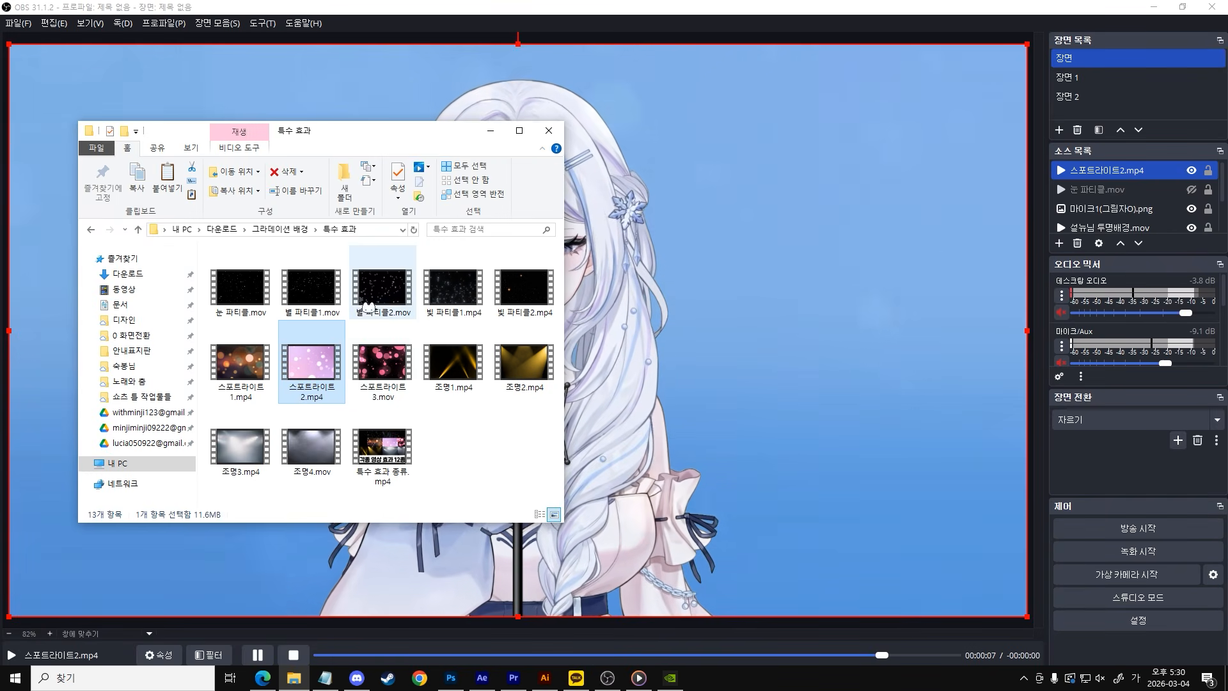
{"action": "left_click_drag", "start_coordinate": [316, 384], "coordinate": [690, 392]}
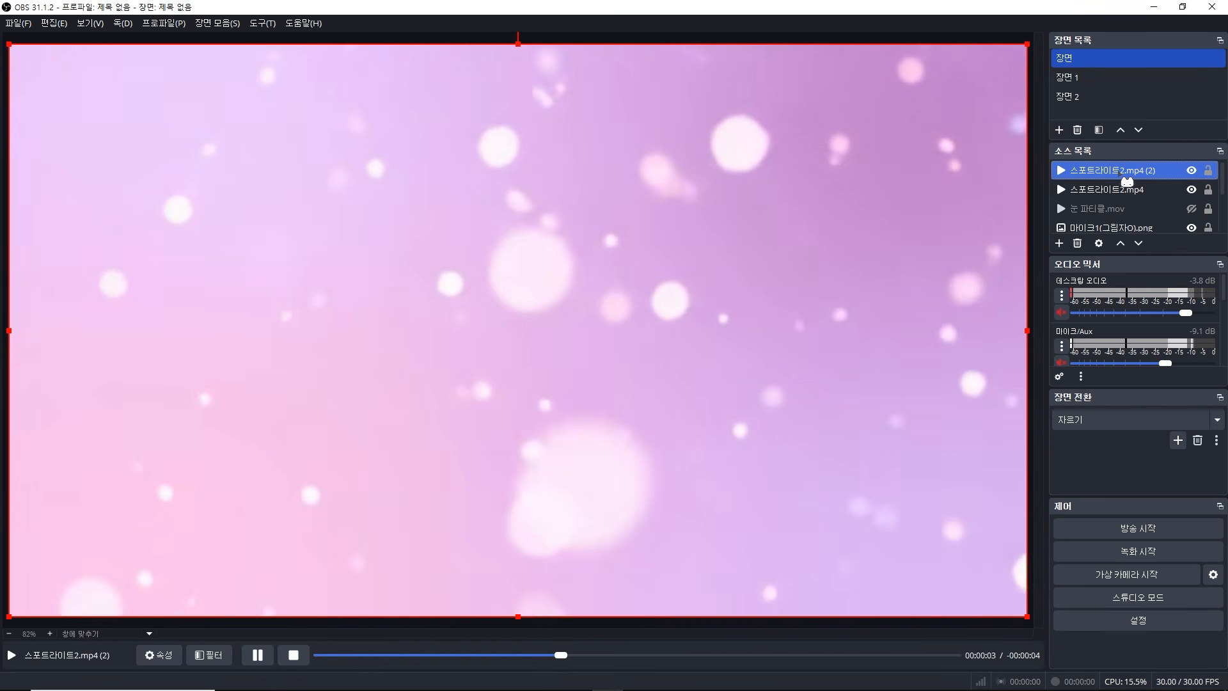
Step: Turn on loop playback (루프 반복) in the properties of 스포트라이트2.mp4 (2)
{"action": "right_click", "coordinate": [1126, 182]}
{"action": "left_click", "coordinate": [1126, 182]}
{"action": "double_click", "coordinate": [1125, 181]}
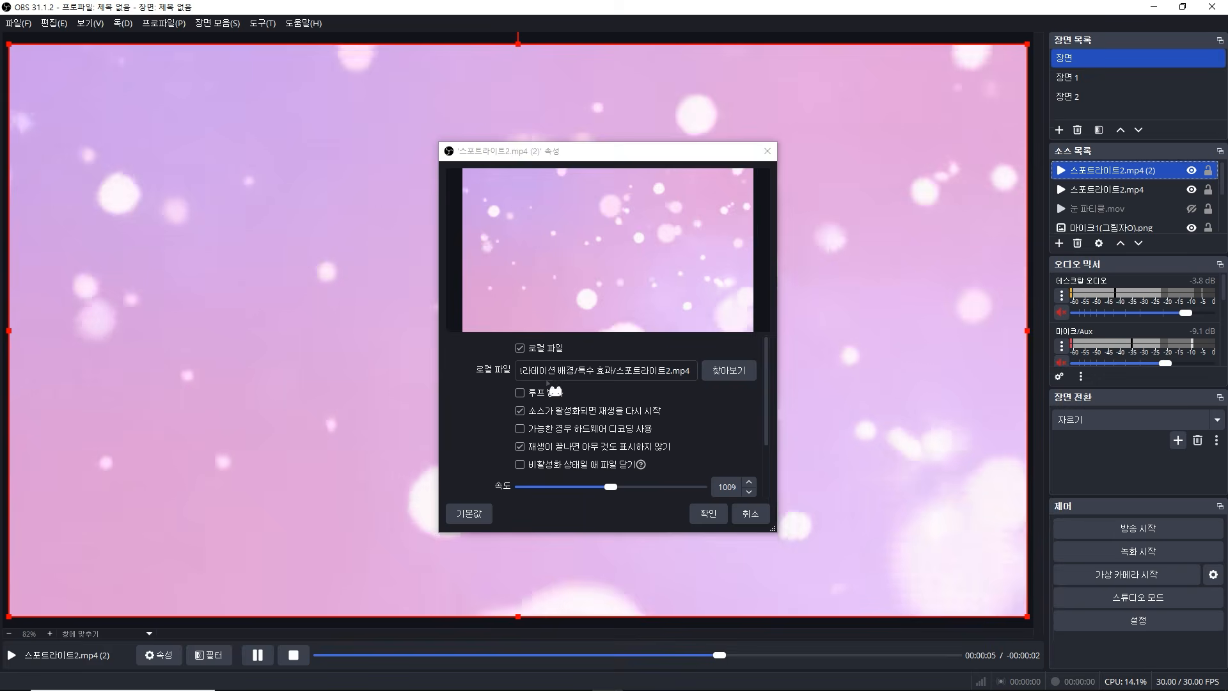
{"action": "left_click", "coordinate": [520, 392]}
{"action": "left_click", "coordinate": [706, 512]}
Step: Set the blending mode of 스포트라이트2.mp4 (2) to 곱하기 (Multiply)
{"action": "right_click", "coordinate": [1127, 171]}
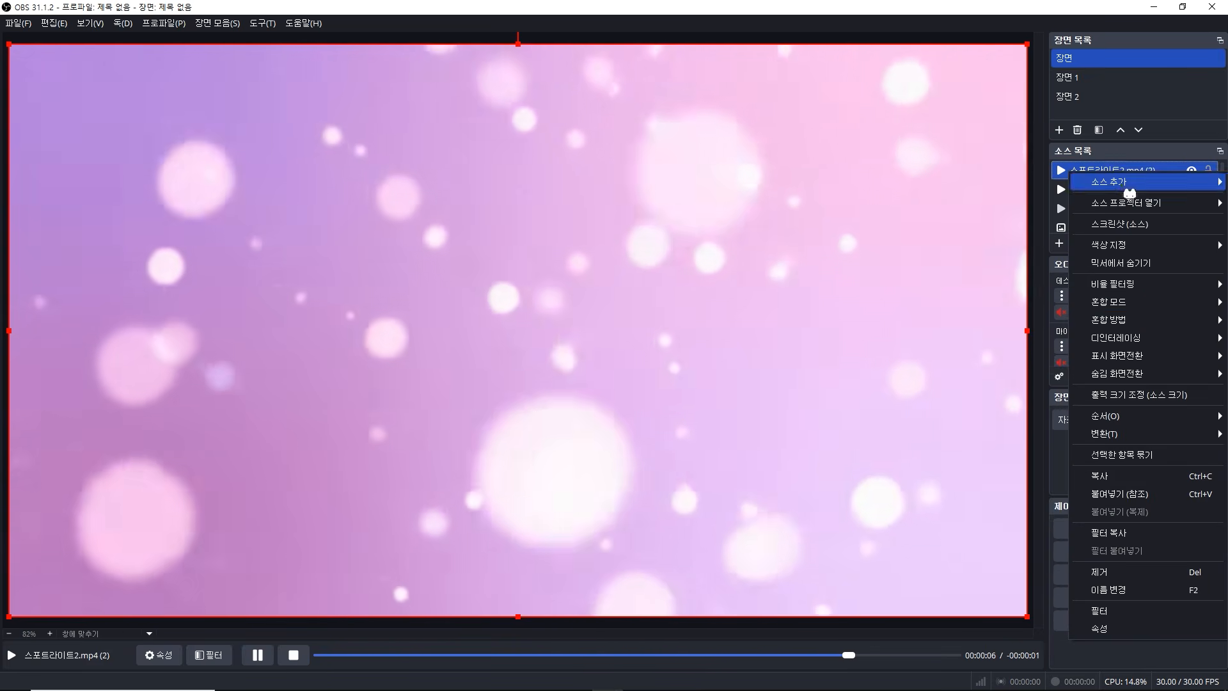
{"action": "mouse_move", "coordinate": [1116, 301]}
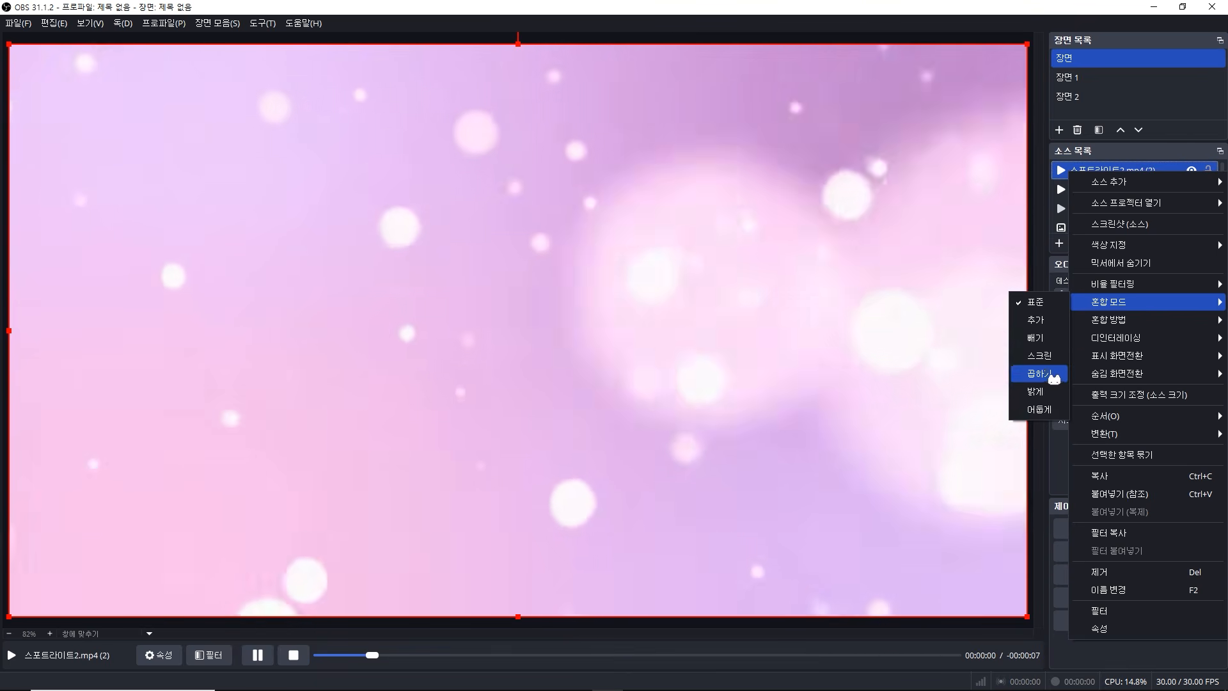
{"action": "left_click", "coordinate": [1039, 356]}
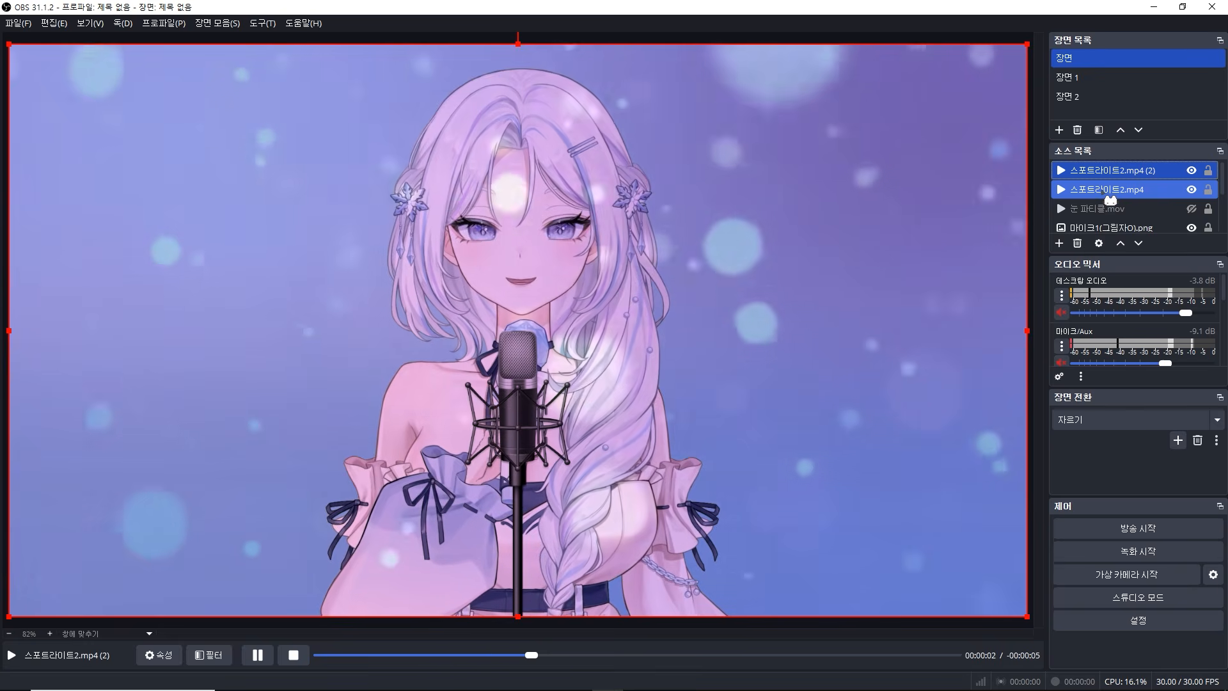
Step: Copy the hue shift value from the 색상 보정 filter of the original 스포트라이트2.mp4 and close its filter window
{"action": "right_click", "coordinate": [1106, 192]}
{"action": "left_click", "coordinate": [1113, 640]}
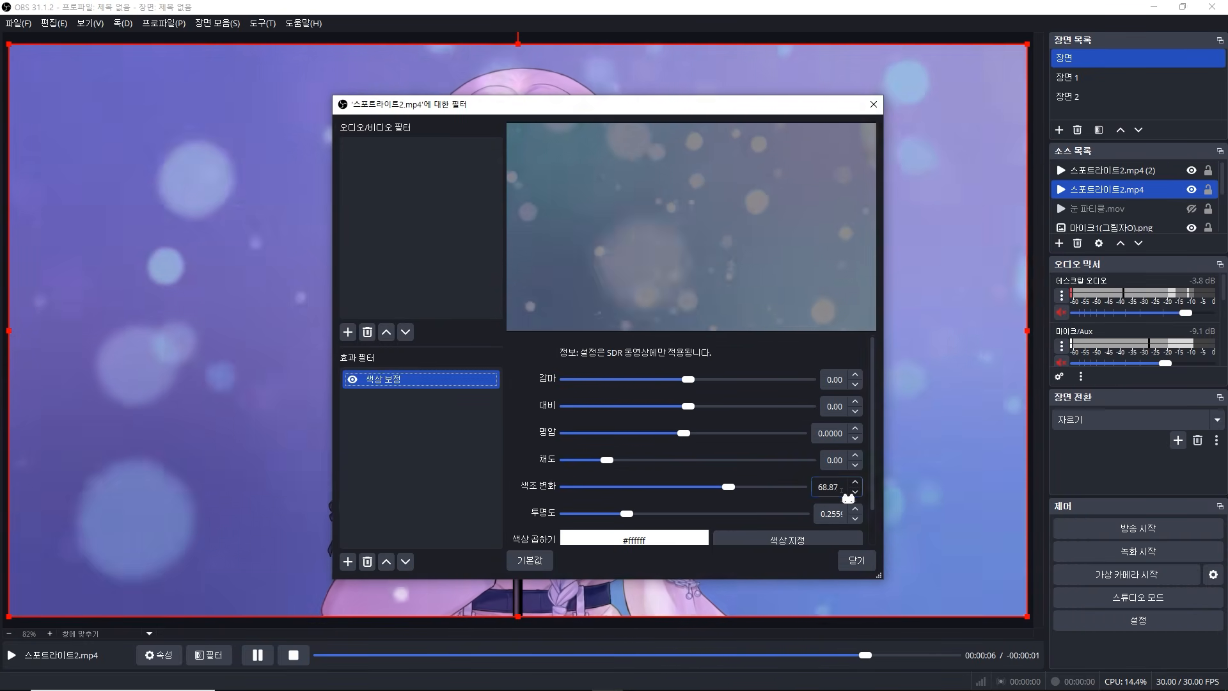
{"action": "double_click", "coordinate": [828, 487]}
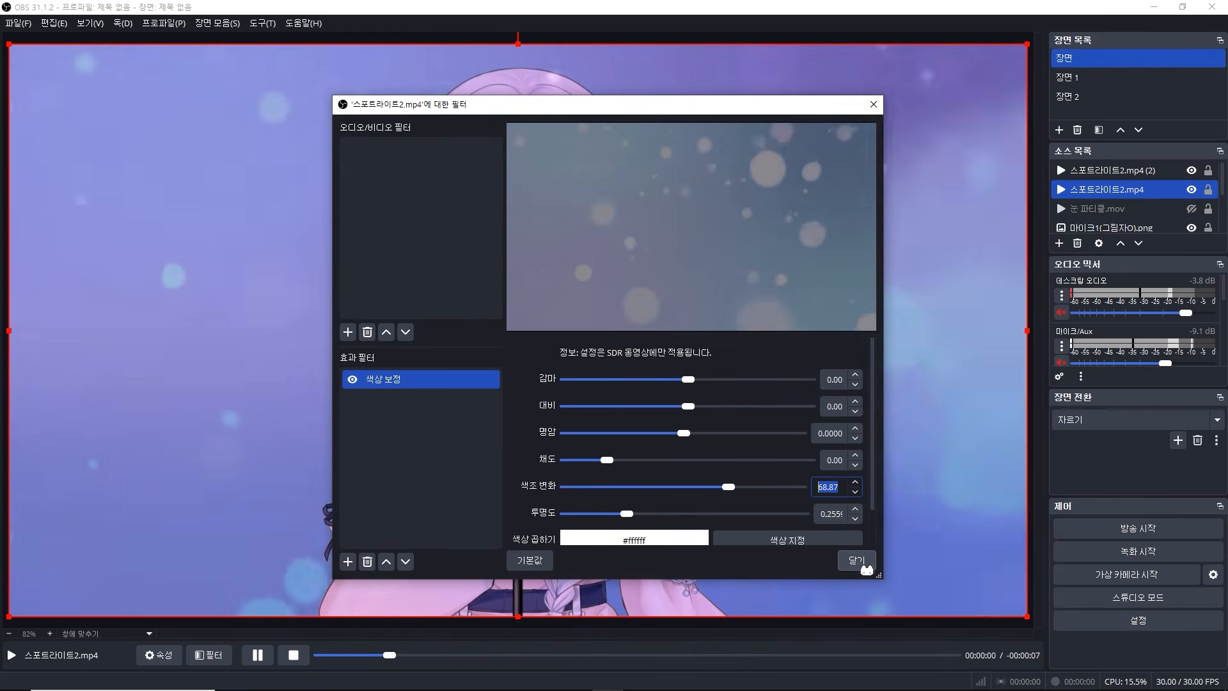
{"action": "left_click", "coordinate": [867, 565]}
Step: Give 스포트라이트2.mp4 (2) a 색상 보정 (color correction) filter with a hue shift of 68.87
{"action": "left_click", "coordinate": [1113, 170]}
{"action": "right_click", "coordinate": [1113, 170]}
{"action": "left_click", "coordinate": [1128, 609]}
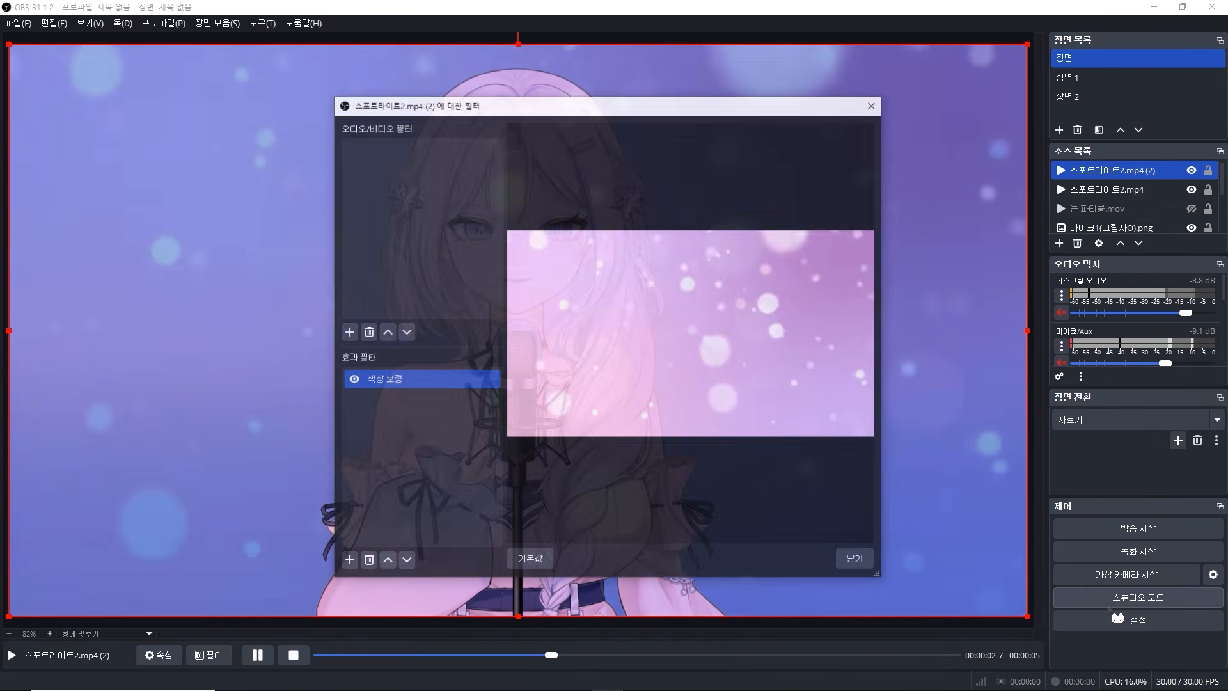
{"action": "left_click", "coordinate": [396, 380]}
{"action": "double_click", "coordinate": [829, 487]}
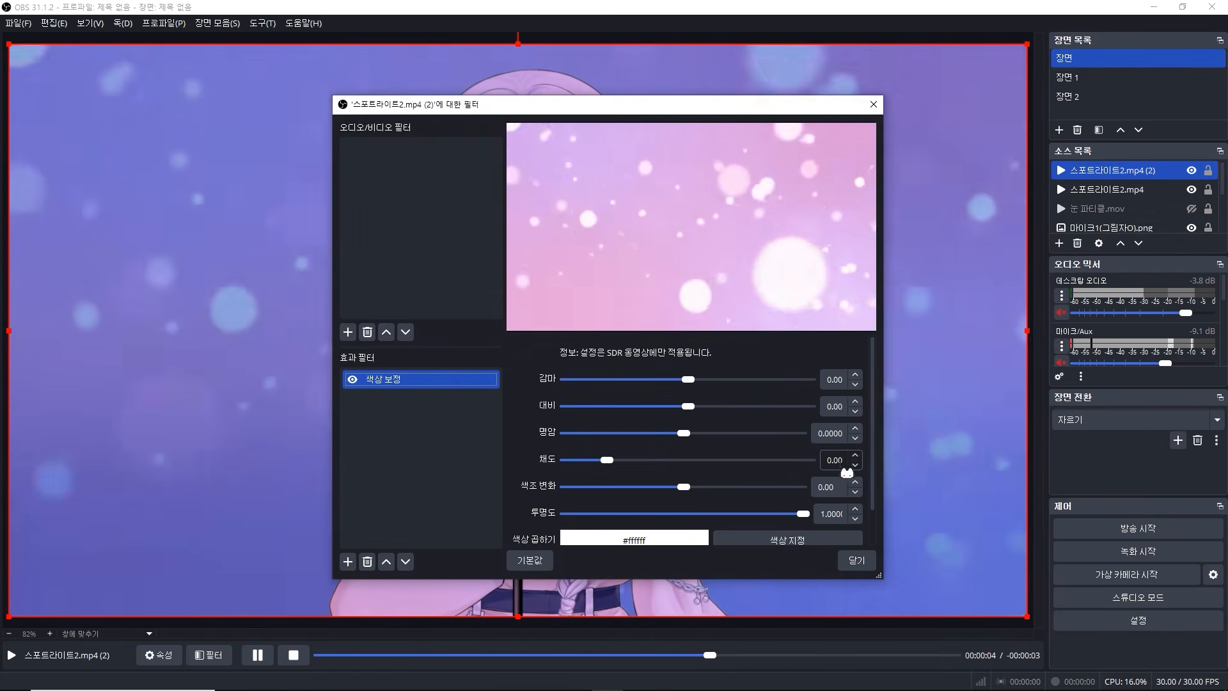
{"action": "type", "text": "68.87"}
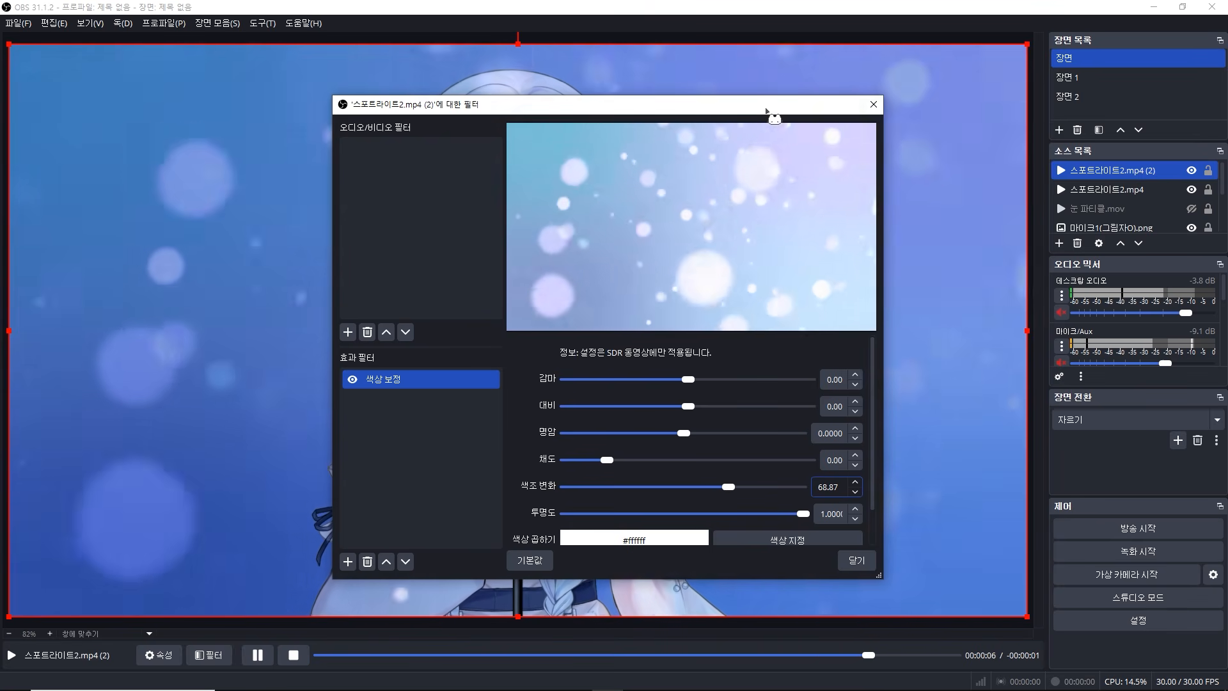
Step: Move 스포트라이트2.mp4 (2) down the source order to directly above 파랑.mp4, behind the character video
{"action": "left_click_drag", "start_coordinate": [773, 108], "coordinate": [984, 94]}
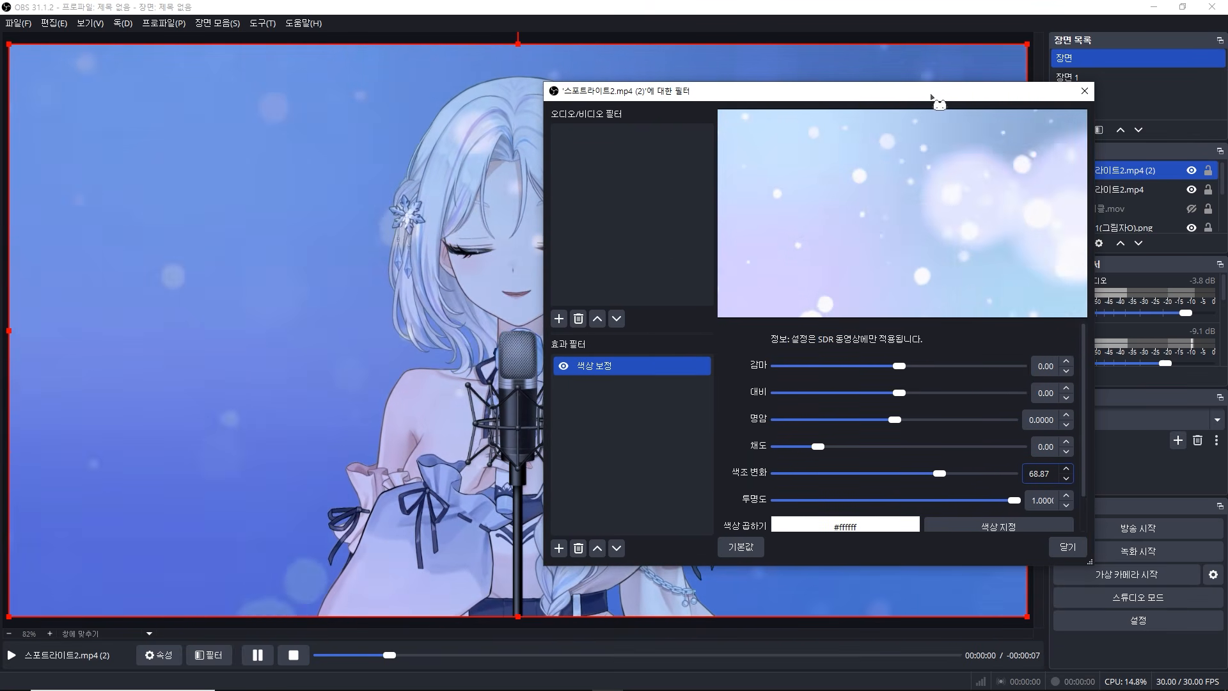
{"action": "left_click_drag", "start_coordinate": [828, 98], "coordinate": [648, 88]}
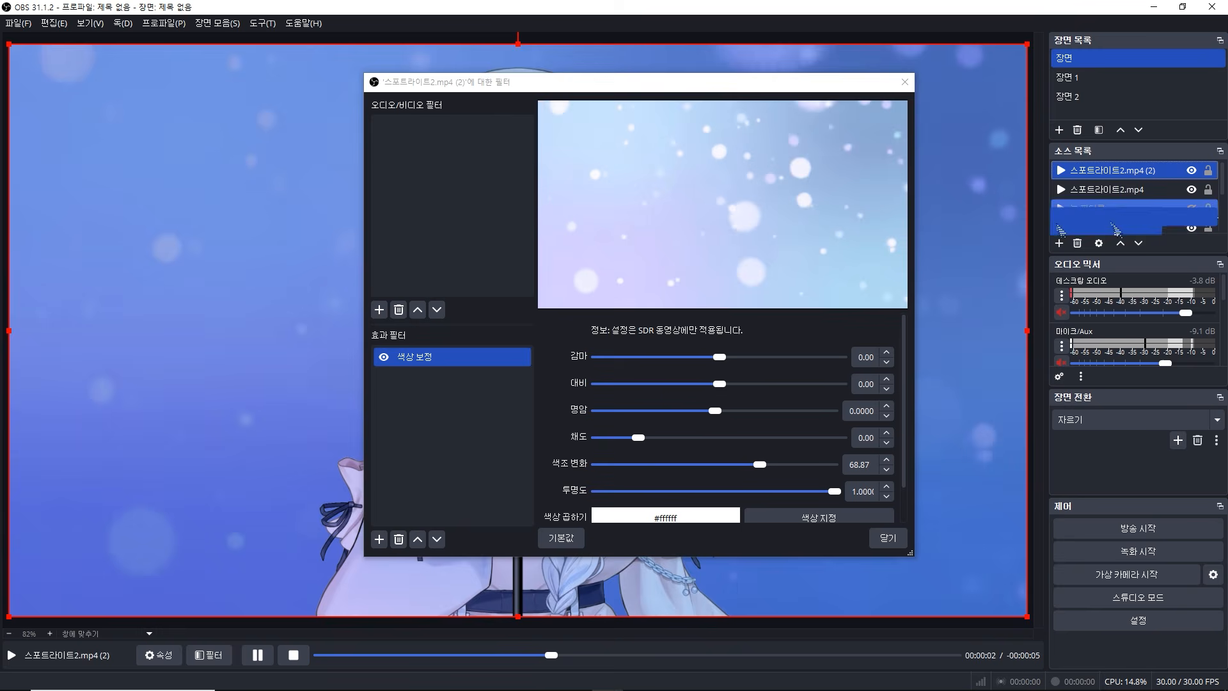
{"action": "scroll", "coordinate": [1132, 192], "scroll_direction": "down", "scroll_amount": 3}
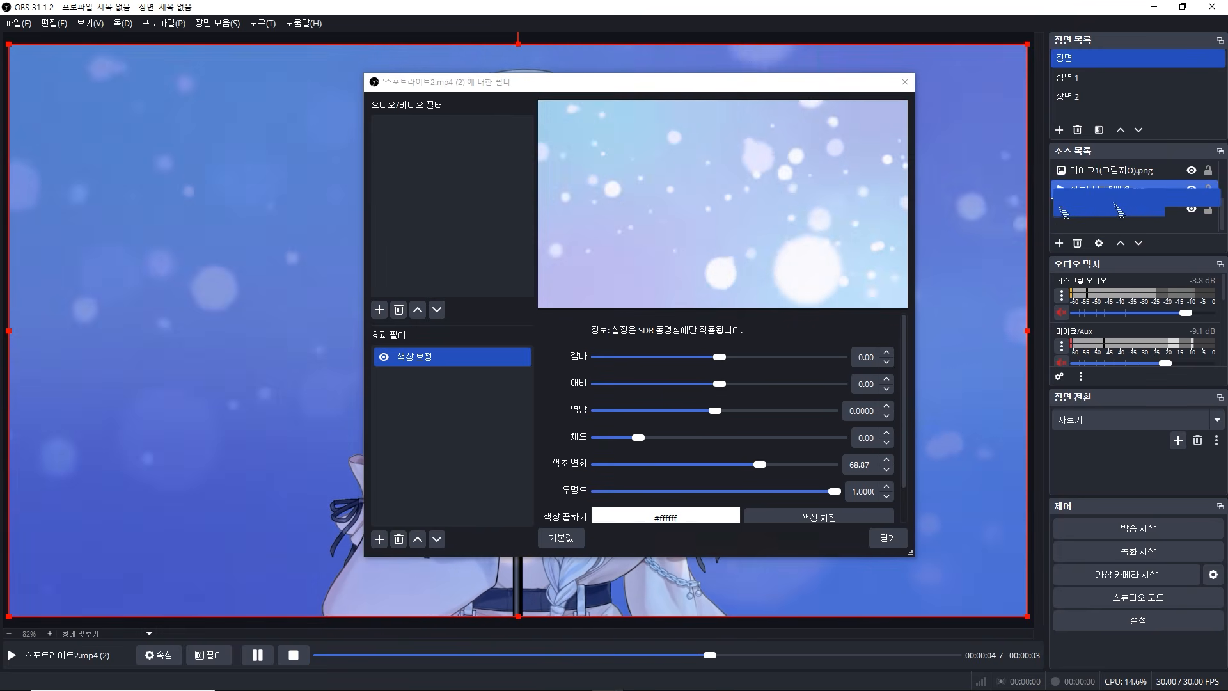
{"action": "scroll", "coordinate": [1123, 199], "scroll_direction": "up", "scroll_amount": 3}
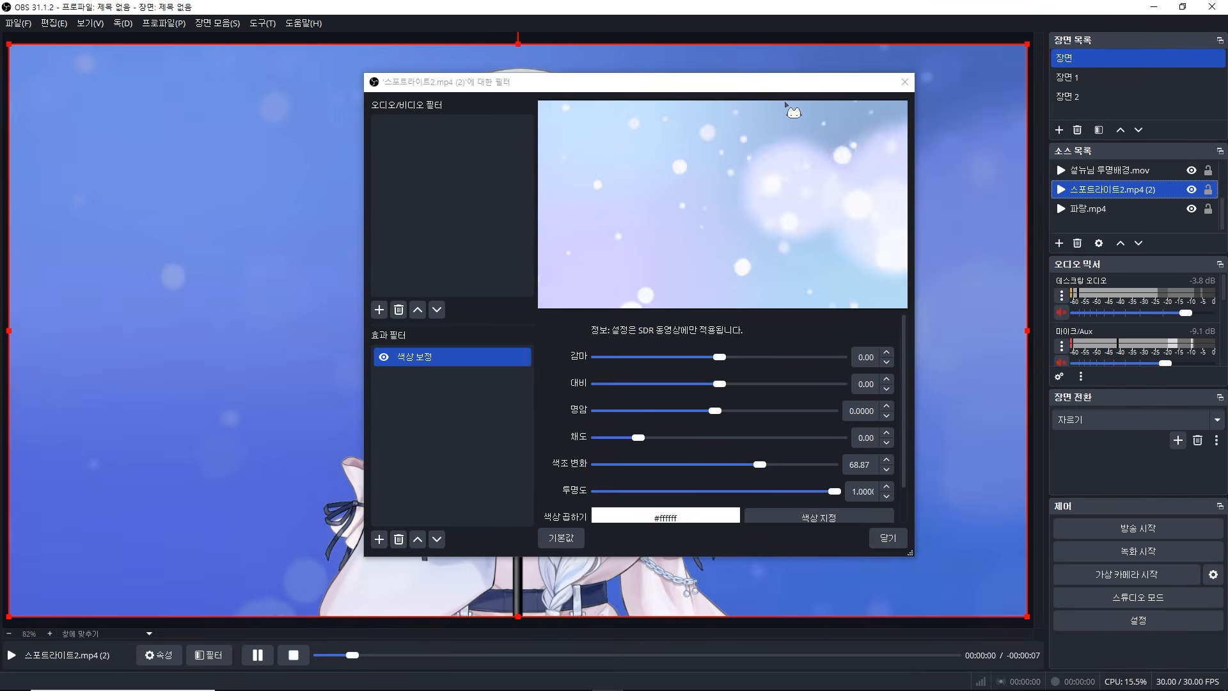
Step: Lower the opacity in the color correction filter of 스포트라이트2.mp4 (2) to about 0.398, keeping the filter window clear of the character
{"action": "left_click_drag", "start_coordinate": [639, 82], "coordinate": [923, 112]}
{"action": "left_click_drag", "start_coordinate": [1119, 522], "coordinate": [1118, 523]}
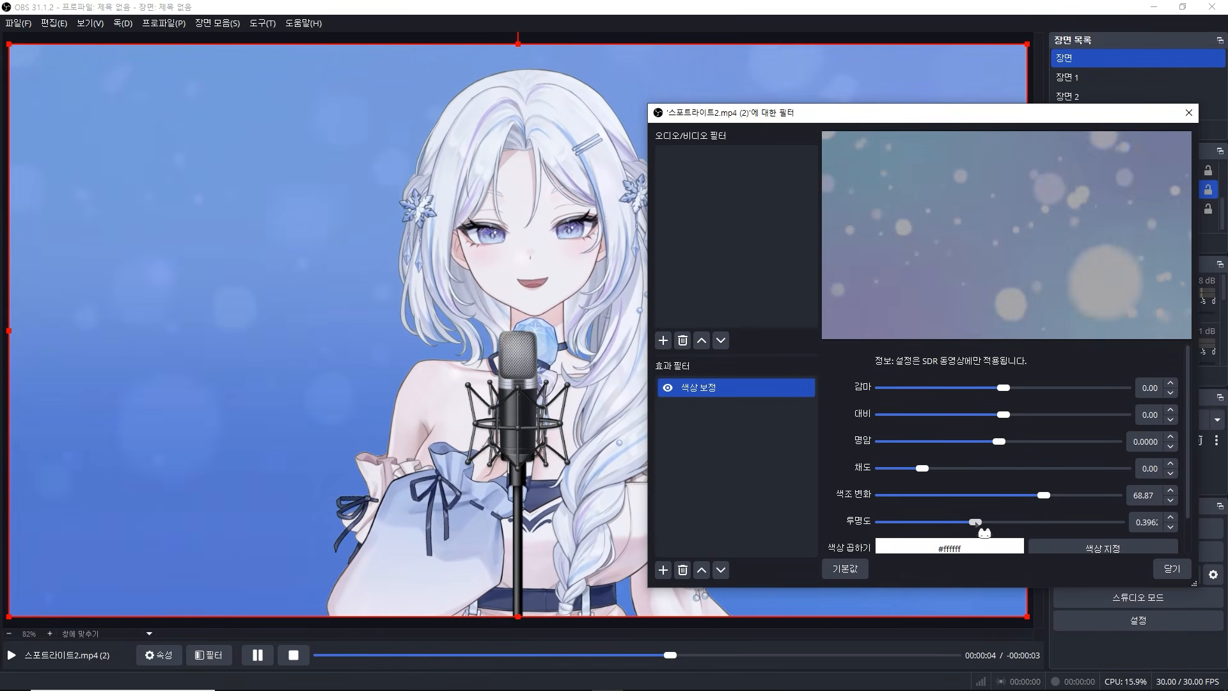
{"action": "left_click_drag", "start_coordinate": [971, 522], "coordinate": [976, 522]}
Step: Raise the filter's saturation to 0.32, brightness (명암) to 0.2807, contrast to 1.23 and opacity to about 0.423, closing the filter window
{"action": "left_click_drag", "start_coordinate": [921, 468], "coordinate": [1031, 442]}
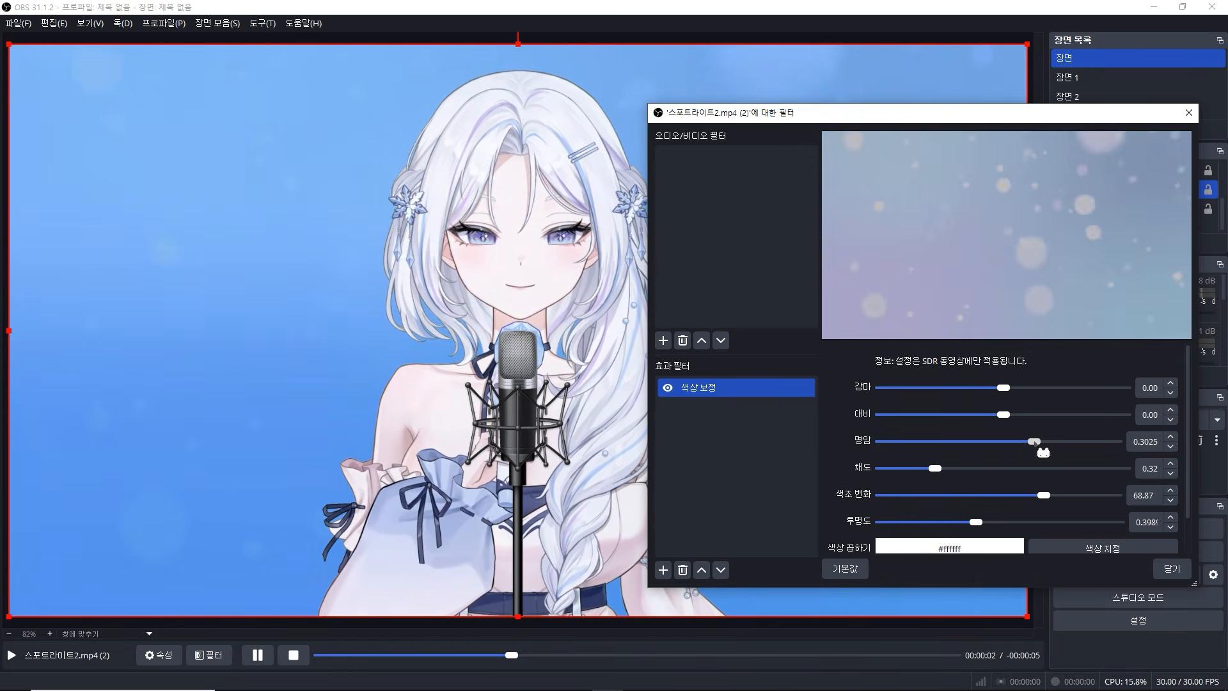
{"action": "left_click_drag", "start_coordinate": [1004, 415], "coordinate": [1040, 415]}
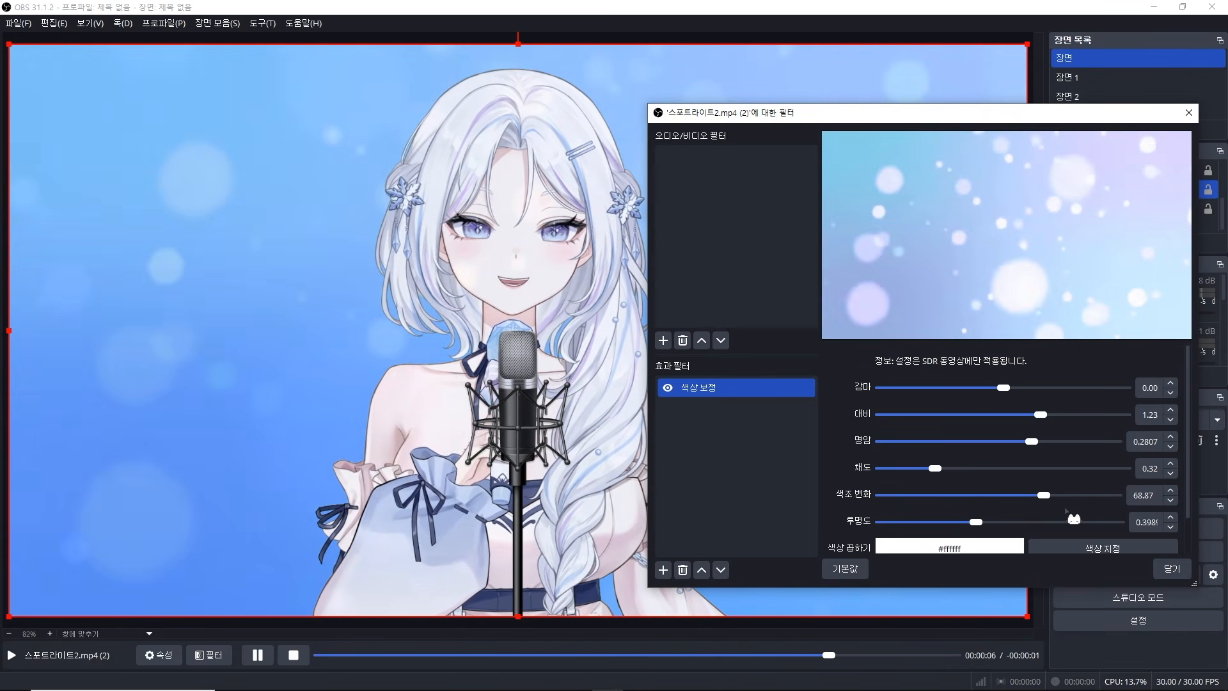
{"action": "scroll", "coordinate": [1023, 460], "scroll_direction": "down", "scroll_amount": 1}
{"action": "left_click_drag", "start_coordinate": [976, 484], "coordinate": [982, 484]}
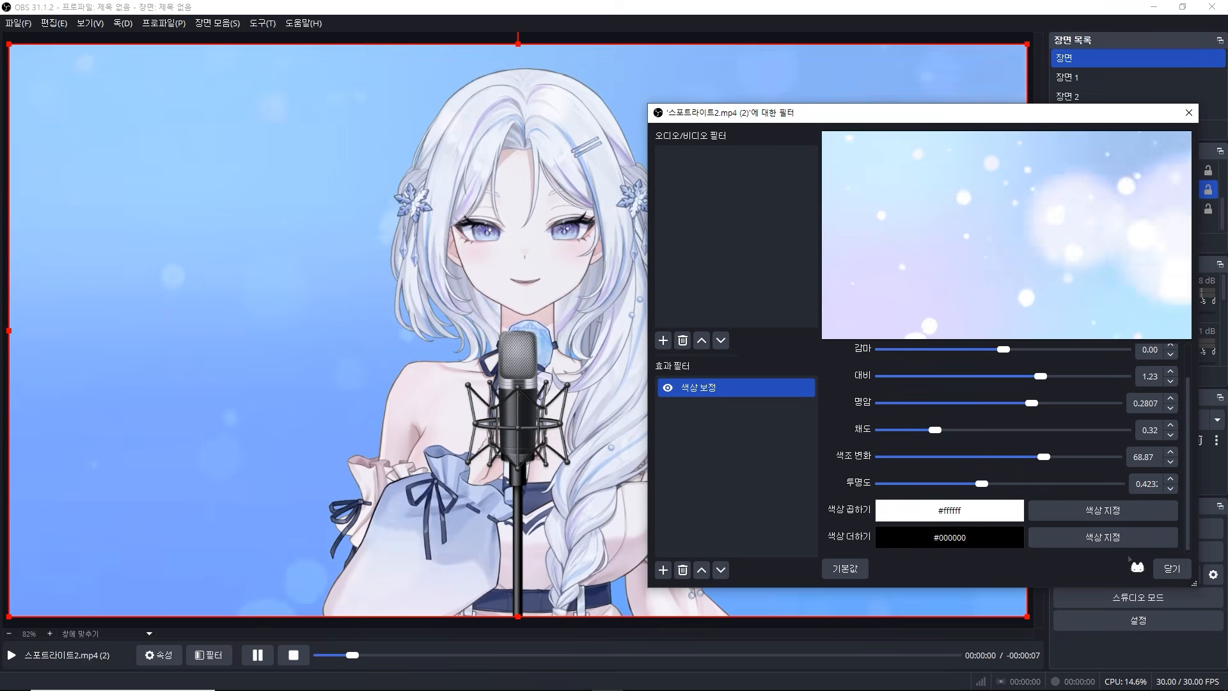
{"action": "left_click", "coordinate": [1162, 571]}
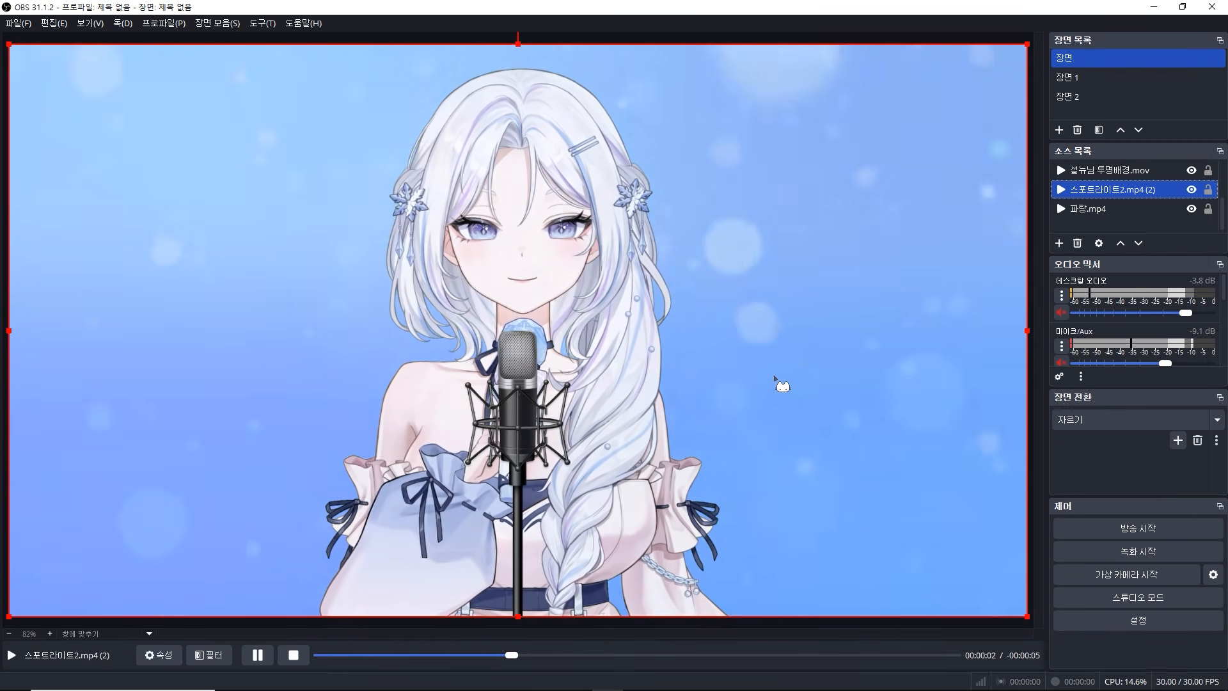
Step: Toggle the visibility of both spotlight sources to compare the scene with and without each of them
{"action": "scroll", "coordinate": [1129, 210], "scroll_direction": "up", "scroll_amount": 2}
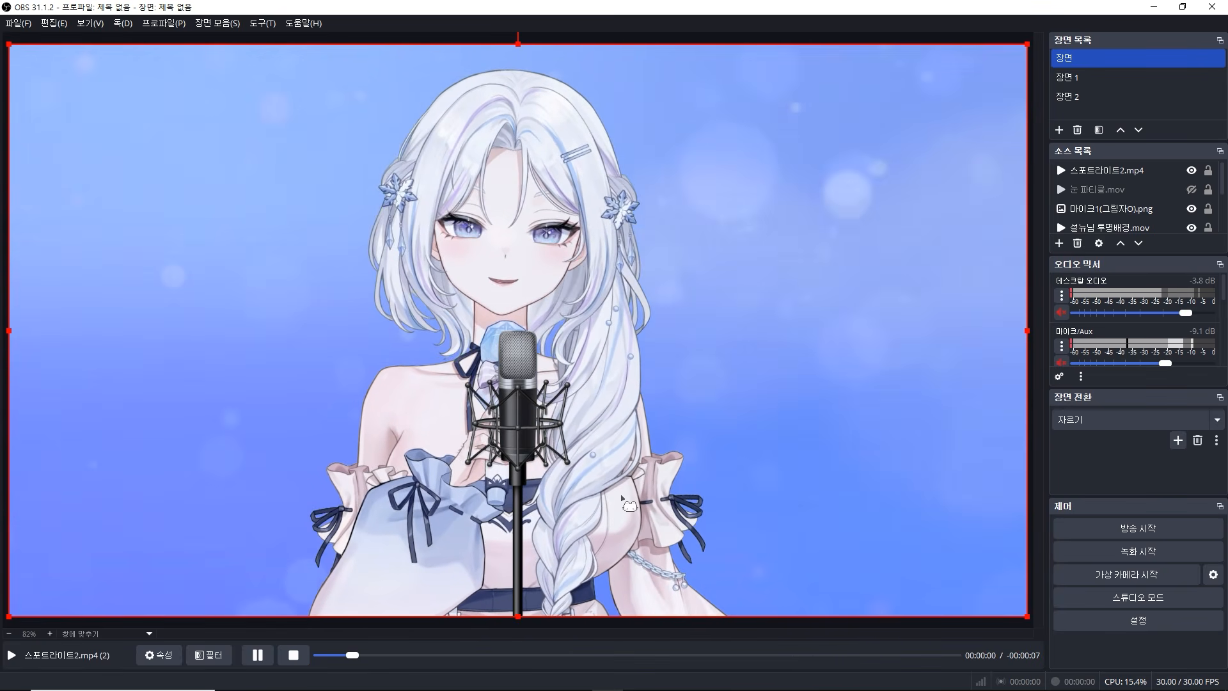
{"action": "left_click", "coordinate": [1188, 193]}
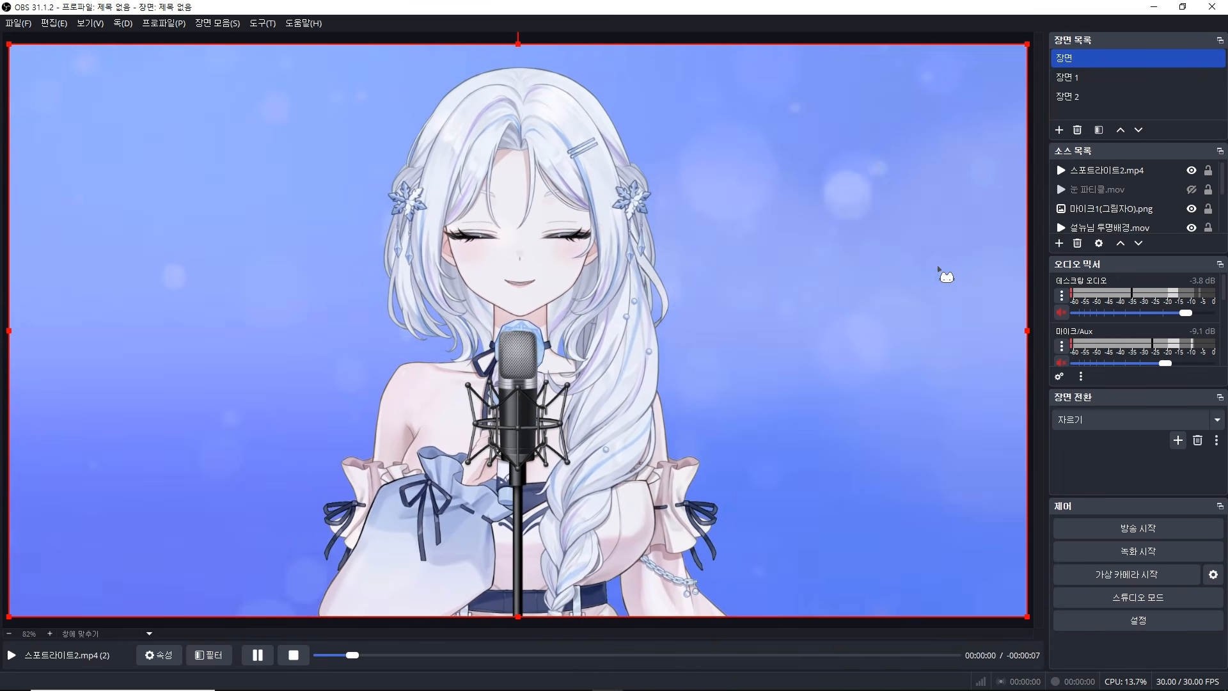
{"action": "left_click", "coordinate": [1190, 171]}
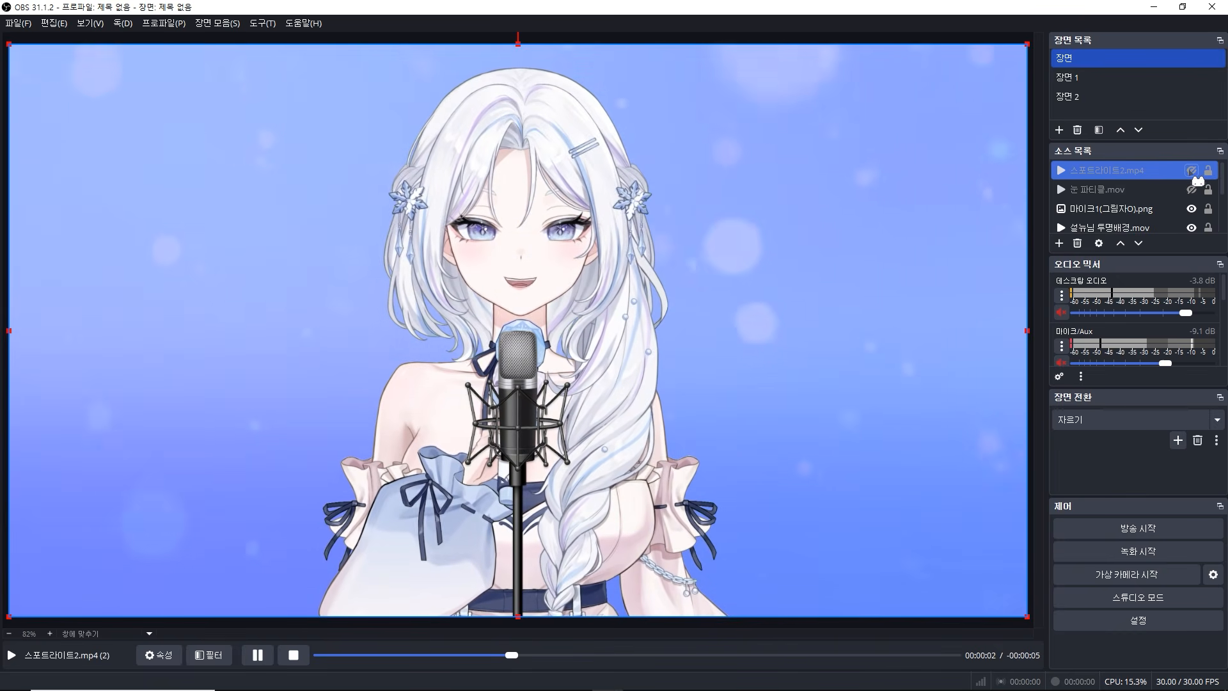
{"action": "left_click", "coordinate": [1193, 173]}
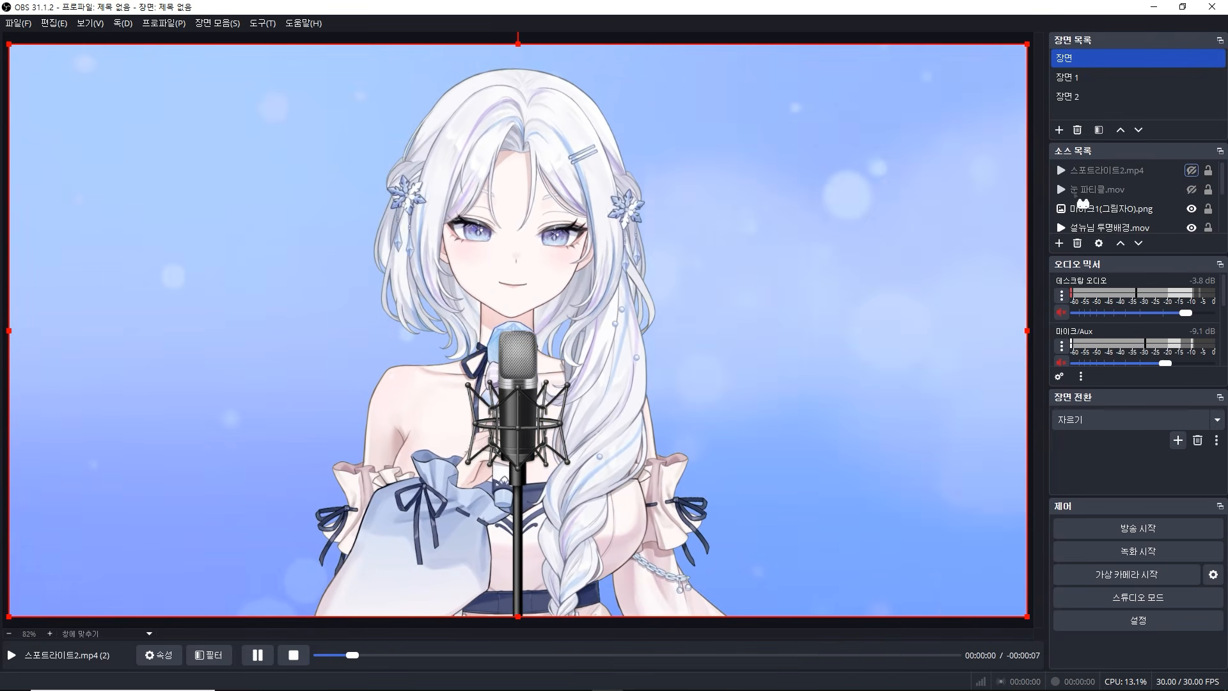
{"action": "scroll", "coordinate": [1195, 185], "scroll_direction": "down", "scroll_amount": 1}
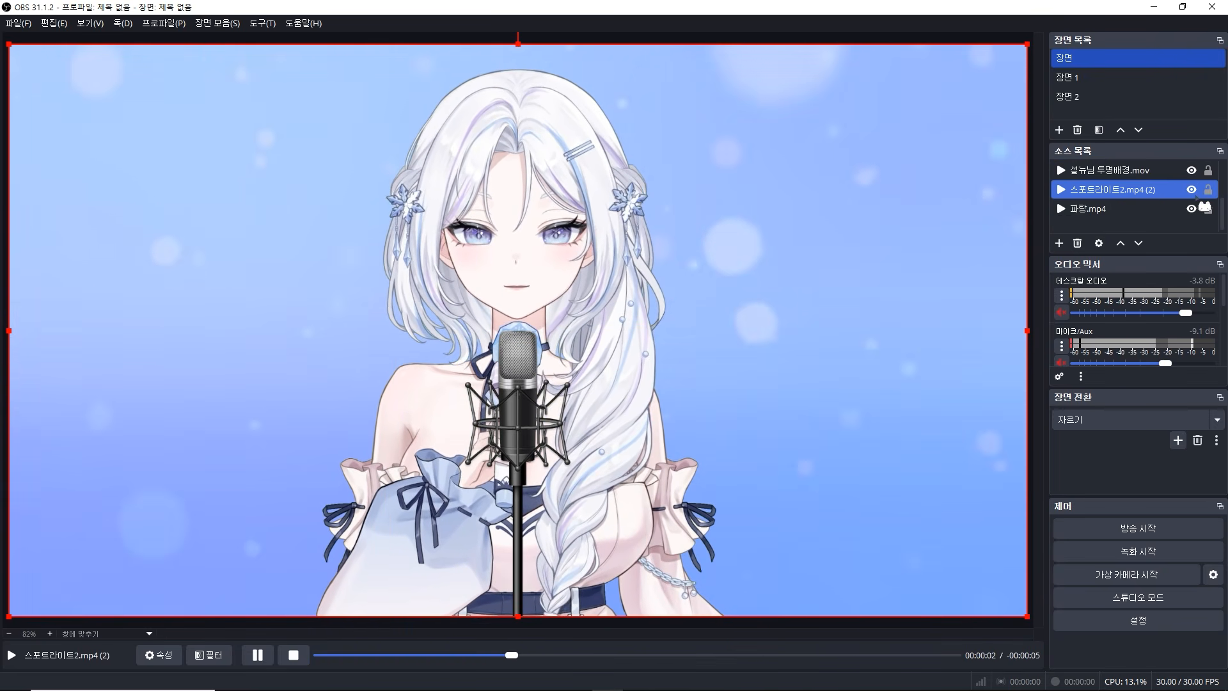
{"action": "scroll", "coordinate": [1202, 192], "scroll_direction": "up", "scroll_amount": 1}
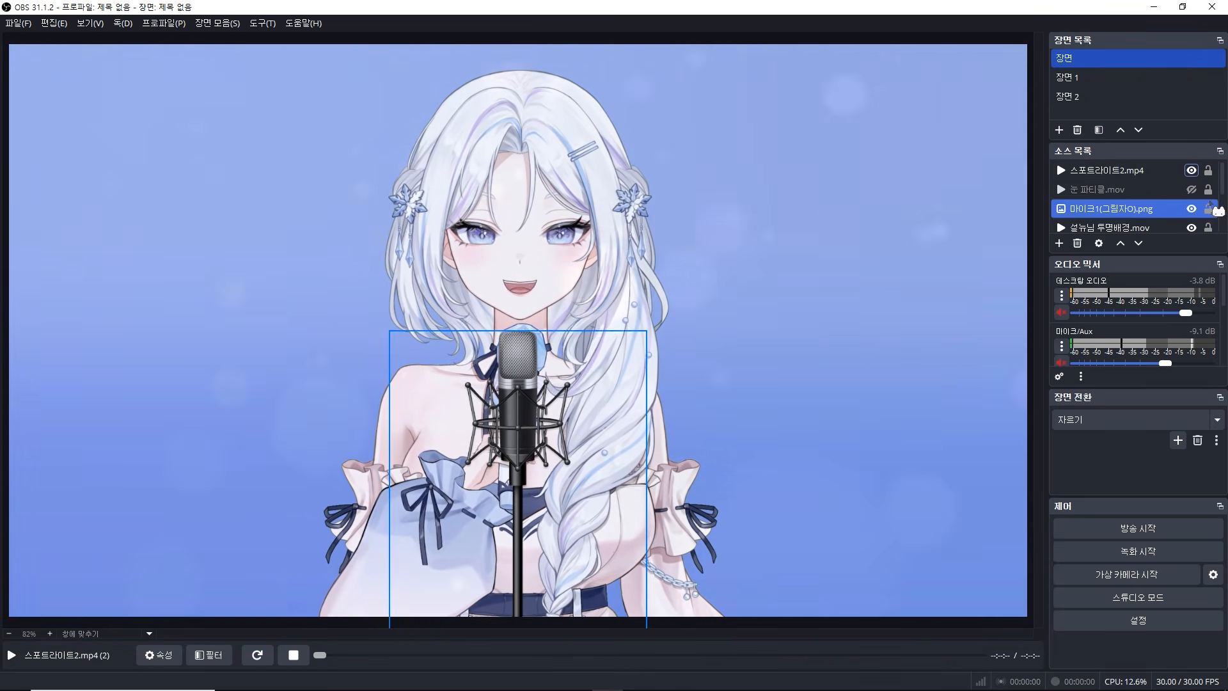
{"action": "left_click", "coordinate": [1191, 171]}
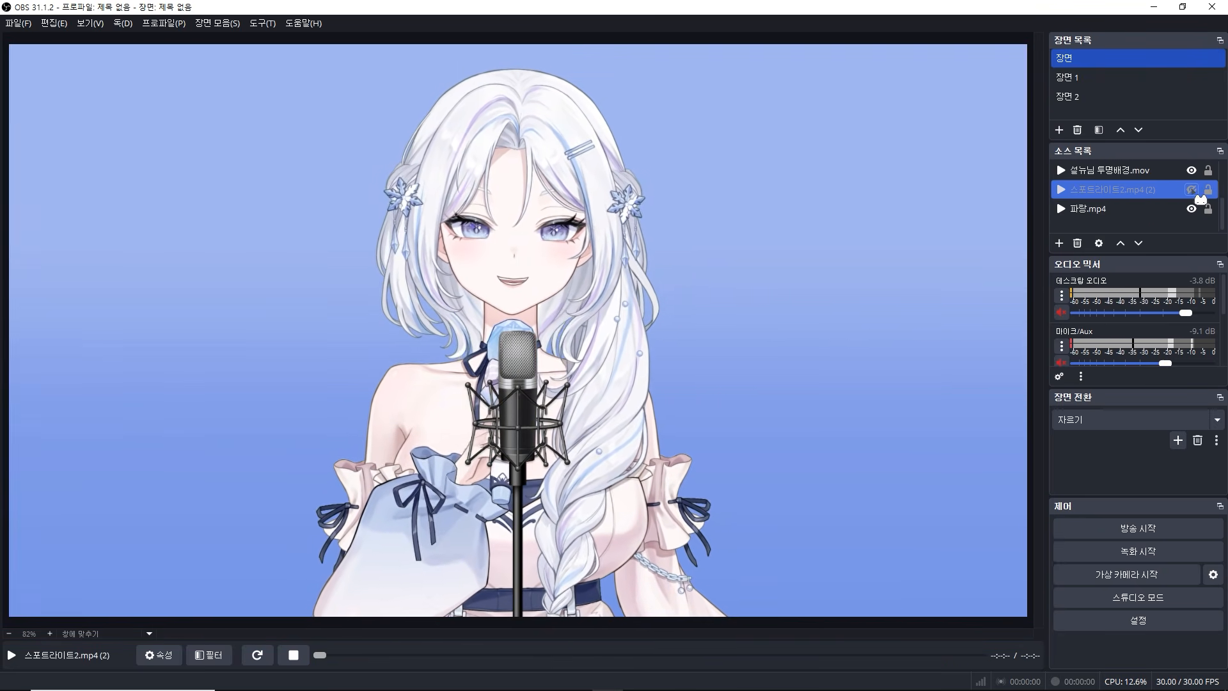
{"action": "left_click", "coordinate": [1190, 189]}
{"action": "scroll", "coordinate": [1200, 192], "scroll_direction": "up", "scroll_amount": 1}
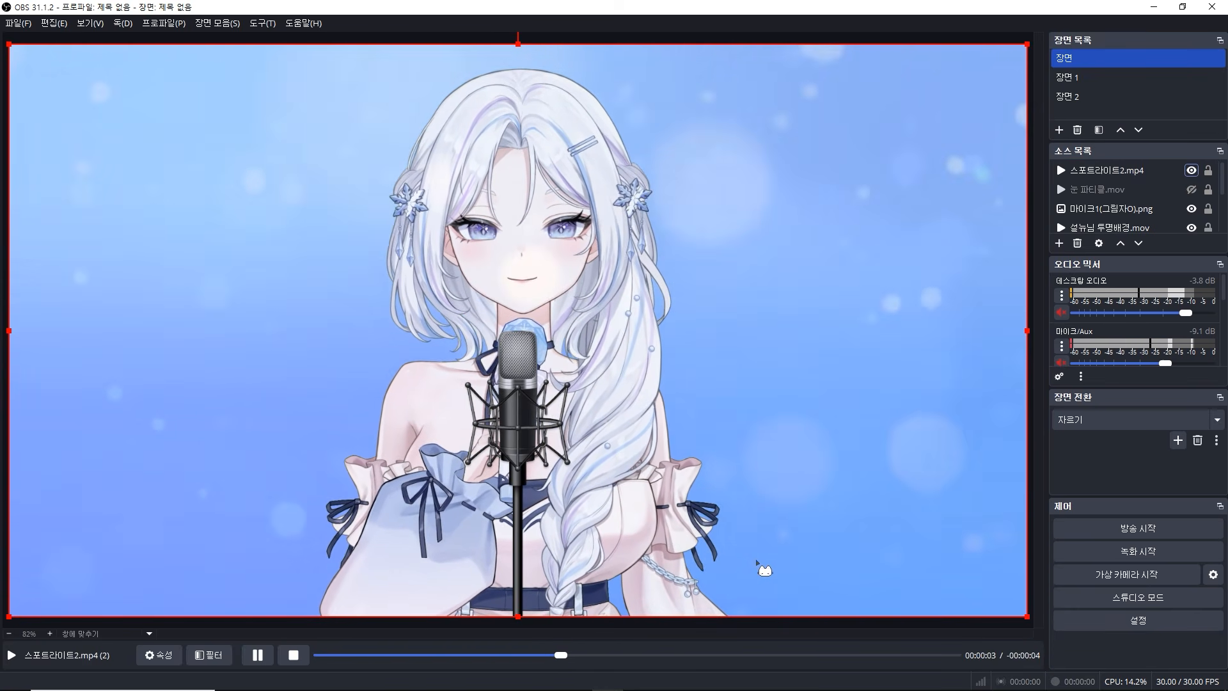
Step: Hide both spotlight sources and add 별 파티클2.mov from the 특수 효과 folder as the topmost source
{"action": "scroll", "coordinate": [1189, 207], "scroll_direction": "down", "scroll_amount": 1}
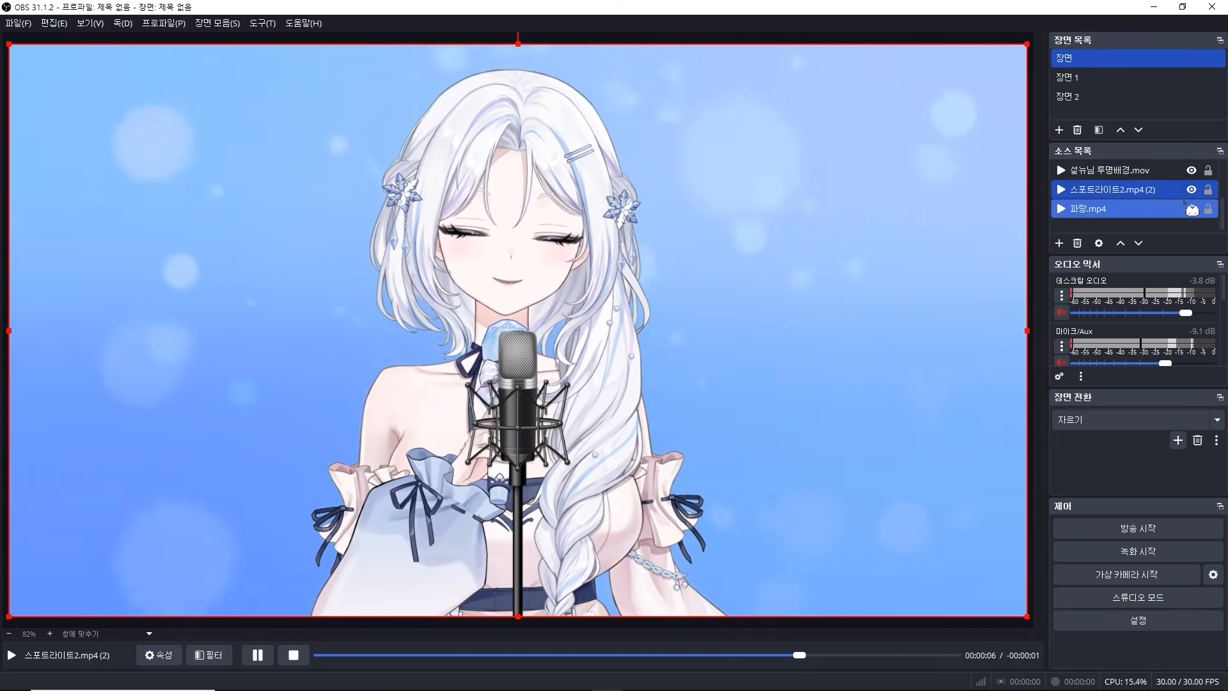
{"action": "left_click", "coordinate": [1191, 189]}
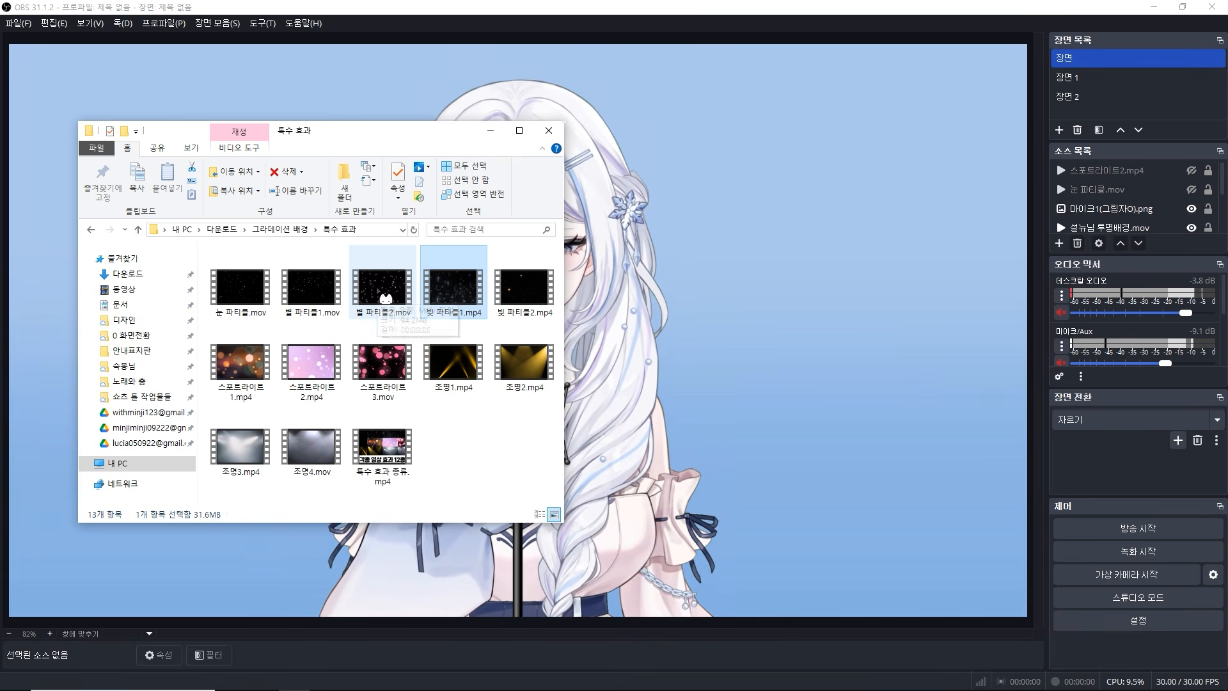
{"action": "left_click_drag", "start_coordinate": [697, 392], "coordinate": [693, 397]}
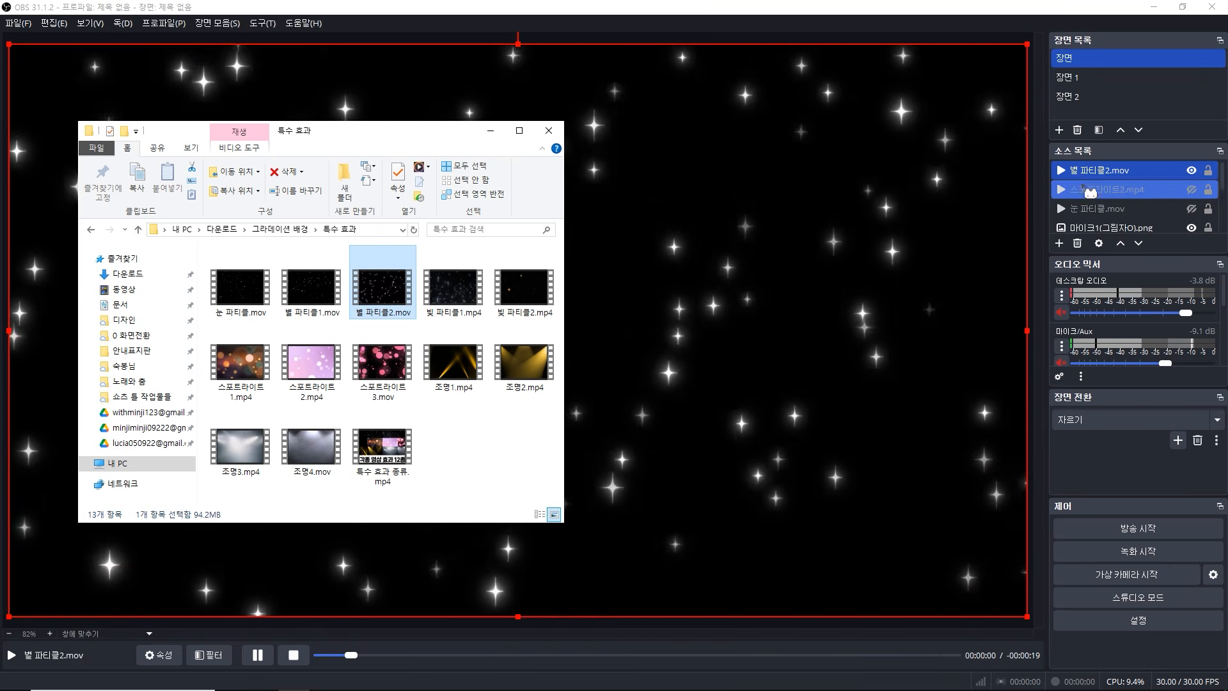
{"action": "left_click", "coordinate": [1091, 179]}
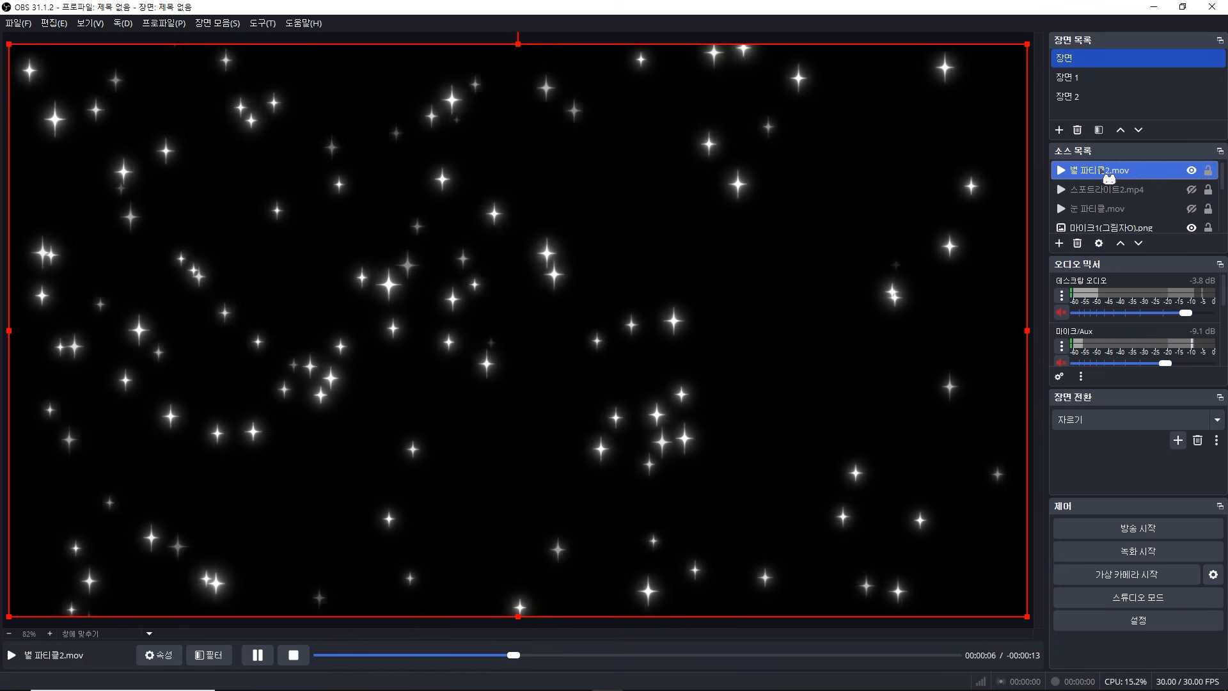
Step: Enable loop playback (루프 반복) in the properties of 별 파티클2.mov
{"action": "double_click", "coordinate": [899, 244]}
{"action": "left_click", "coordinate": [518, 392]}
{"action": "left_click", "coordinate": [708, 513]}
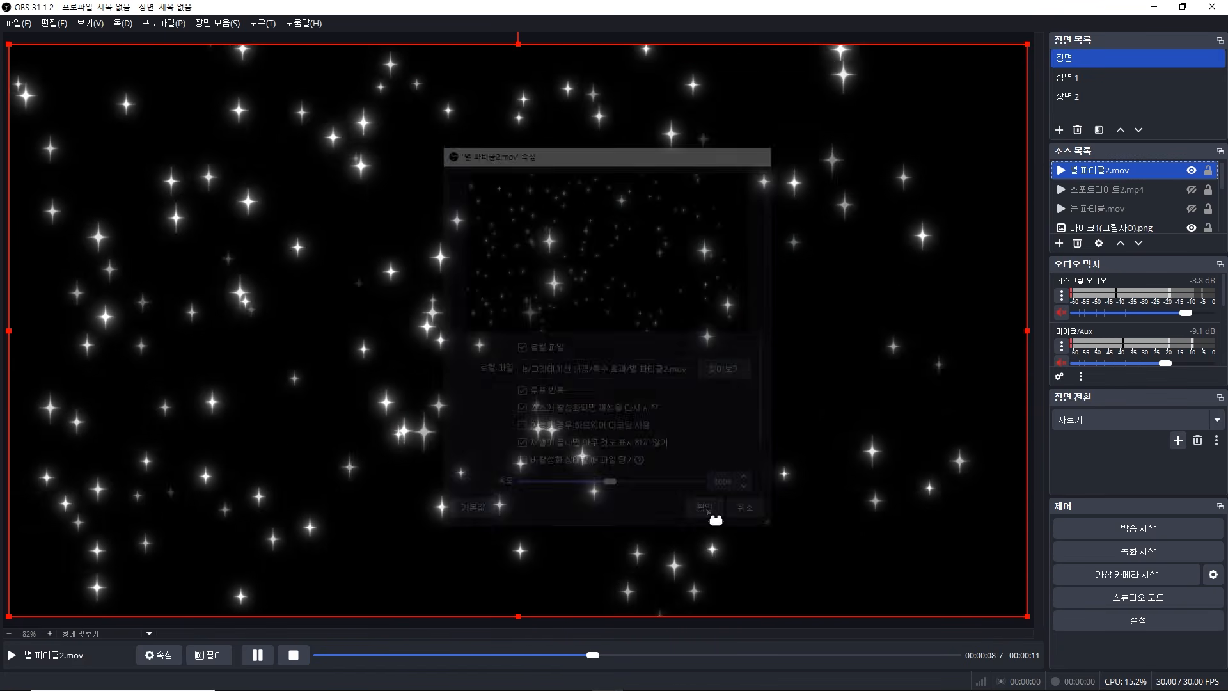
Step: Set the blending mode of 별 파티클2.mov to 스크린 and move it directly below the character video in the source order
{"action": "right_click", "coordinate": [1110, 192]}
{"action": "mouse_move", "coordinate": [1115, 303]}
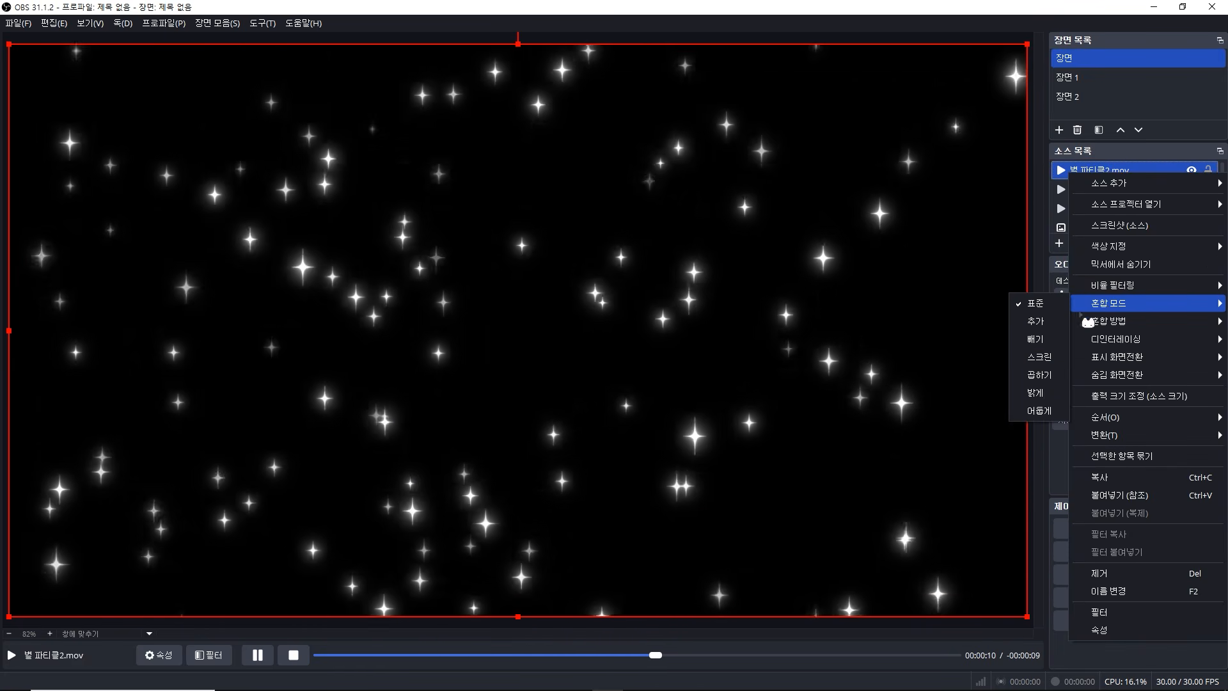
{"action": "left_click", "coordinate": [1045, 362]}
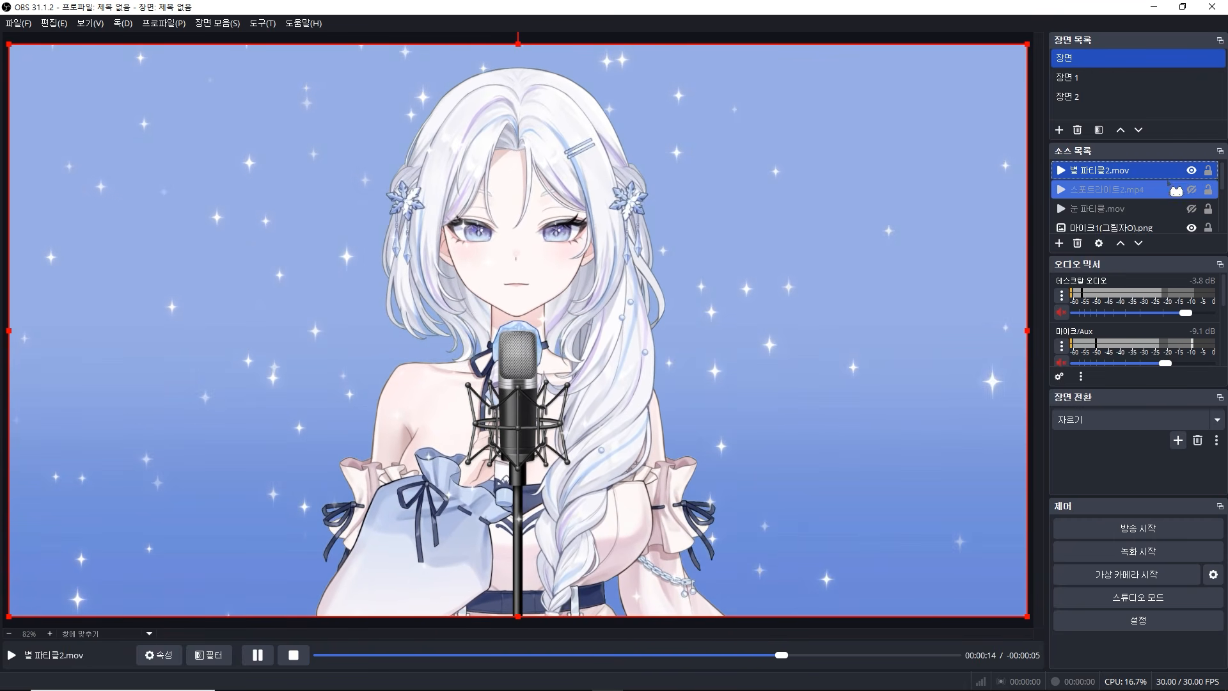
{"action": "left_click_drag", "start_coordinate": [1116, 171], "coordinate": [1117, 227]}
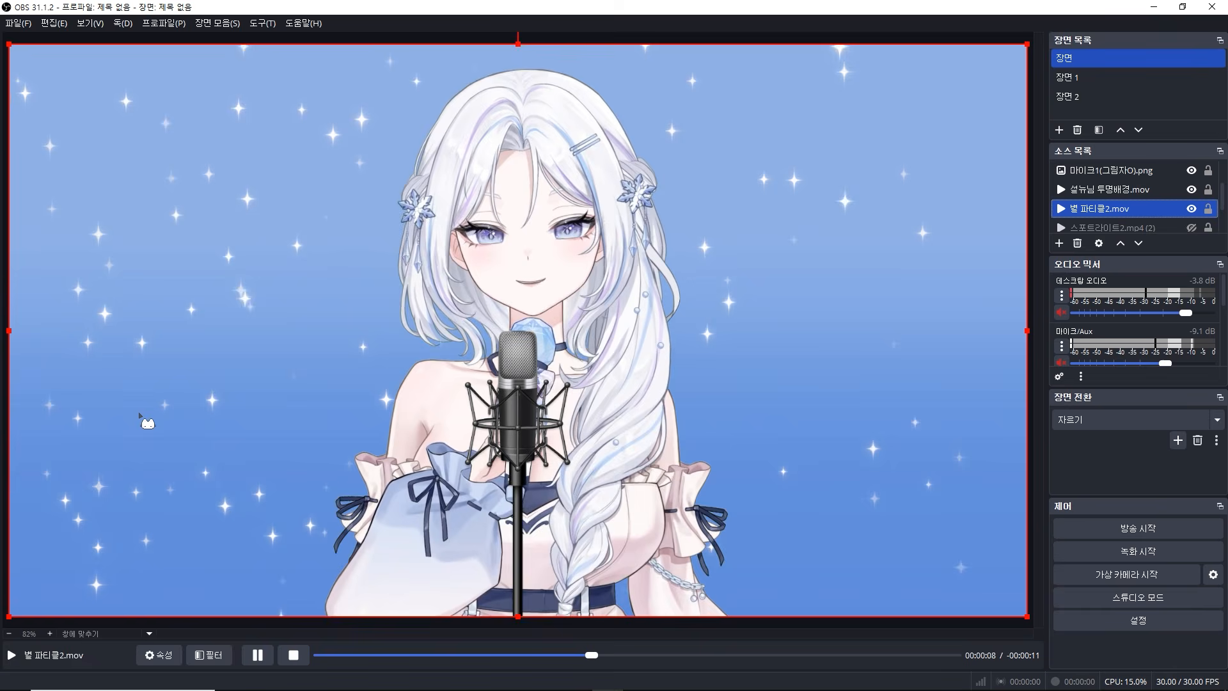
Step: Add a scroll (스크롤) effect filter to 별 파티클2.mov, keeping the filter window clear of the scene's left half
{"action": "right_click", "coordinate": [1091, 210]}
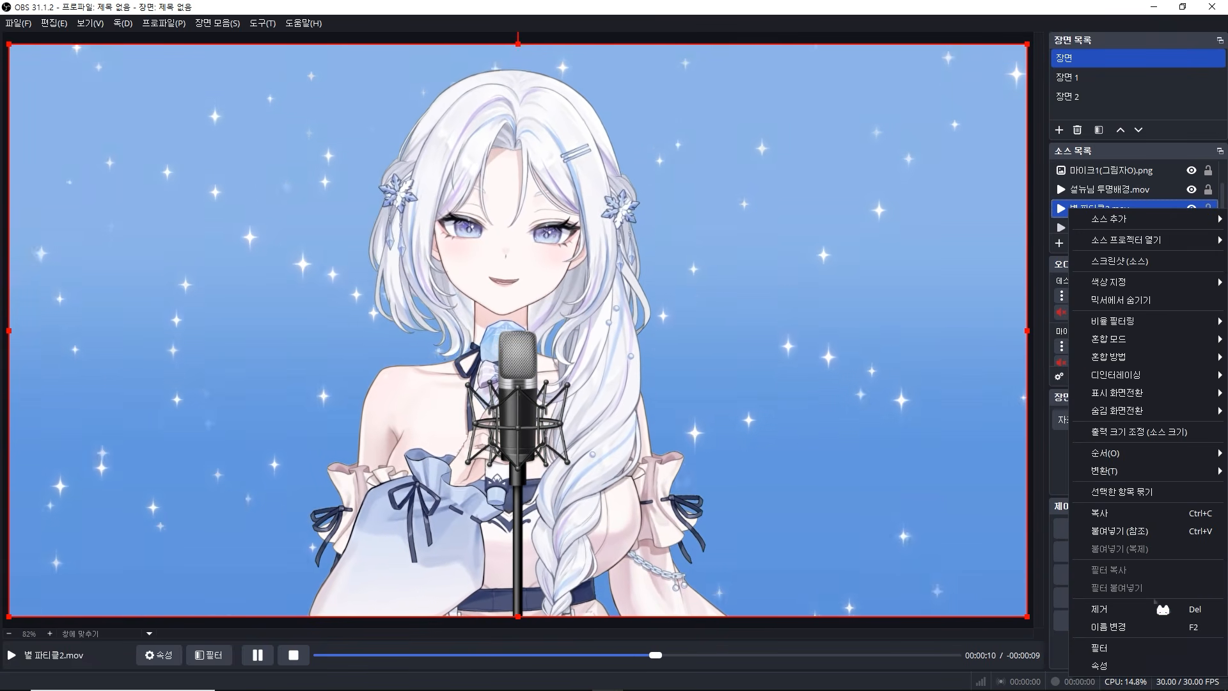
{"action": "left_click", "coordinate": [1098, 647]}
{"action": "left_click_drag", "start_coordinate": [575, 105], "coordinate": [838, 91]}
{"action": "left_click", "coordinate": [610, 318]}
{"action": "left_click", "coordinate": [633, 466]}
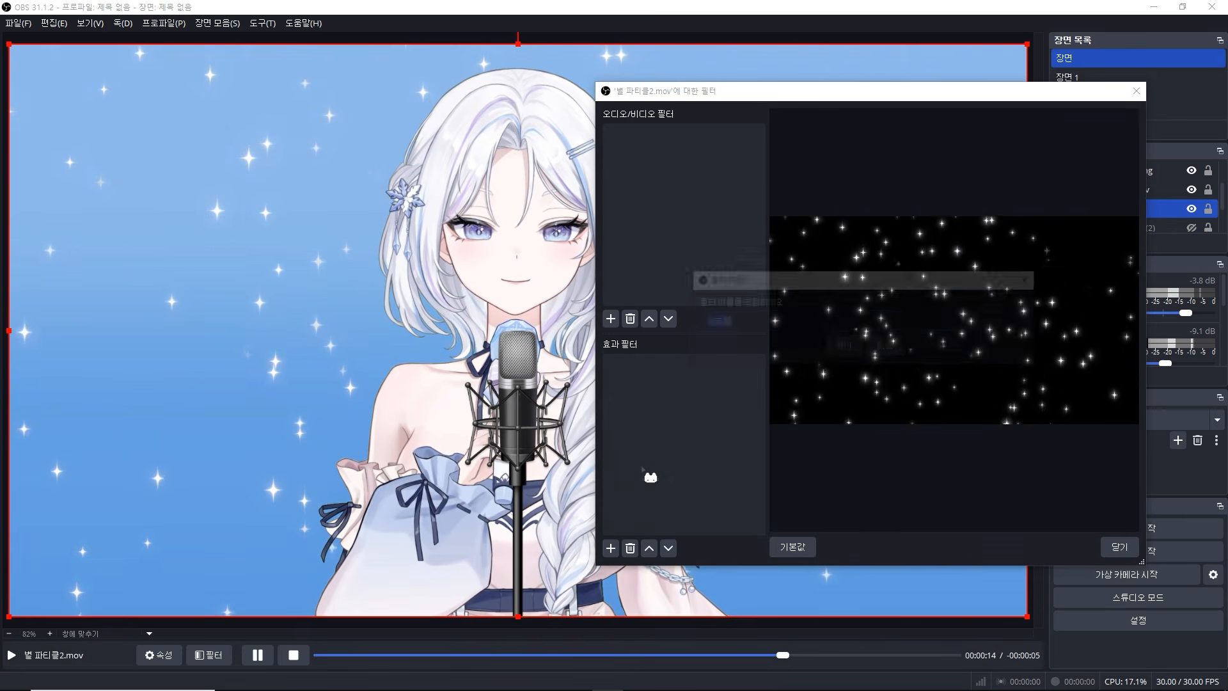
{"action": "left_click", "coordinate": [846, 349]}
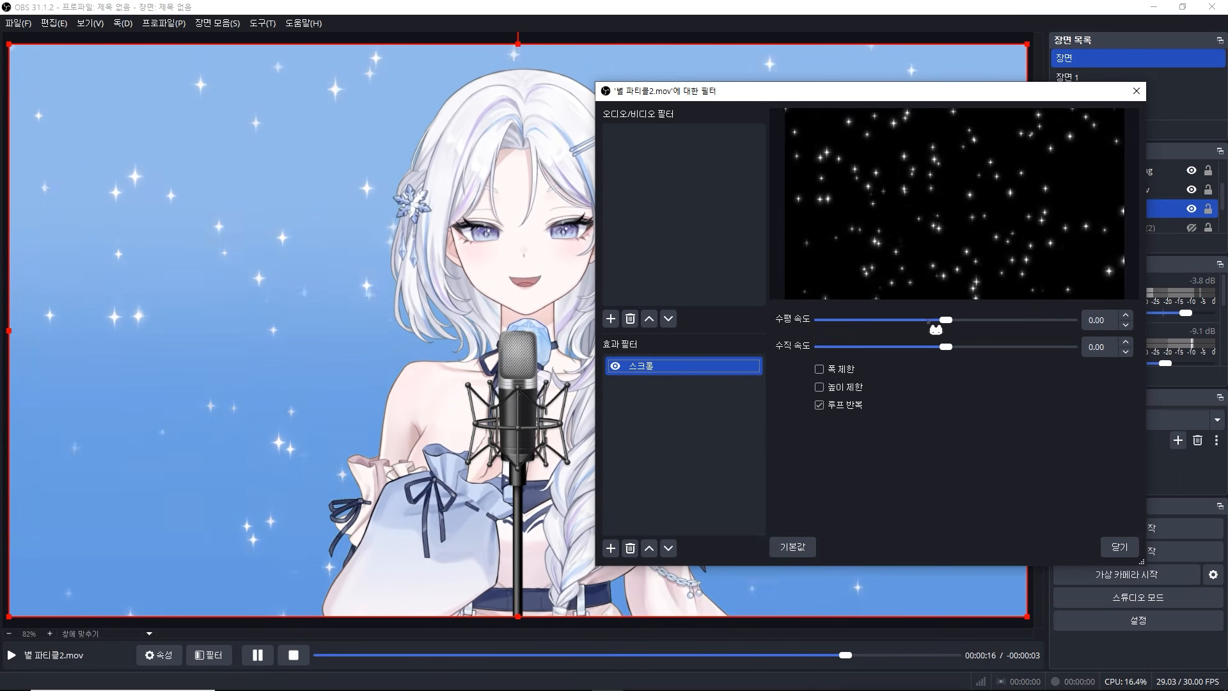
Step: Try extreme scroll speeds, settle on a horizontal speed of -179 and a vertical speed of -102, close the filter window and deselect the source
{"action": "left_click_drag", "start_coordinate": [957, 327], "coordinate": [962, 328]}
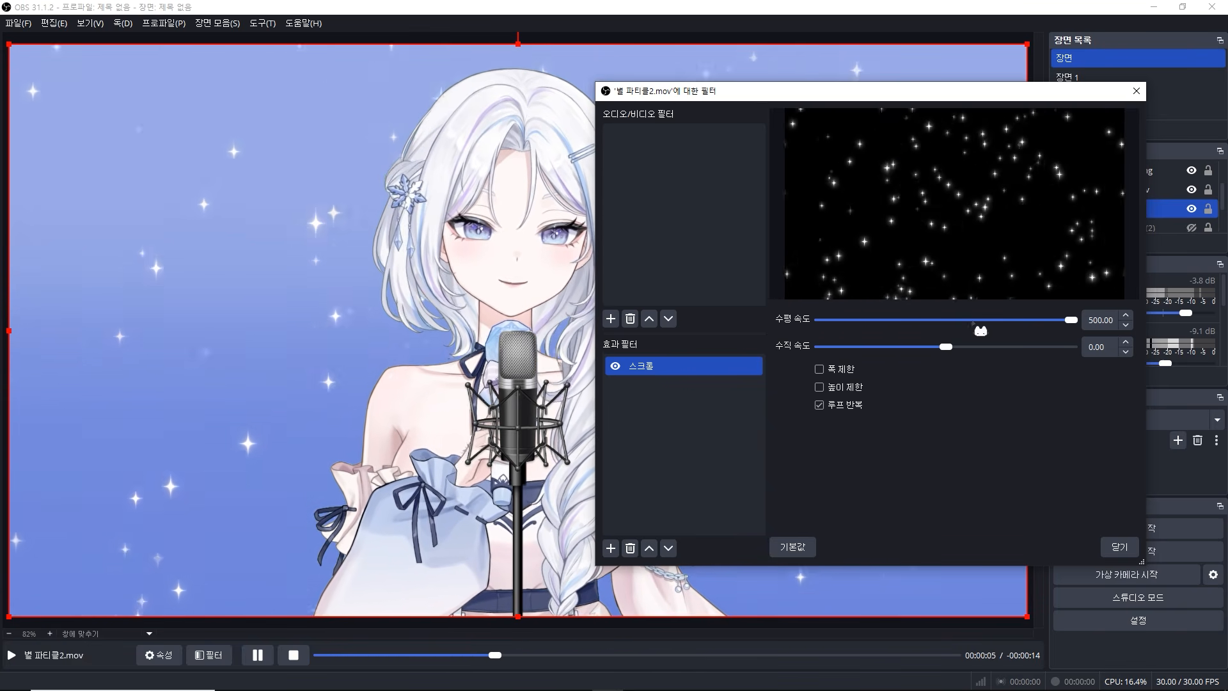
{"action": "left_click_drag", "start_coordinate": [1084, 326], "coordinate": [736, 347]}
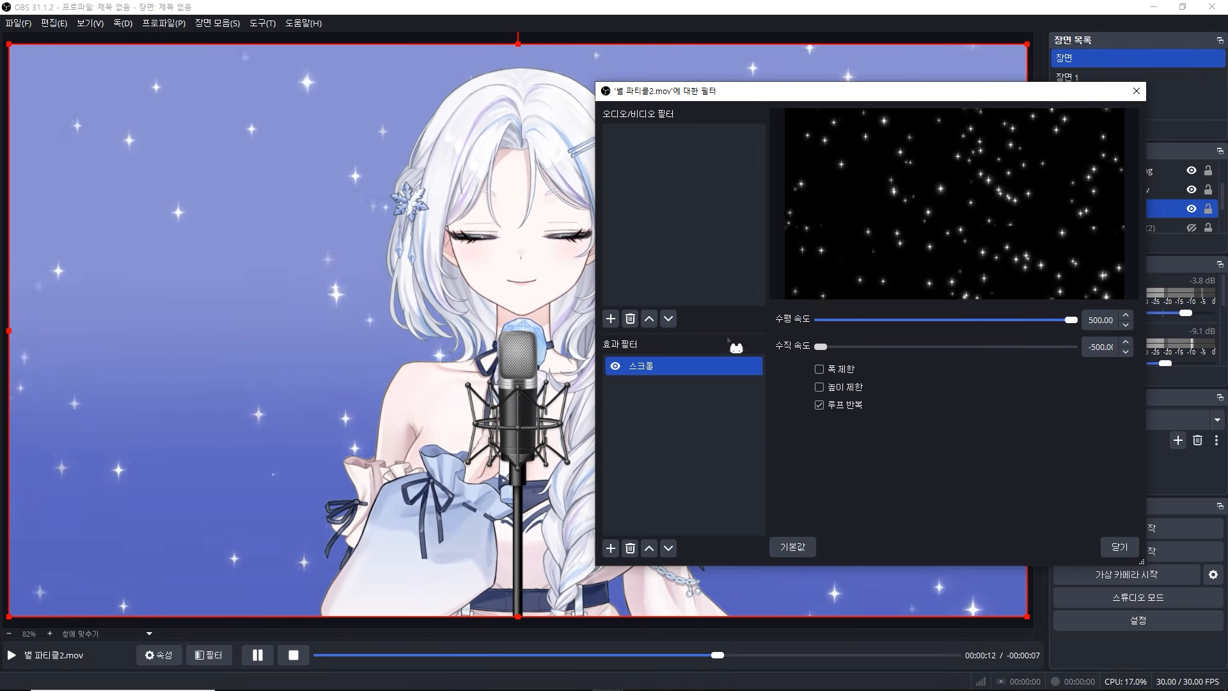
{"action": "left_click_drag", "start_coordinate": [962, 346], "coordinate": [942, 346]}
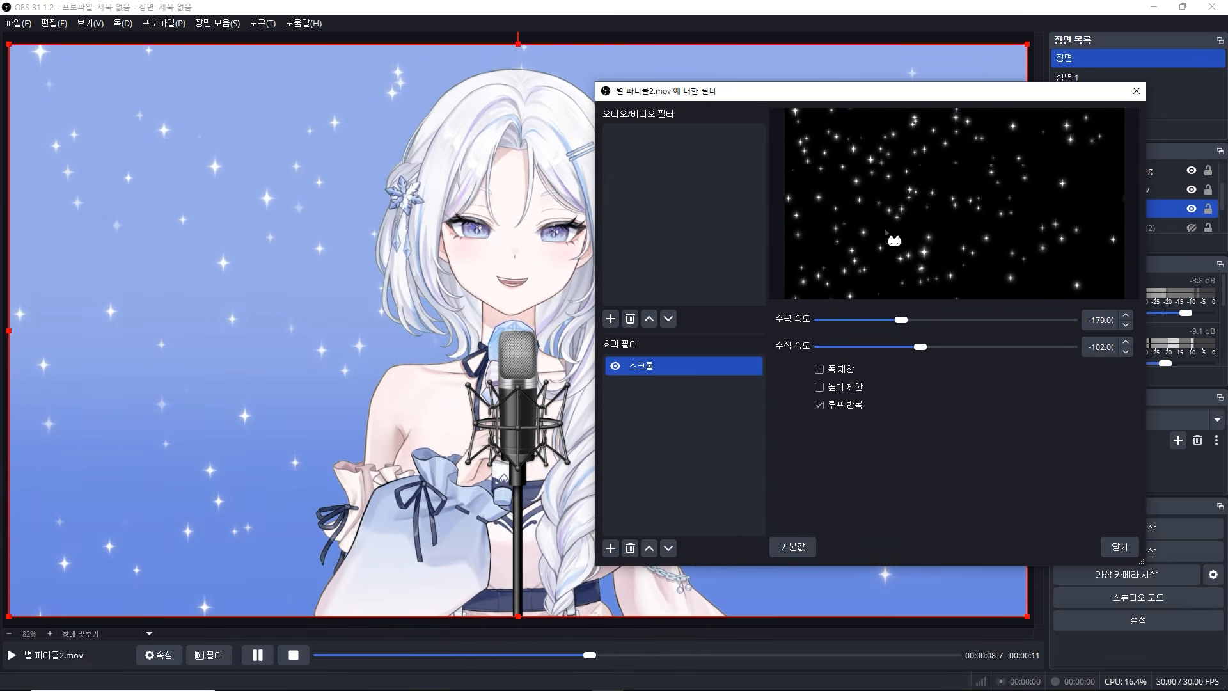
{"action": "left_click_drag", "start_coordinate": [831, 97], "coordinate": [549, 583]}
{"action": "key", "text": "Escape"}
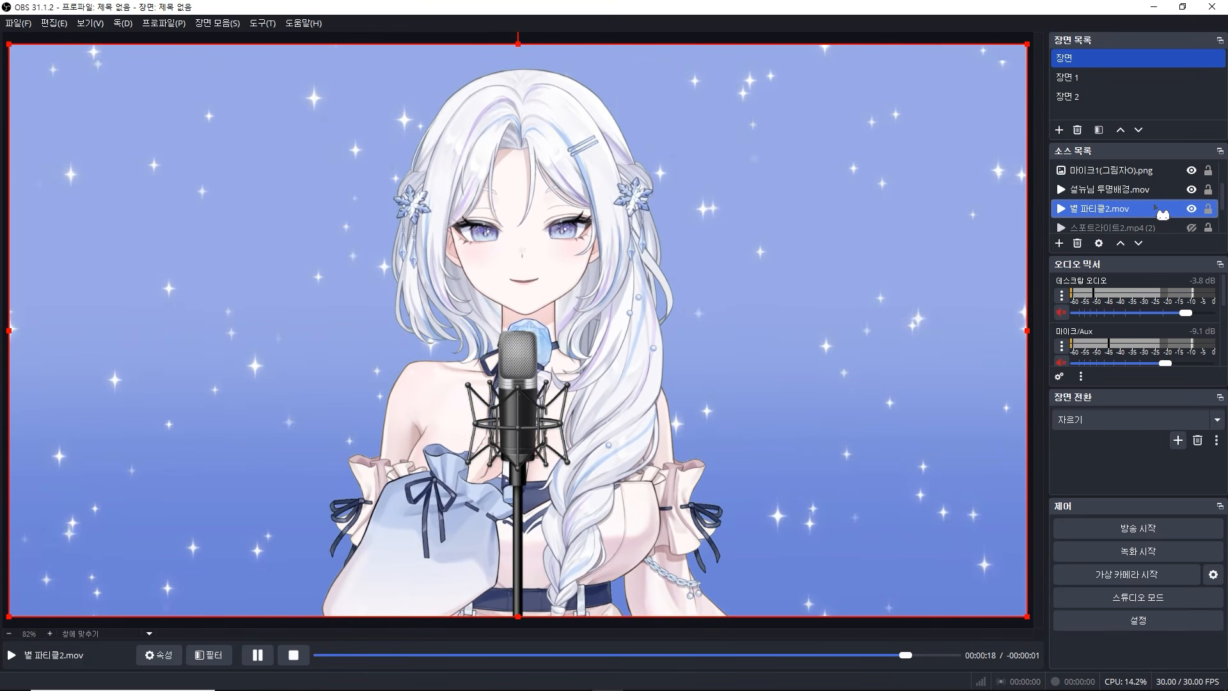
{"action": "left_click", "coordinate": [937, 633]}
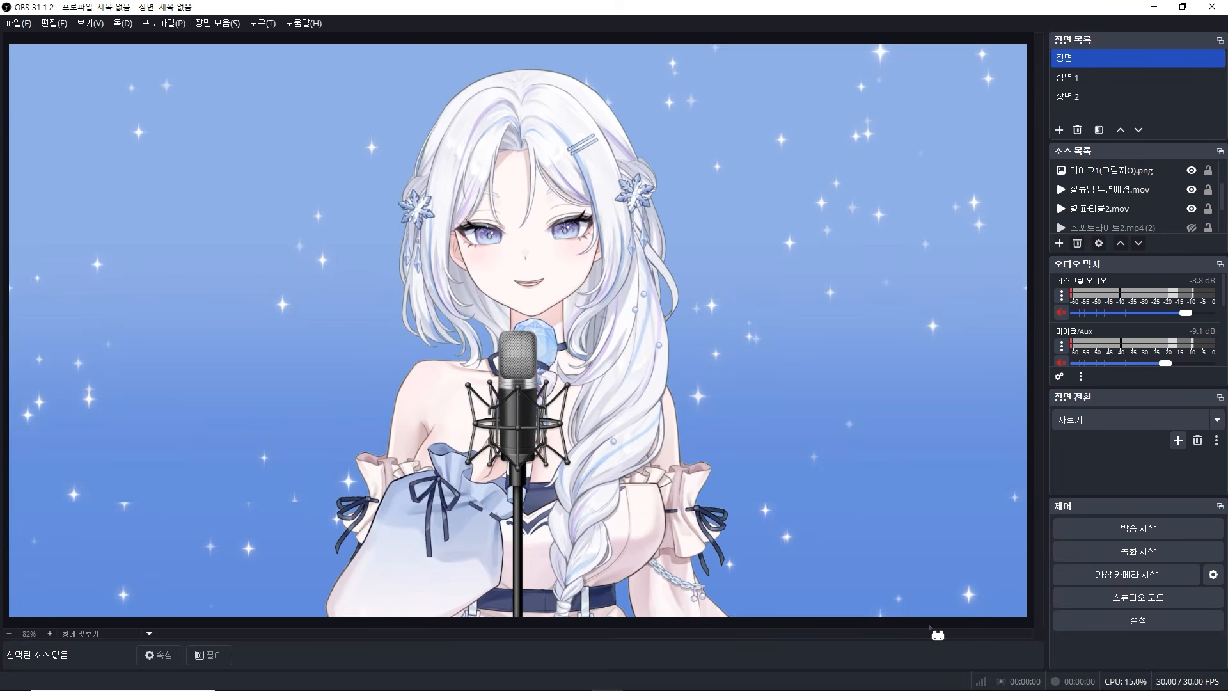